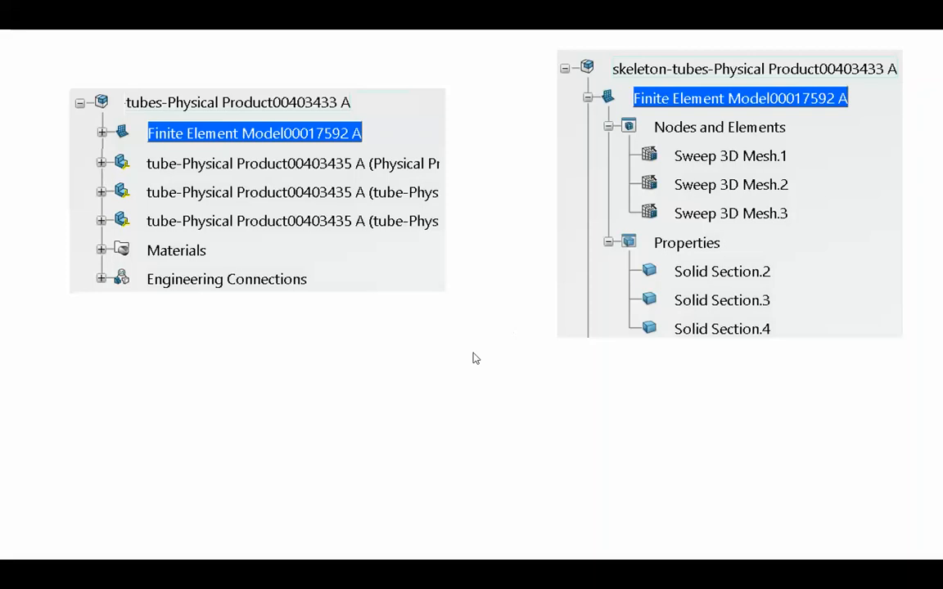
{"action": "left_click", "coordinate": [383, 394]}
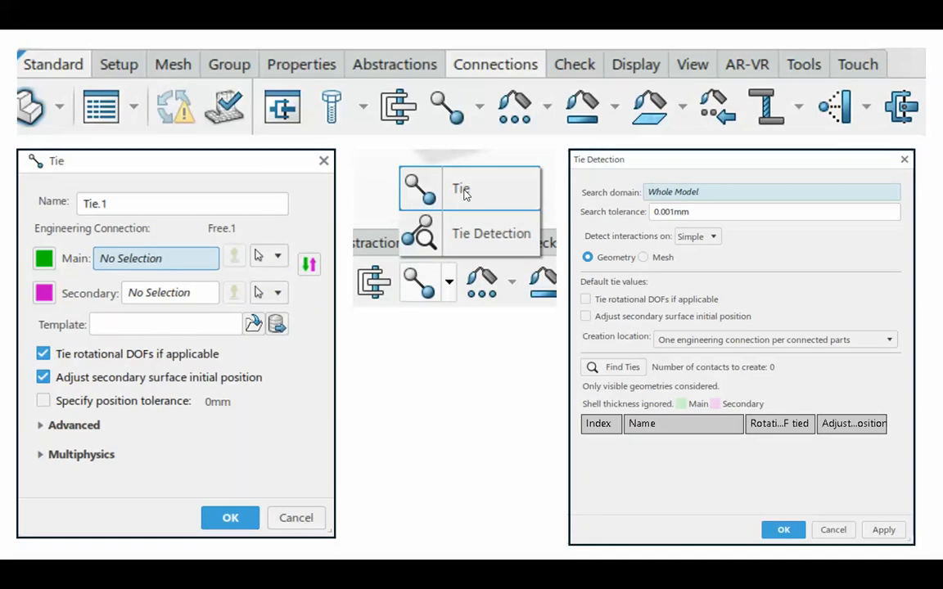
{"action": "key", "text": "Right"}
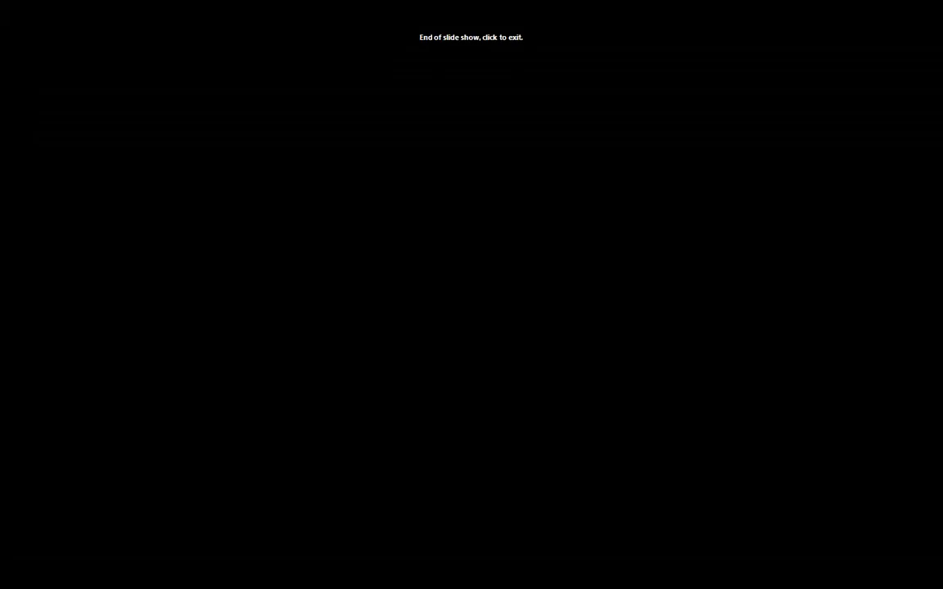
{"action": "key", "text": "Right"}
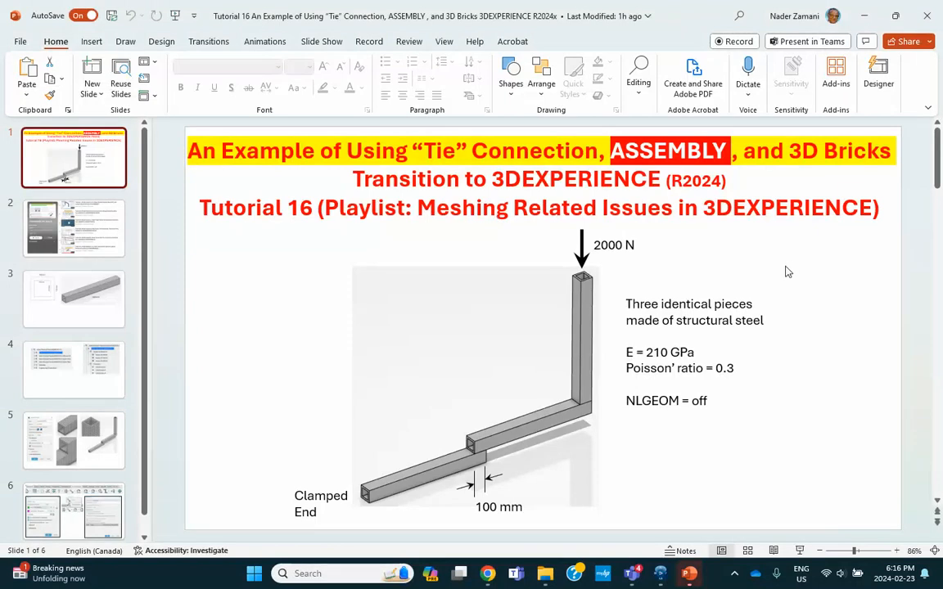
Switch to 3DEXPERIENCE and start Assembly Design with a new physical product.
{"action": "left_click", "coordinate": [660, 573]}
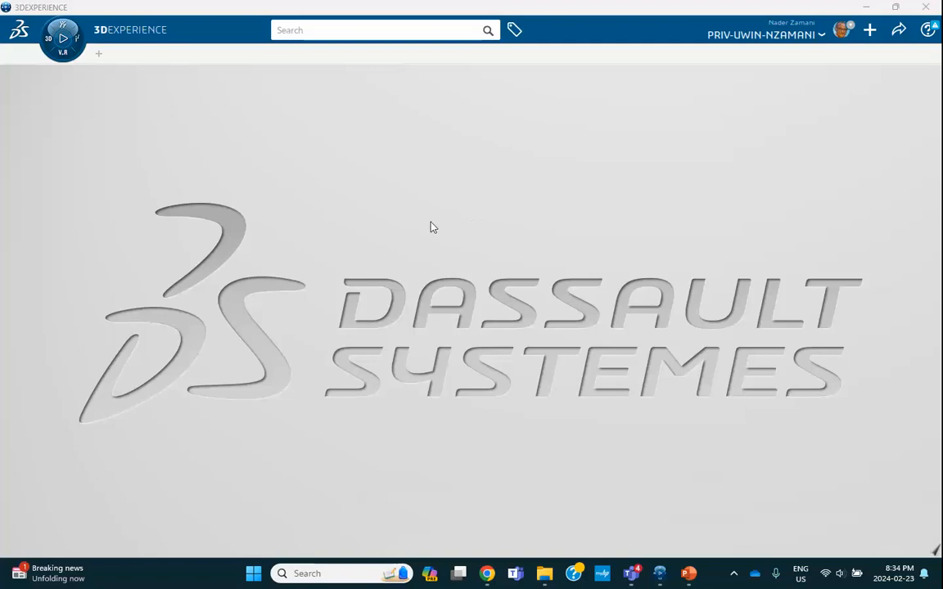
{"action": "left_click", "coordinate": [48, 45]}
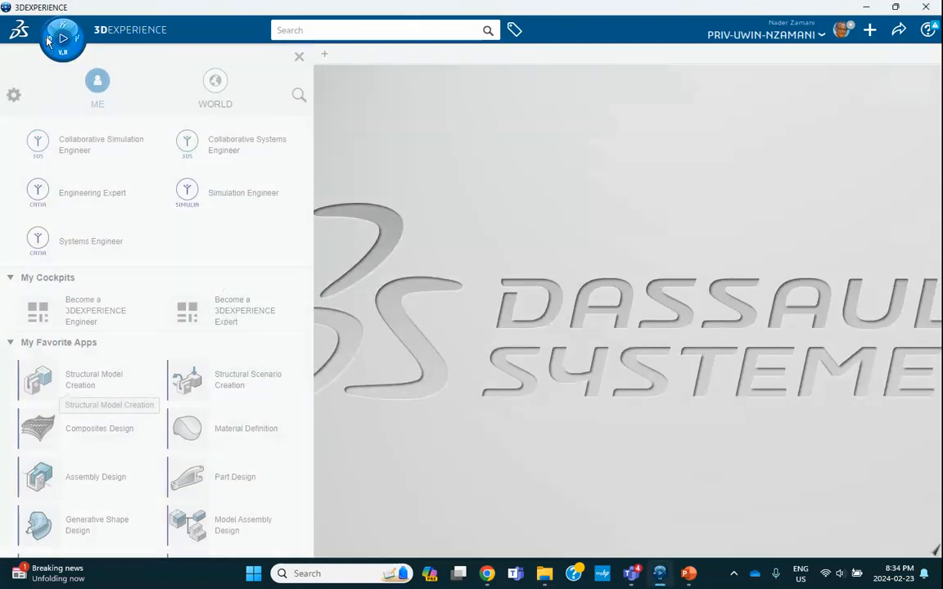
{"action": "left_click", "coordinate": [82, 487]}
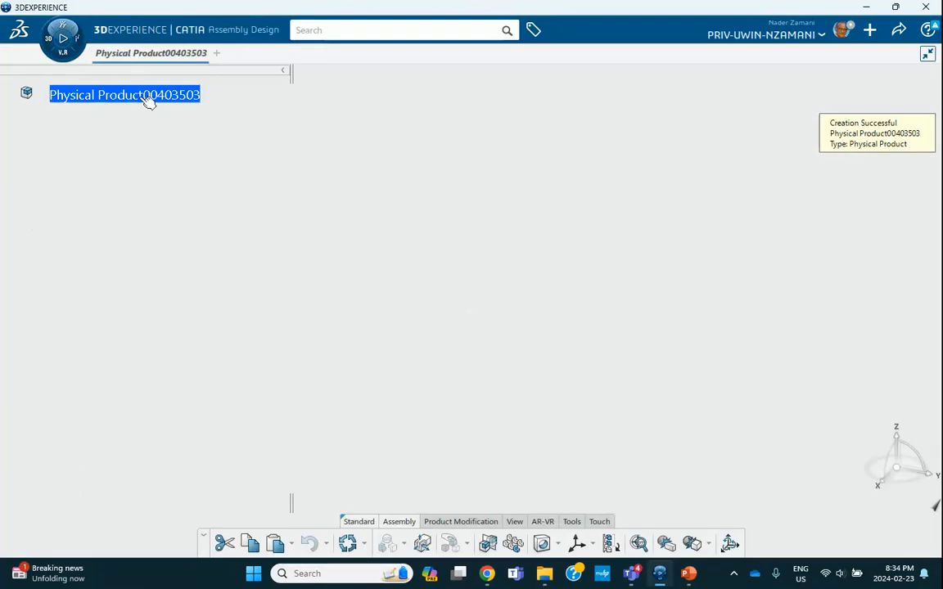
Insert a new 3D Part under the root physical product.
{"action": "right_click", "coordinate": [147, 98]}
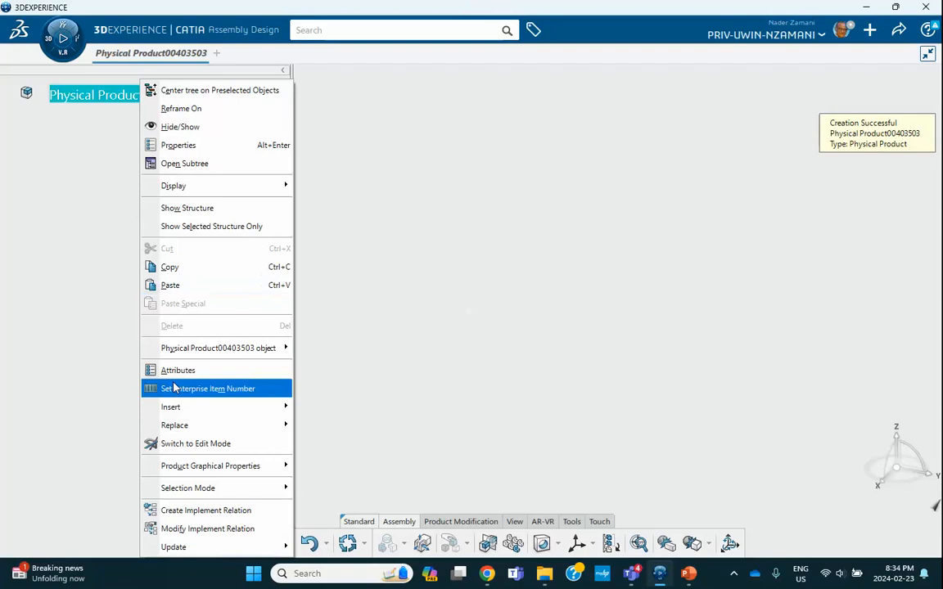
{"action": "mouse_move", "coordinate": [169, 409]}
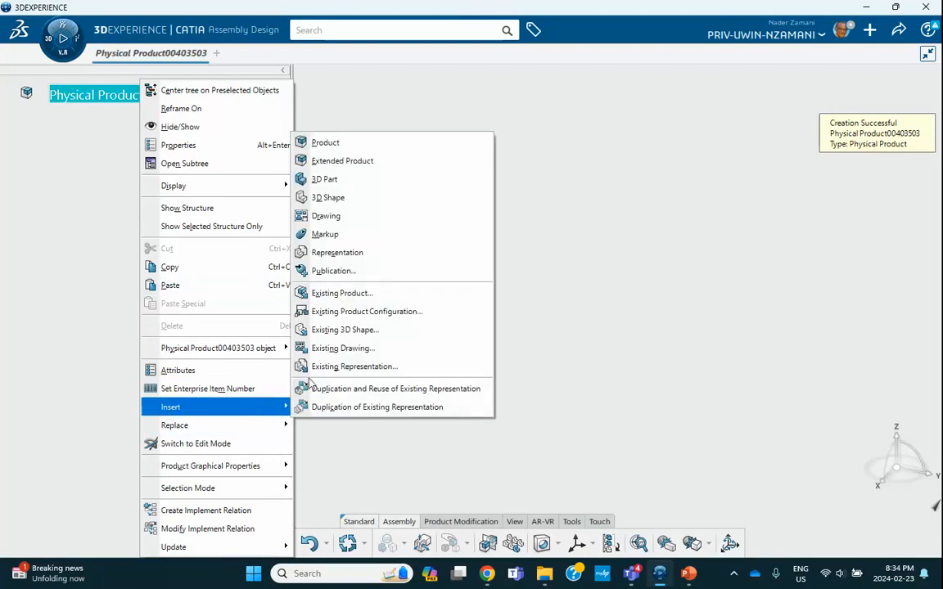
{"action": "left_click", "coordinate": [342, 181]}
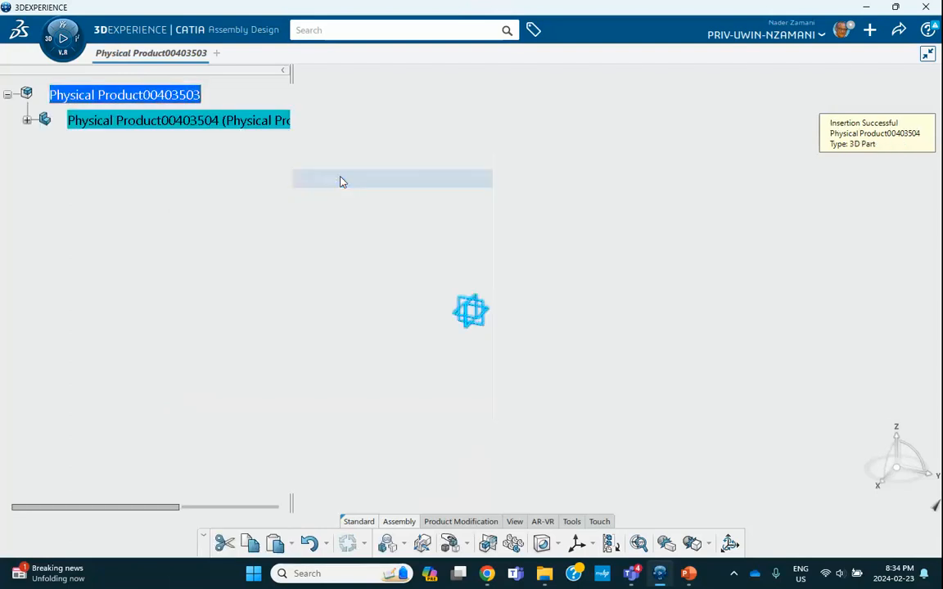
In the inserted part's properties, prefix its instance title with "main-tube-".
{"action": "right_click", "coordinate": [123, 126]}
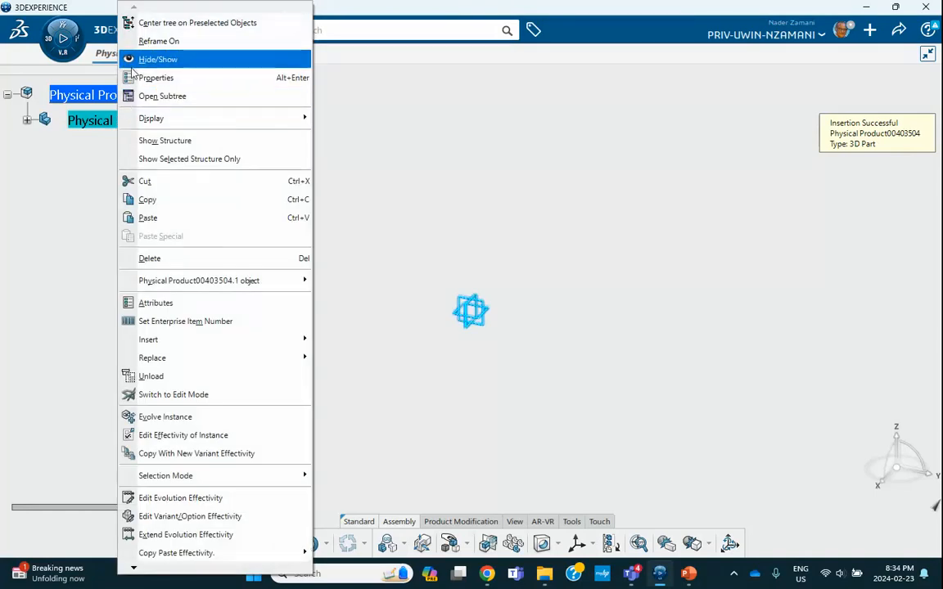
{"action": "left_click", "coordinate": [164, 78]}
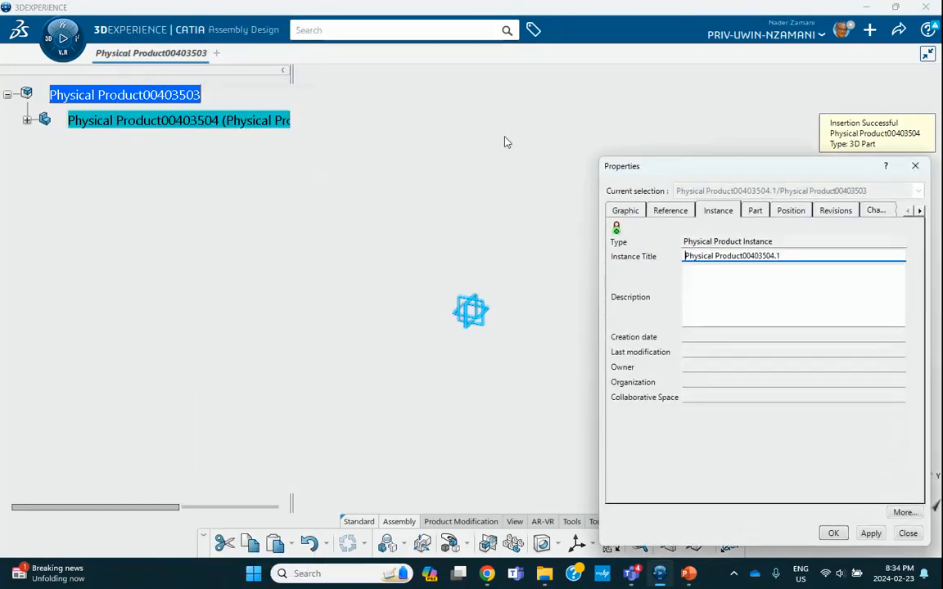
{"action": "left_click", "coordinate": [685, 256]}
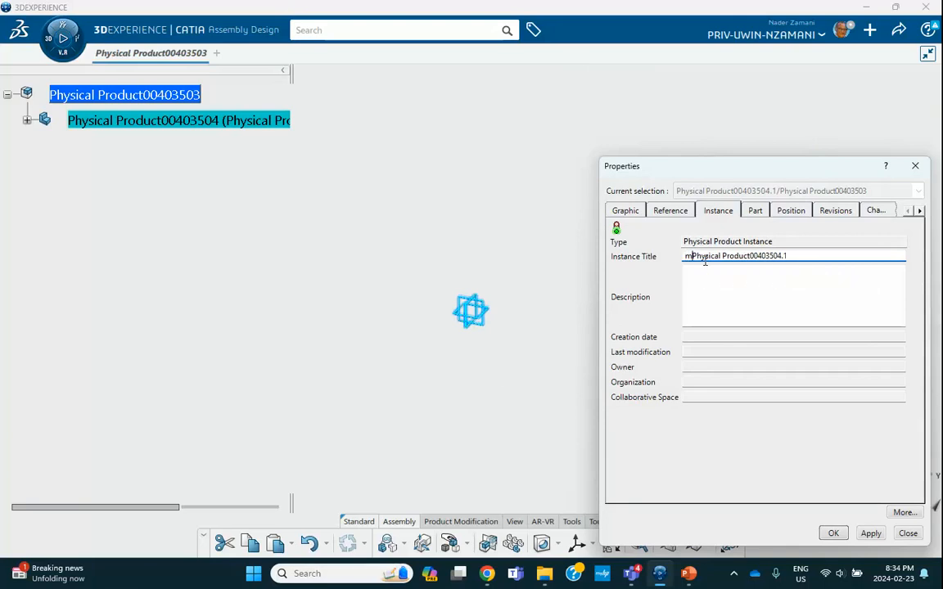
{"action": "type", "text": "main"}
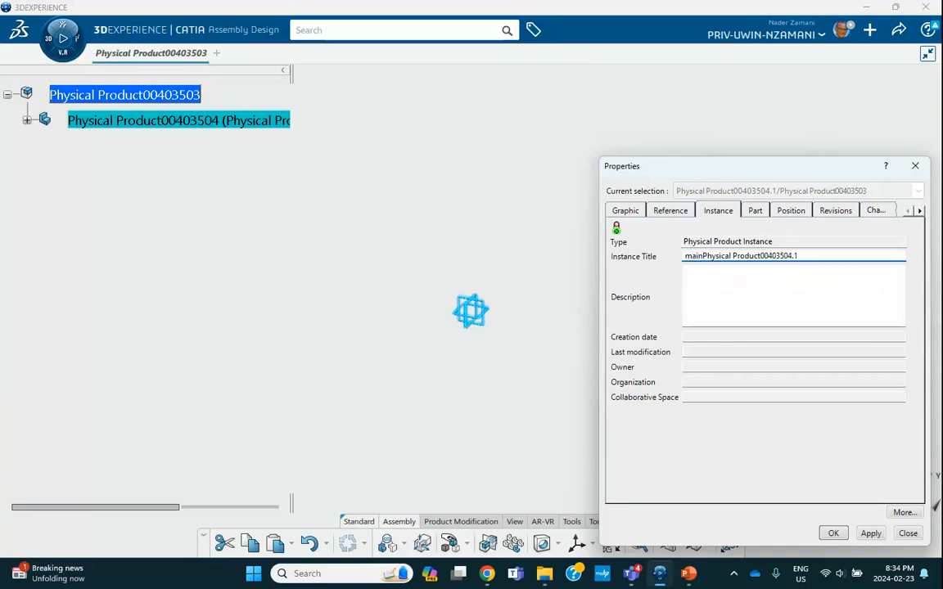
{"action": "type", "text": "-tub"}
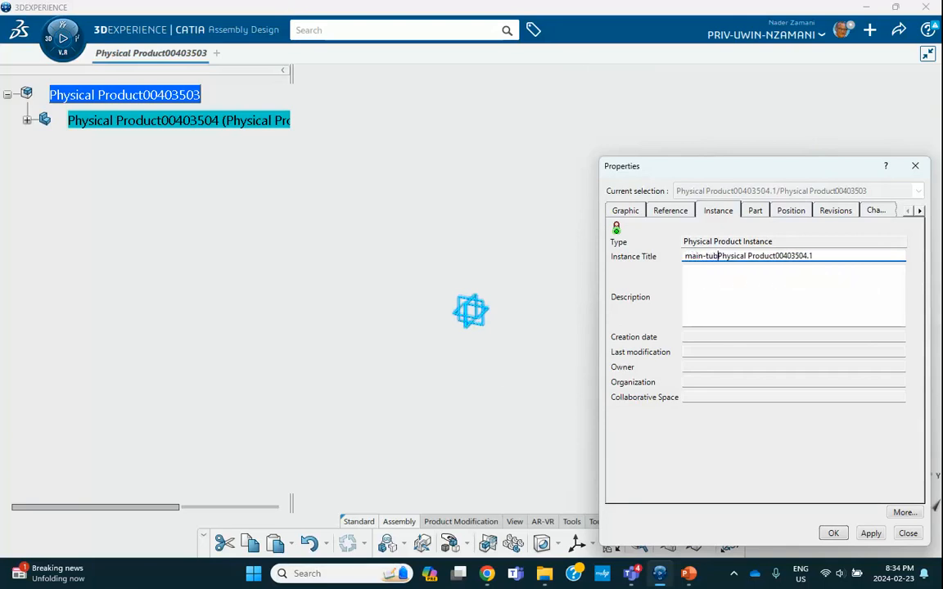
{"action": "type", "text": "e-"}
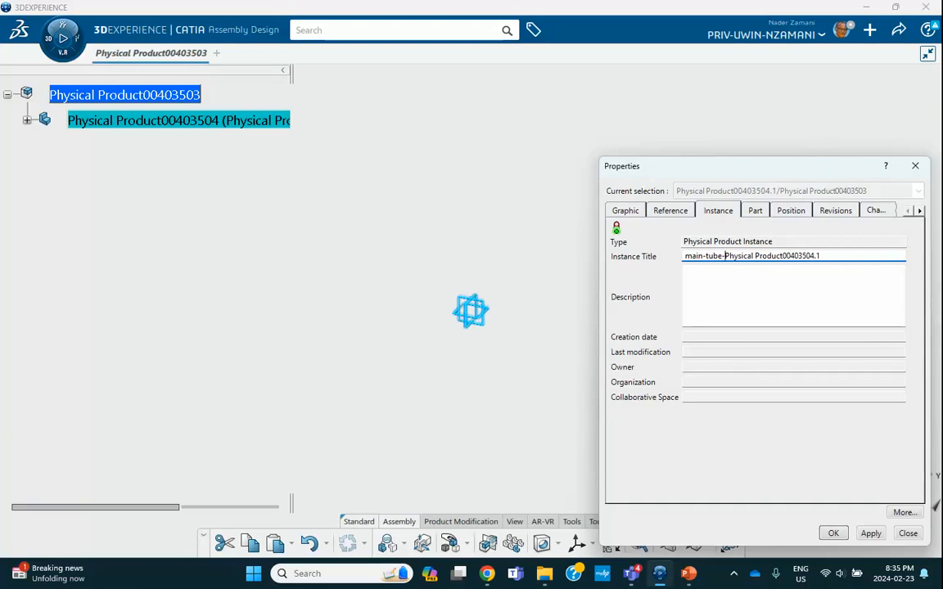
Prefix the part's reference title with "main-tube-" and accept the property changes.
{"action": "left_click", "coordinate": [673, 212]}
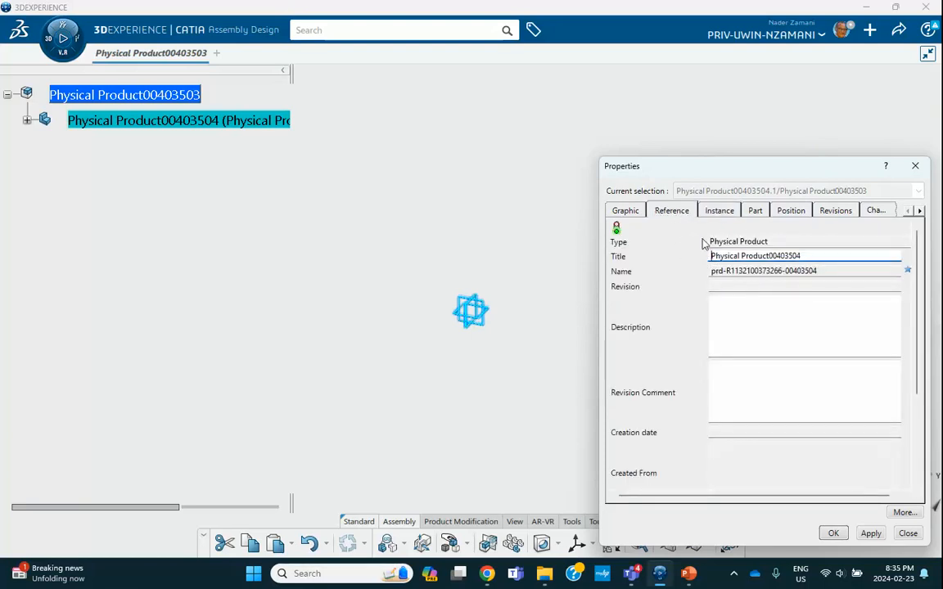
{"action": "type", "text": "ma"}
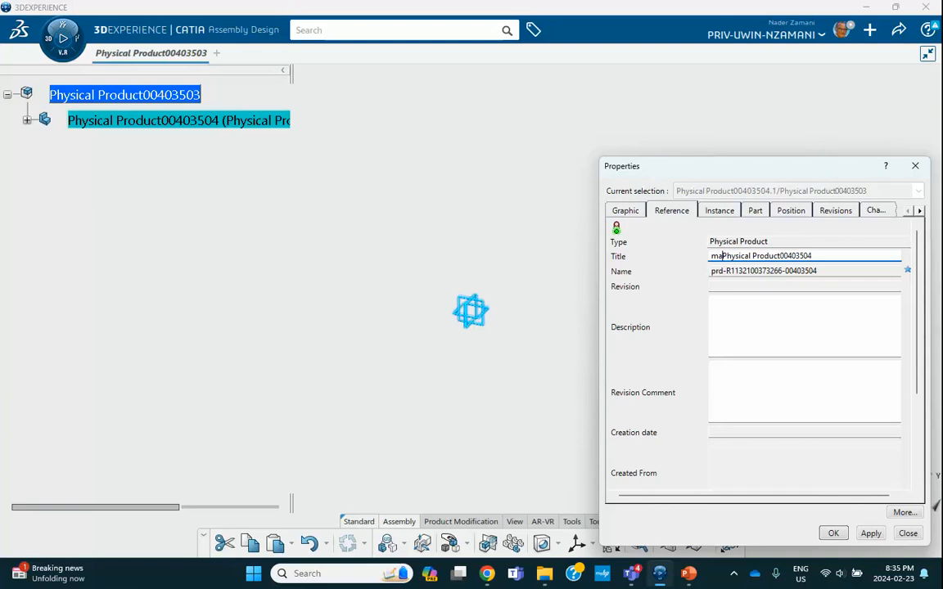
{"action": "type", "text": "in-tu"}
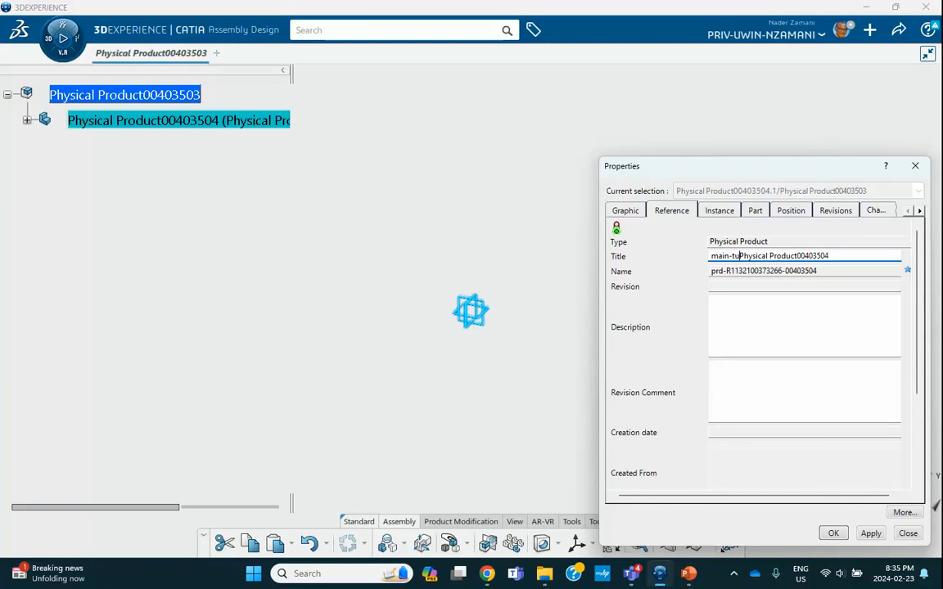
{"action": "type", "text": "be-"}
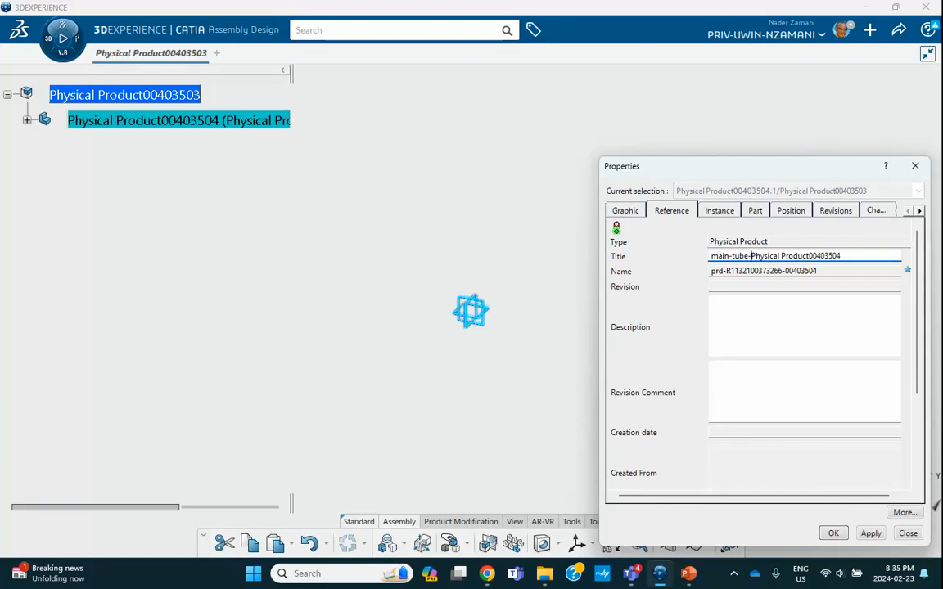
{"action": "left_click", "coordinate": [833, 534]}
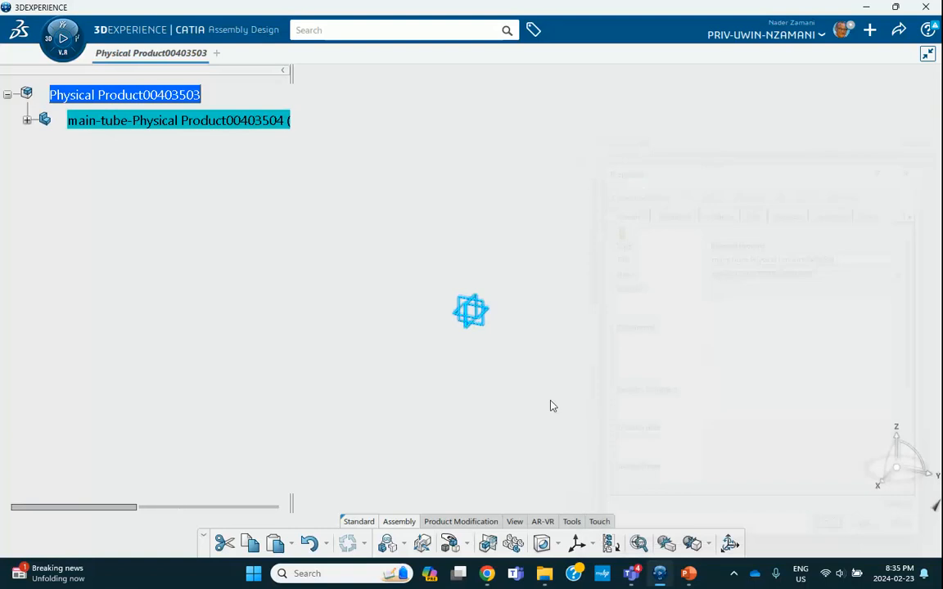
Activate the main-tube part's 3D shape in Part Design and start a sketch on the yz plane.
{"action": "left_click", "coordinate": [27, 120]}
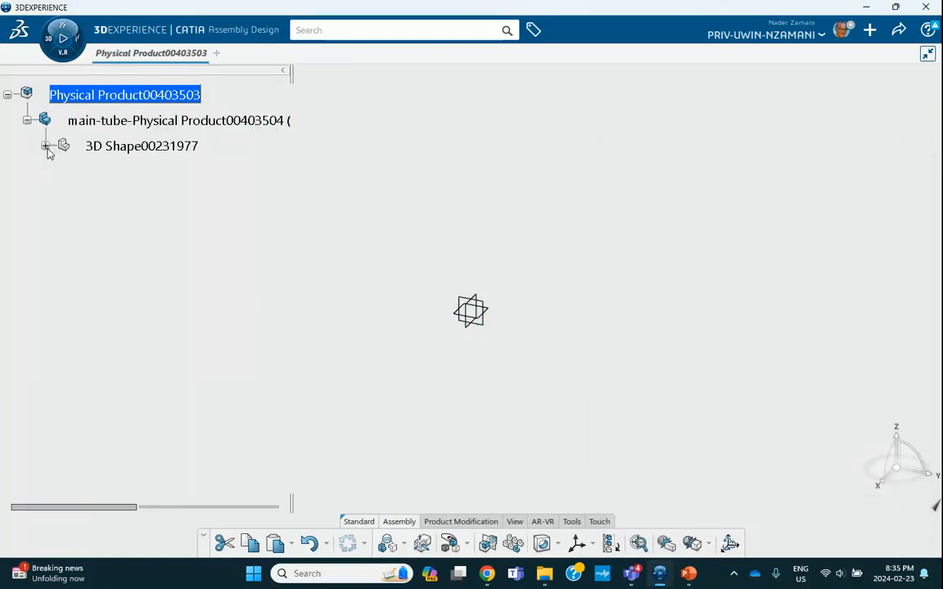
{"action": "left_click", "coordinate": [45, 145]}
{"action": "double_click", "coordinate": [141, 149]}
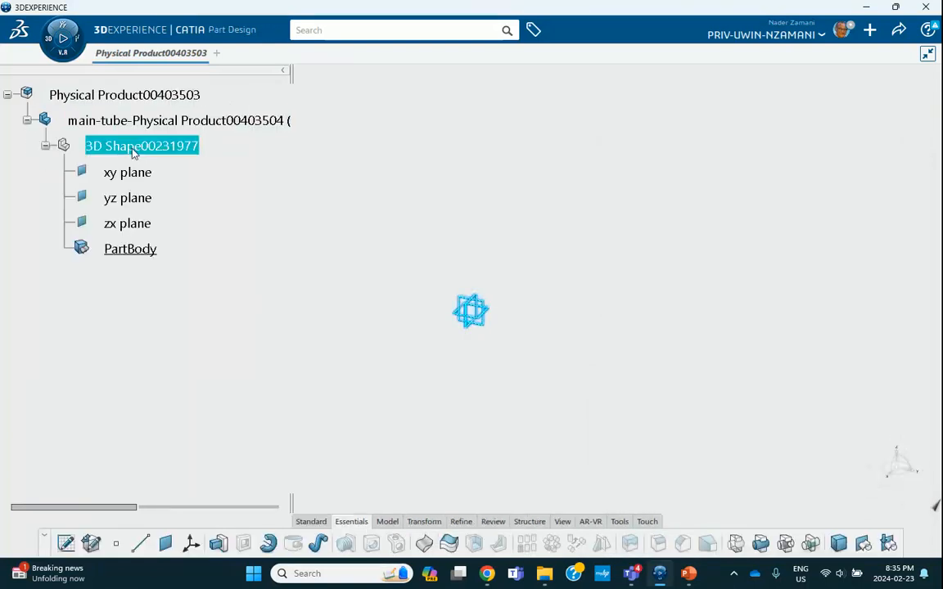
{"action": "left_click", "coordinate": [483, 311]}
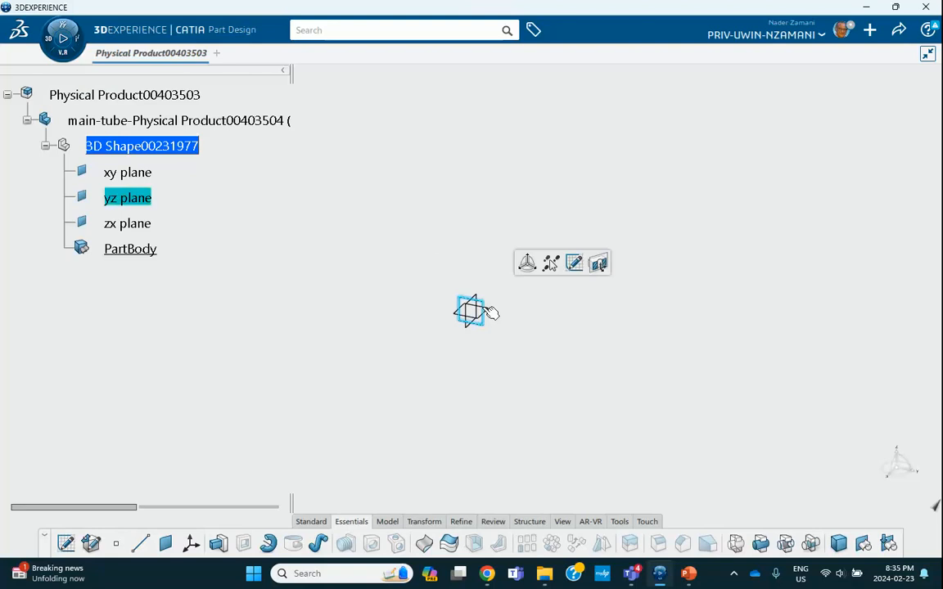
{"action": "left_click", "coordinate": [575, 263]}
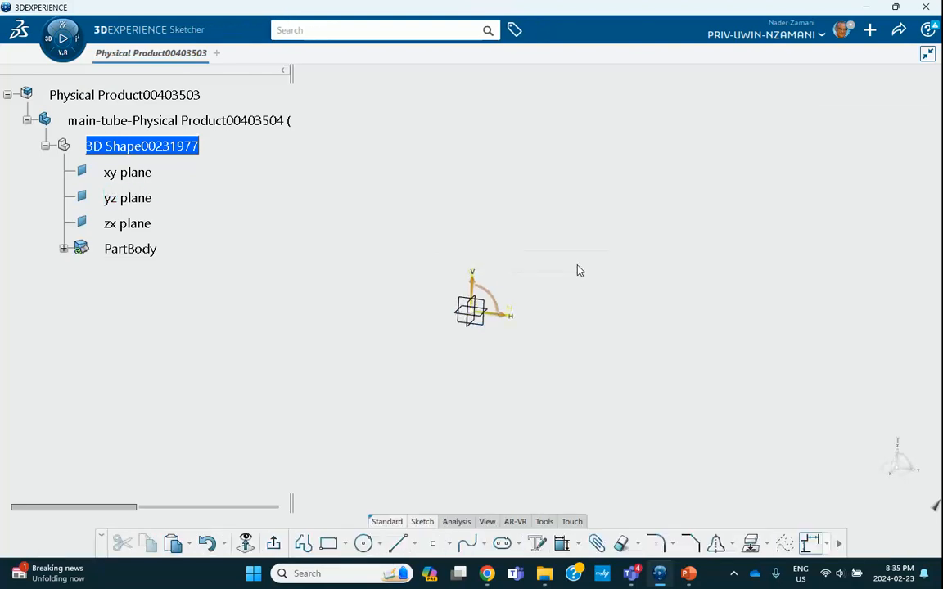
Sketch a rectangle about 107 mm wide with its lower-left corner at the sketch origin.
{"action": "left_click", "coordinate": [329, 544]}
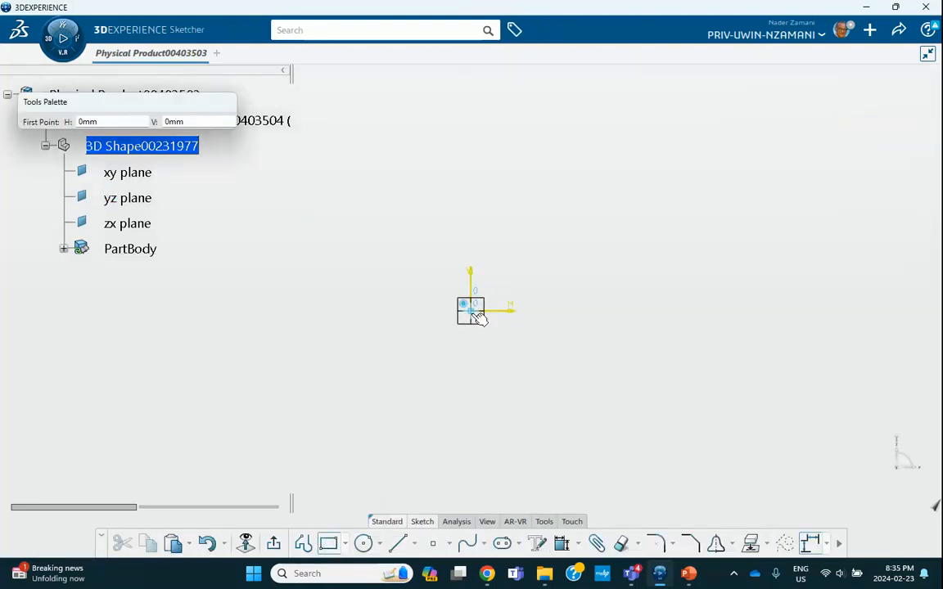
{"action": "left_click", "coordinate": [473, 312]}
{"action": "left_click", "coordinate": [668, 120]}
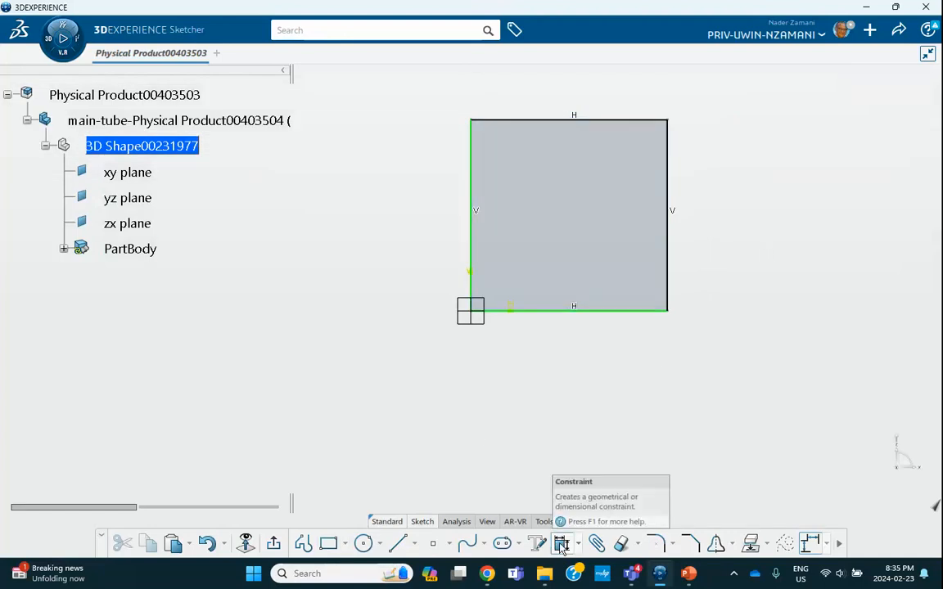
Dimension the rectangle's bottom edge and set its length to 100 mm.
{"action": "left_click", "coordinate": [592, 310]}
{"action": "left_click", "coordinate": [582, 373]}
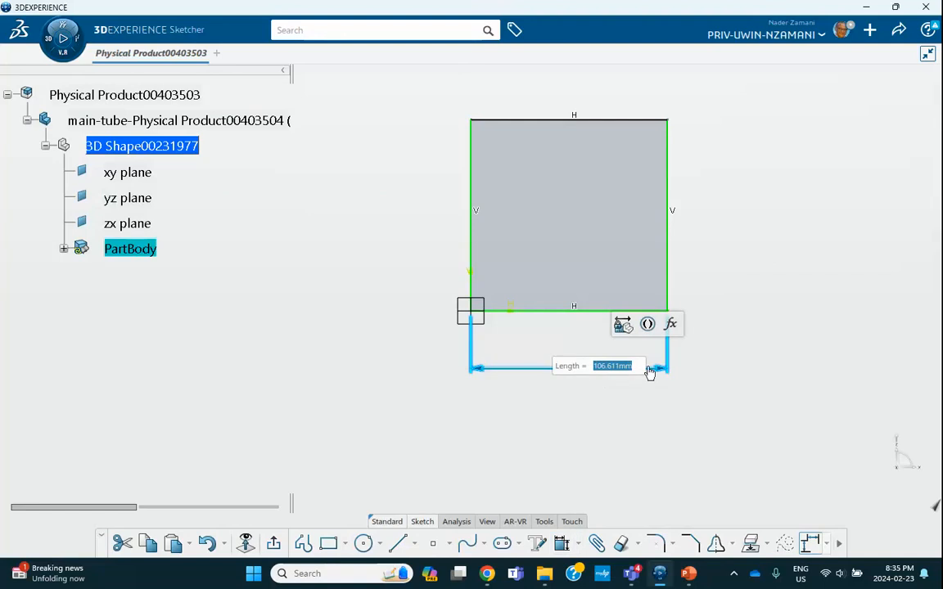
{"action": "type", "text": "1"}
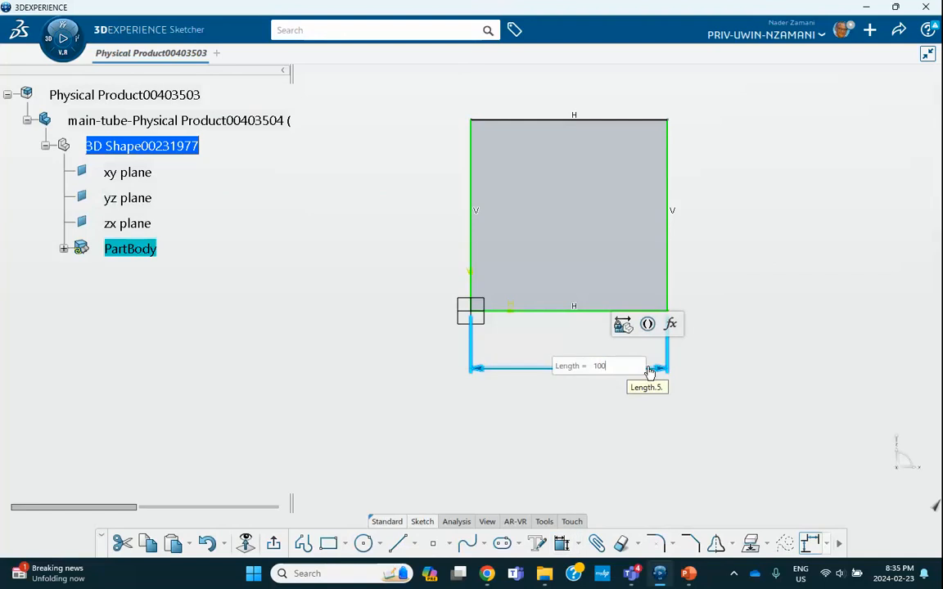
{"action": "type", "text": "00"}
{"action": "key", "text": "Return"}
{"action": "left_click", "coordinate": [589, 334]}
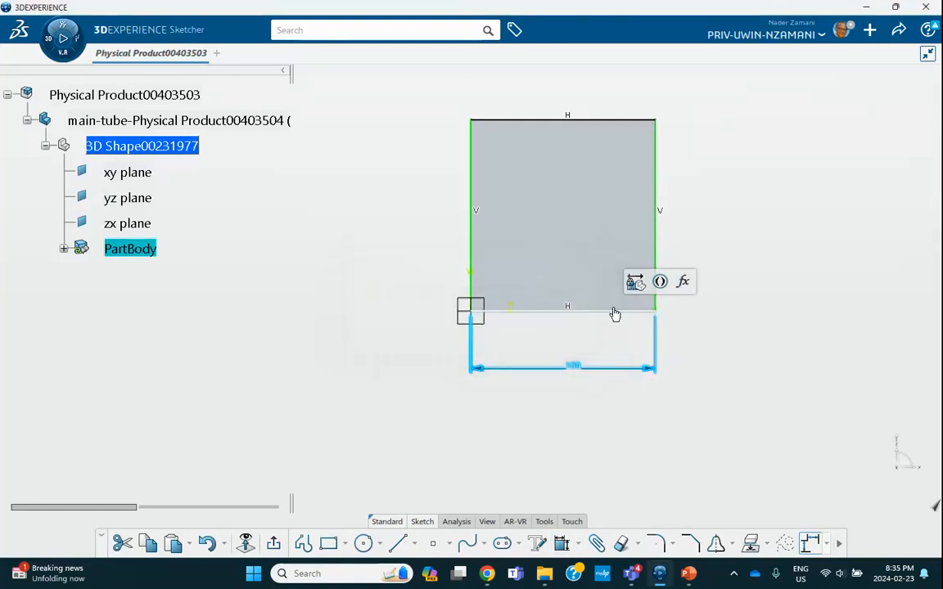
Dimension the rectangle's right edge and set its length to 100 mm.
{"action": "left_click", "coordinate": [656, 204]}
{"action": "left_click", "coordinate": [570, 551]}
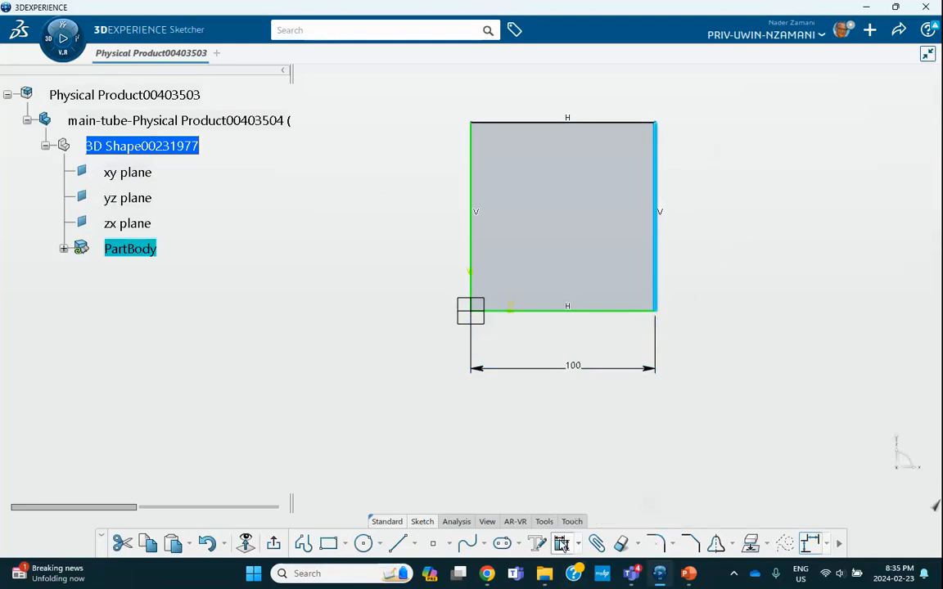
{"action": "left_click", "coordinate": [714, 273]}
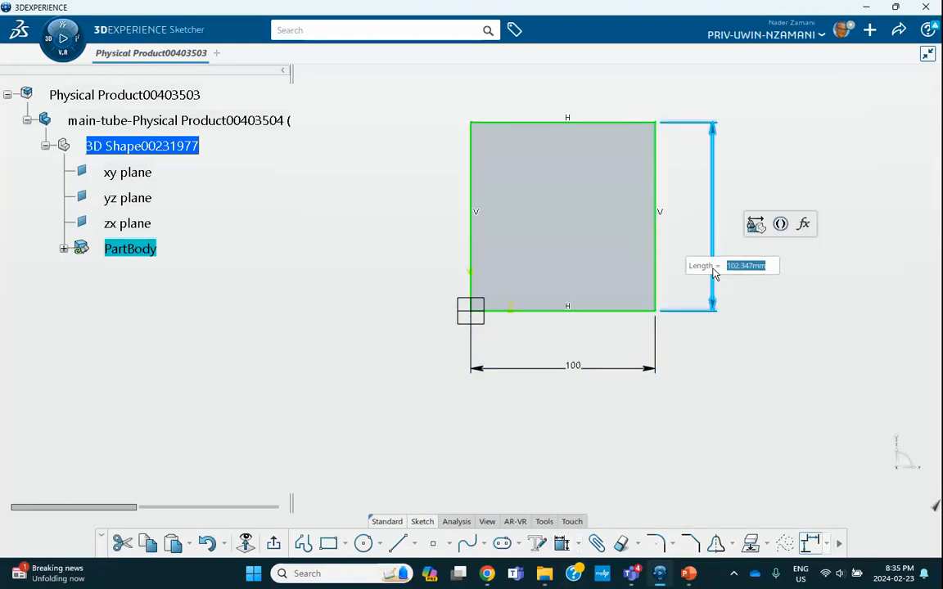
{"action": "type", "text": "100"}
{"action": "key", "text": "Return"}
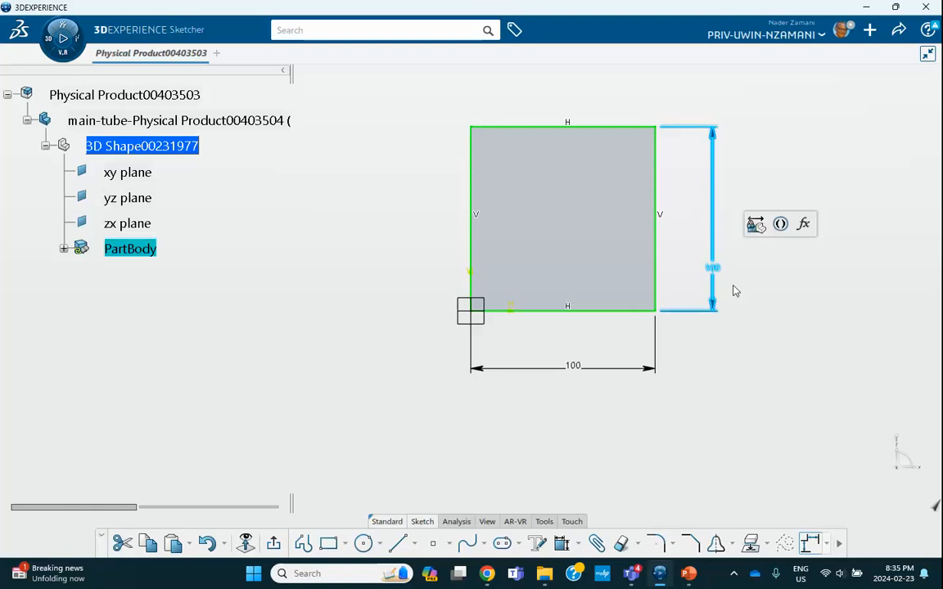
{"action": "left_click", "coordinate": [734, 291]}
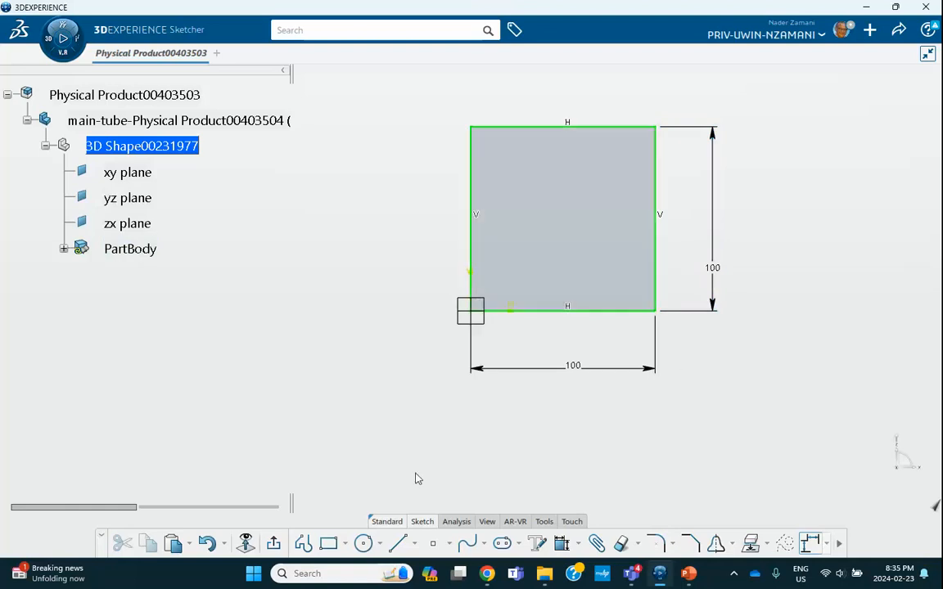
Sketch a smaller rectangle inside the 100 mm square, leaving a gap to the outer profile on all four sides.
{"action": "left_click", "coordinate": [328, 543]}
{"action": "left_click", "coordinate": [494, 154]}
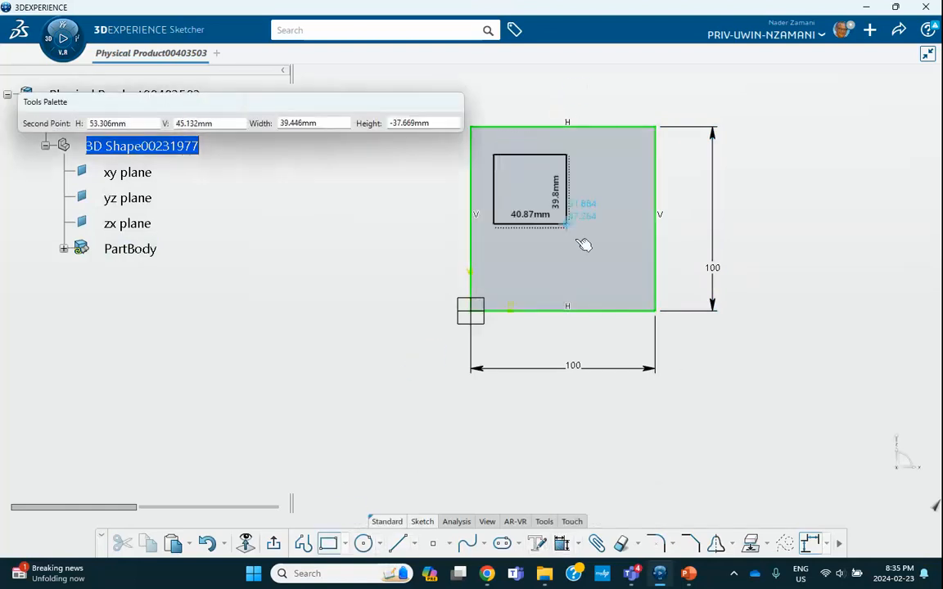
{"action": "left_click", "coordinate": [637, 288]}
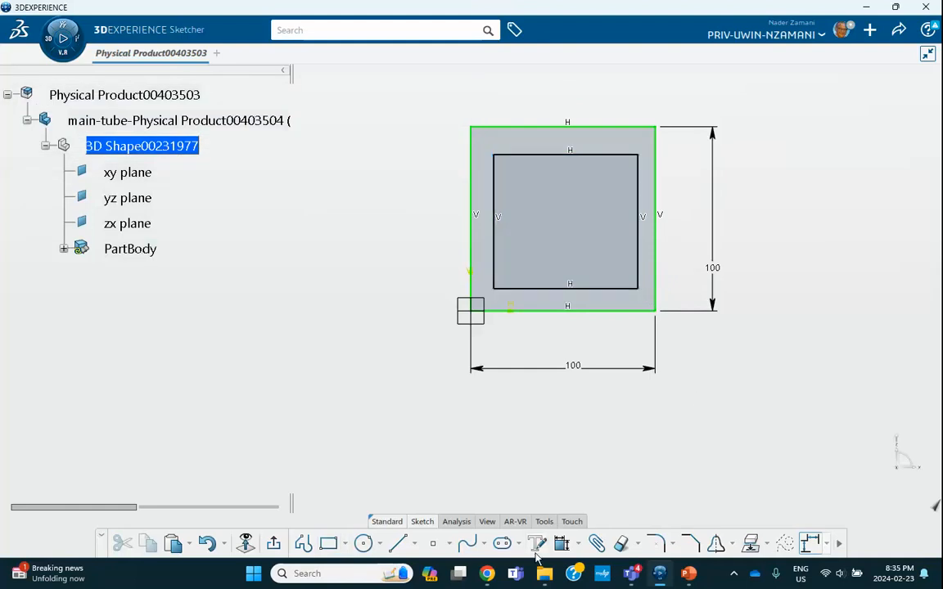
Dimension the inner rectangle's bottom edge and set its length to 70 mm.
{"action": "left_click", "coordinate": [562, 543]}
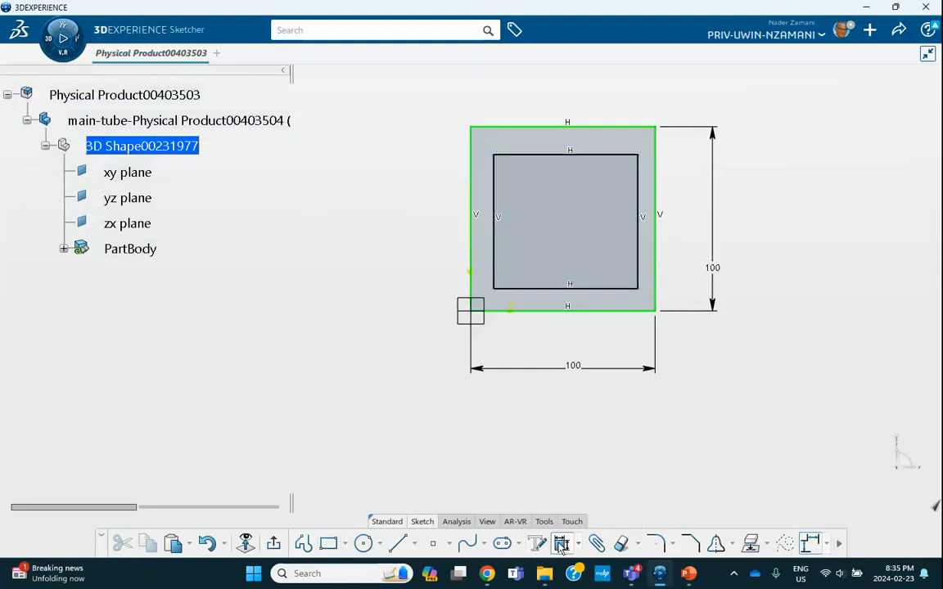
{"action": "left_click", "coordinate": [561, 295]}
{"action": "left_click", "coordinate": [547, 340]}
{"action": "type", "text": "7"}
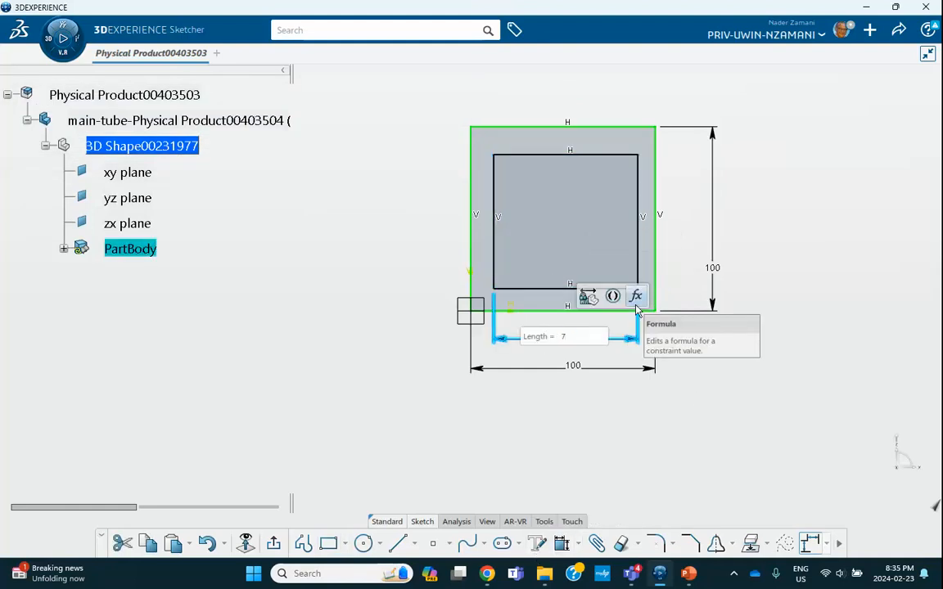
{"action": "type", "text": "0"}
{"action": "key", "text": "Return"}
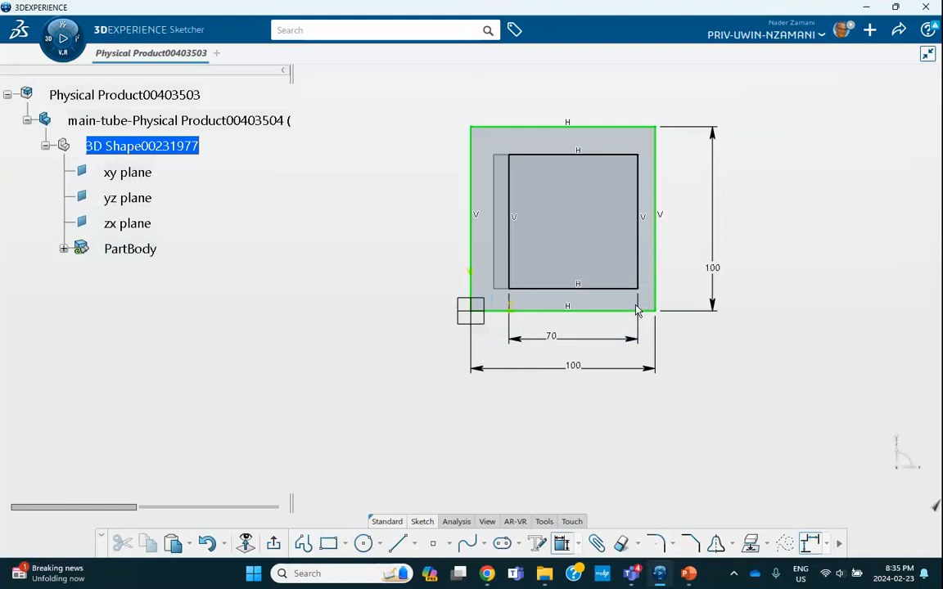
Dimension the inner rectangle's left edge and set its length to 70 mm.
{"action": "left_click", "coordinate": [515, 229]}
{"action": "left_click", "coordinate": [431, 238]}
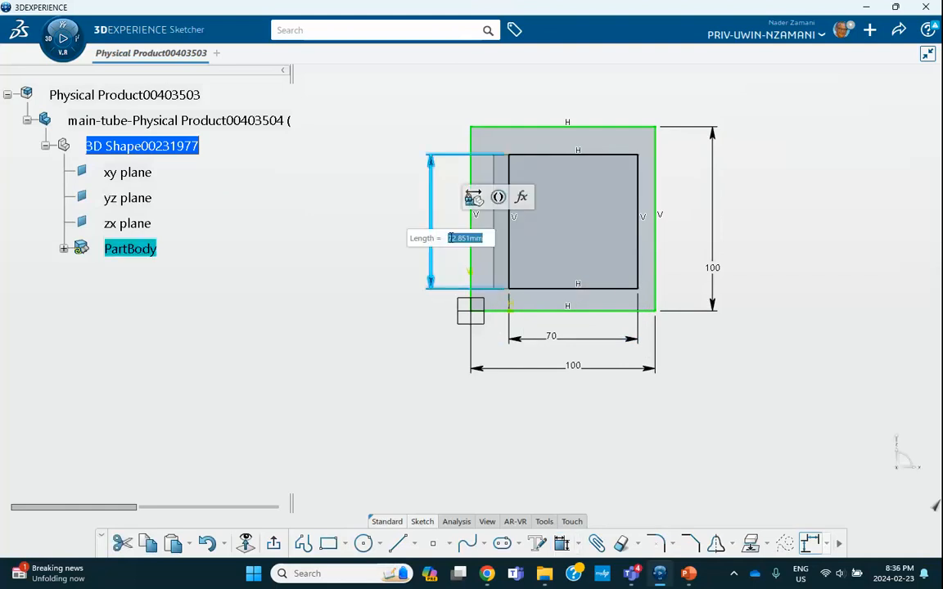
{"action": "key", "text": "BackSpace"}
{"action": "key", "text": "Return"}
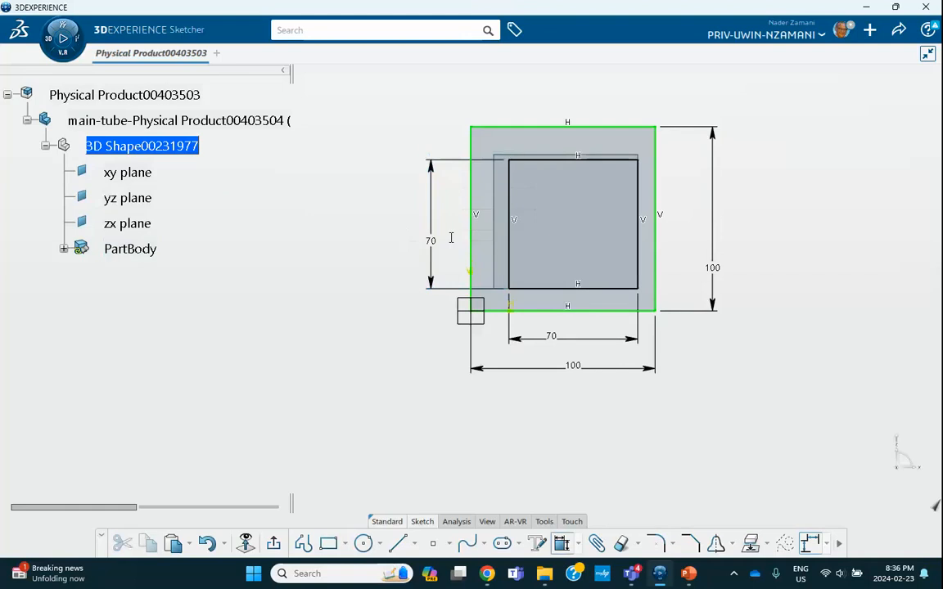
Dimension the gap between the top edges of the inner and outer squares and set it to 15 mm.
{"action": "left_click", "coordinate": [582, 161]}
{"action": "left_click", "coordinate": [596, 129]}
{"action": "left_click", "coordinate": [363, 146]}
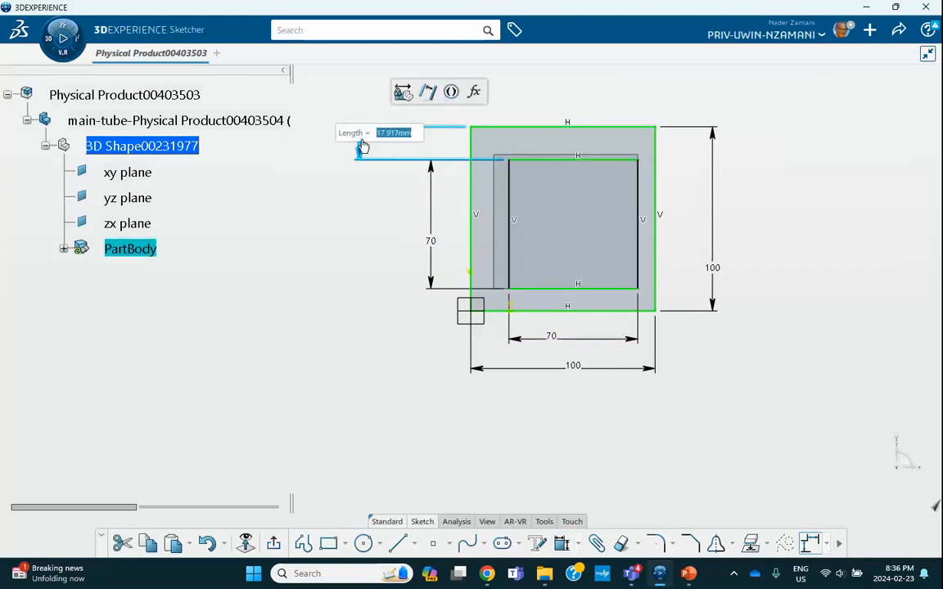
{"action": "type", "text": "1"}
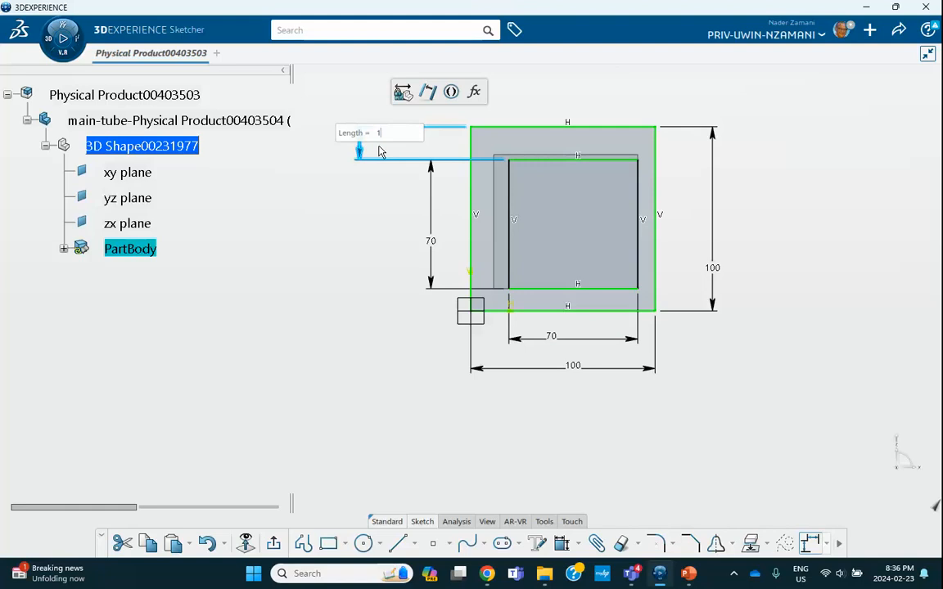
{"action": "type", "text": "5"}
{"action": "key", "text": "Return"}
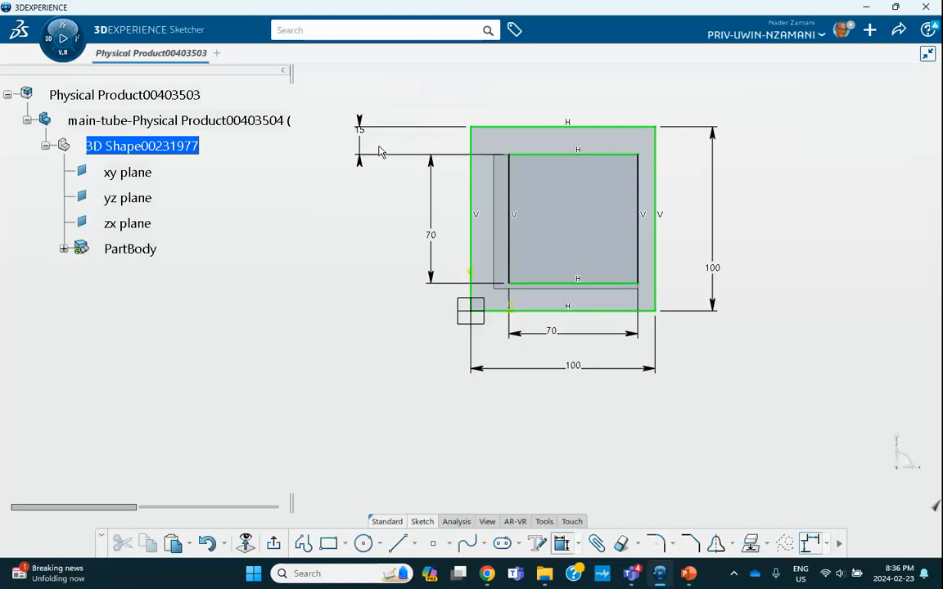
Dimension the gap between the left edges of the inner and outer squares and set it to 15 mm.
{"action": "left_click", "coordinate": [510, 260]}
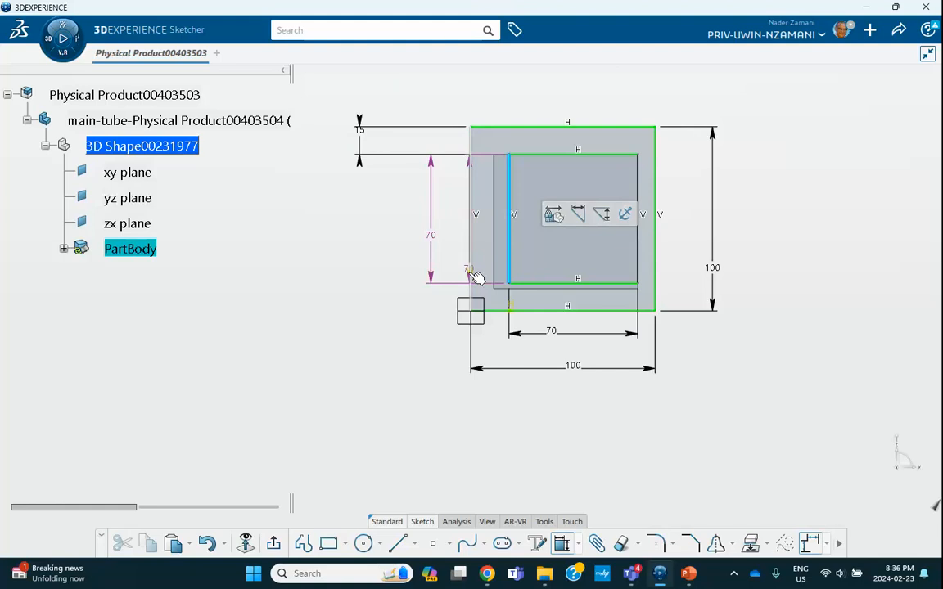
{"action": "left_click", "coordinate": [471, 274]}
{"action": "left_click", "coordinate": [491, 412]}
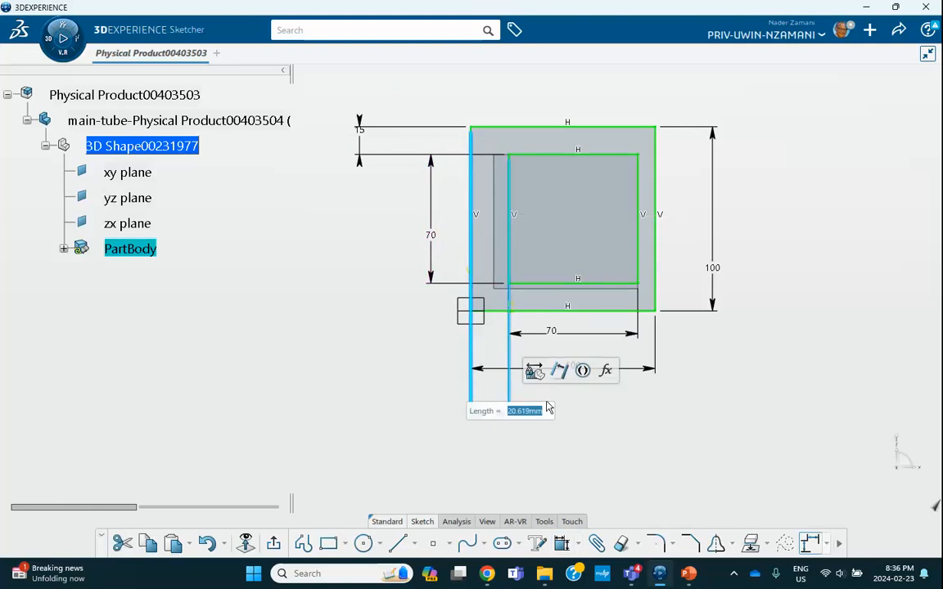
{"action": "type", "text": "15"}
{"action": "key", "text": "Return"}
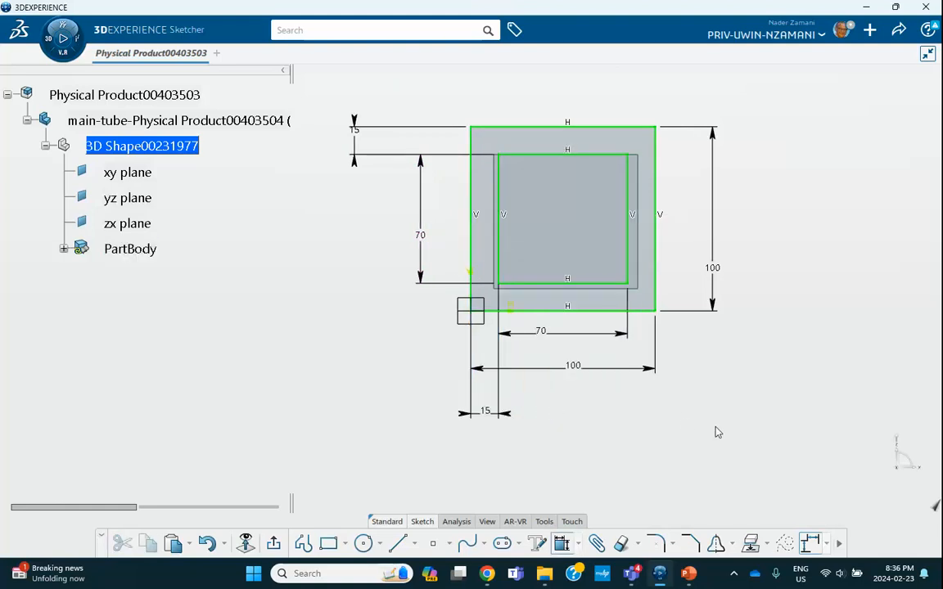
Check the main tube slide in PowerPoint, and finish the sketch and pad its hollow square profile to 1000 mm.
{"action": "left_click", "coordinate": [688, 573]}
{"action": "left_click", "coordinate": [63, 299]}
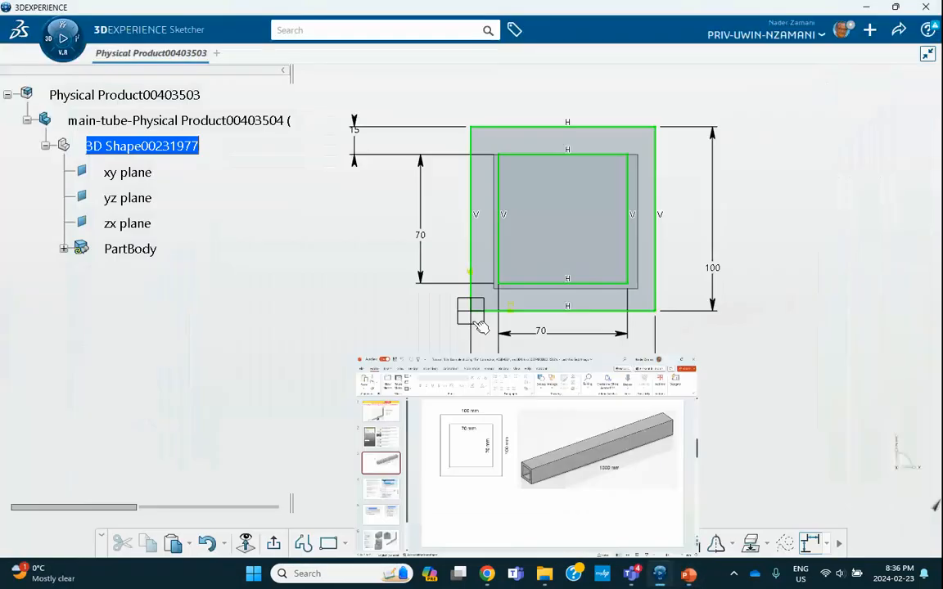
{"action": "left_click", "coordinate": [863, 15]}
{"action": "left_click", "coordinate": [272, 543]}
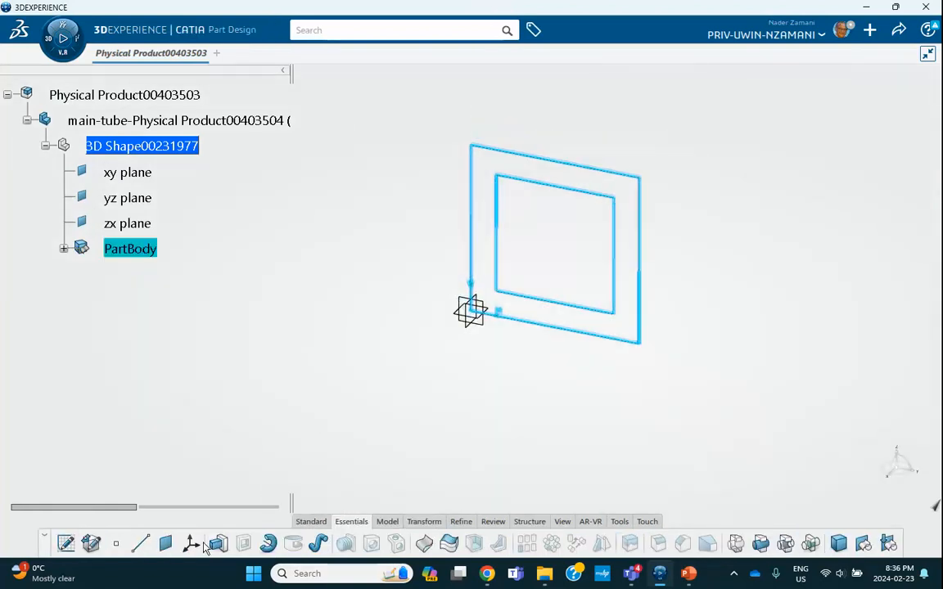
{"action": "left_click", "coordinate": [217, 544]}
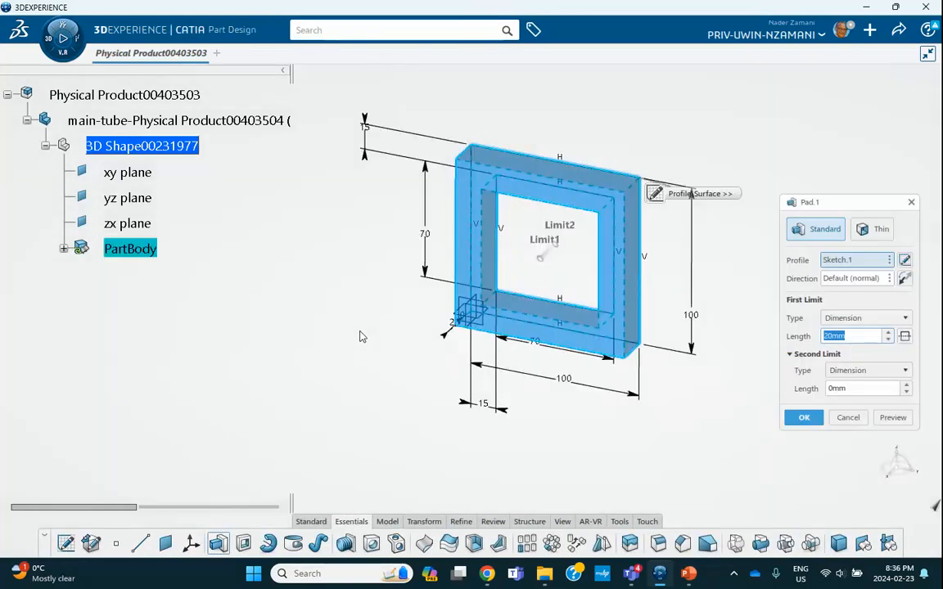
{"action": "type", "text": "1000"}
{"action": "left_click", "coordinate": [804, 417]}
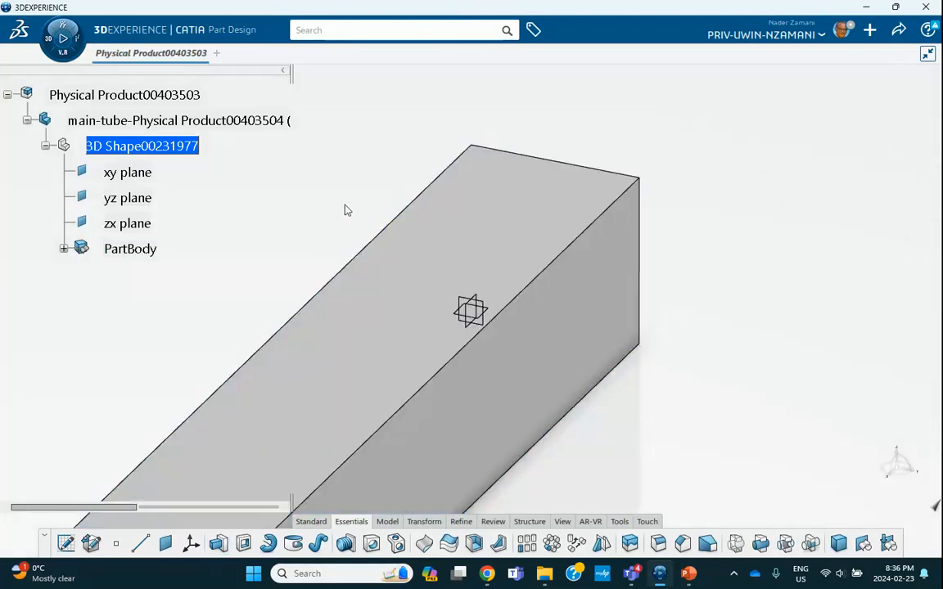
{"action": "middle_click_drag", "start_coordinate": [347, 211], "coordinate": [383, 211]}
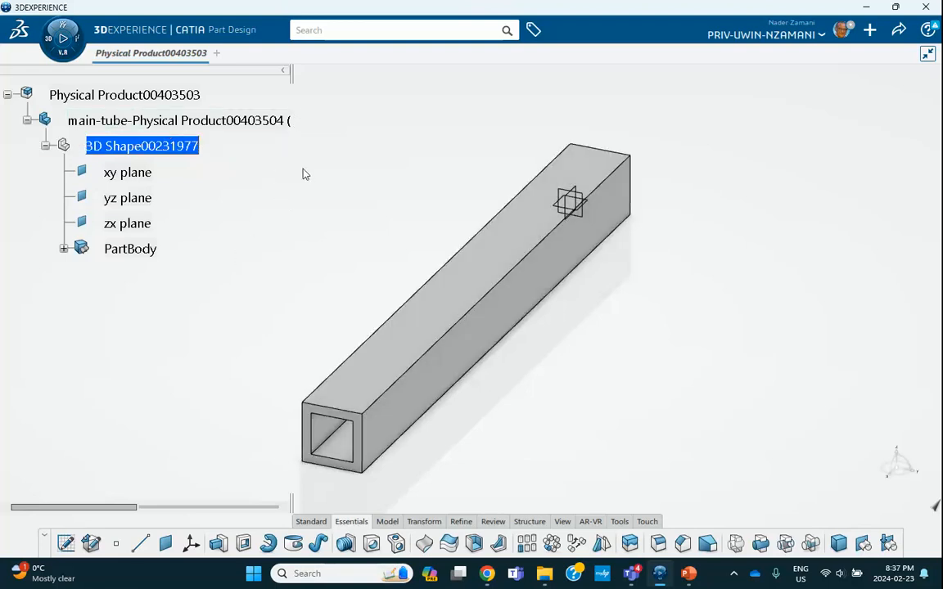
Activate the root product, insert a new 3D part into it, and expand the new part down to its PartBody.
{"action": "double_click", "coordinate": [166, 95]}
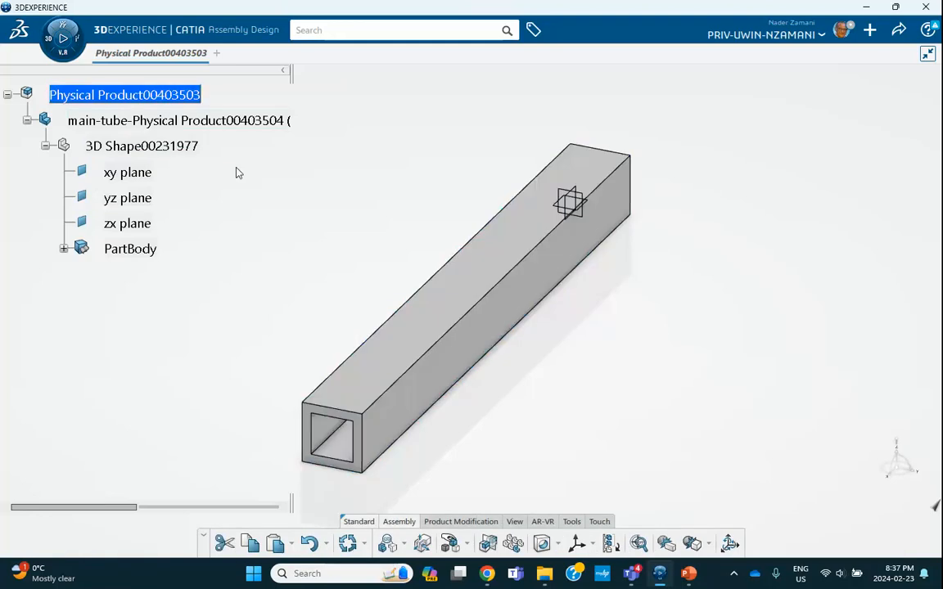
{"action": "right_click", "coordinate": [128, 96]}
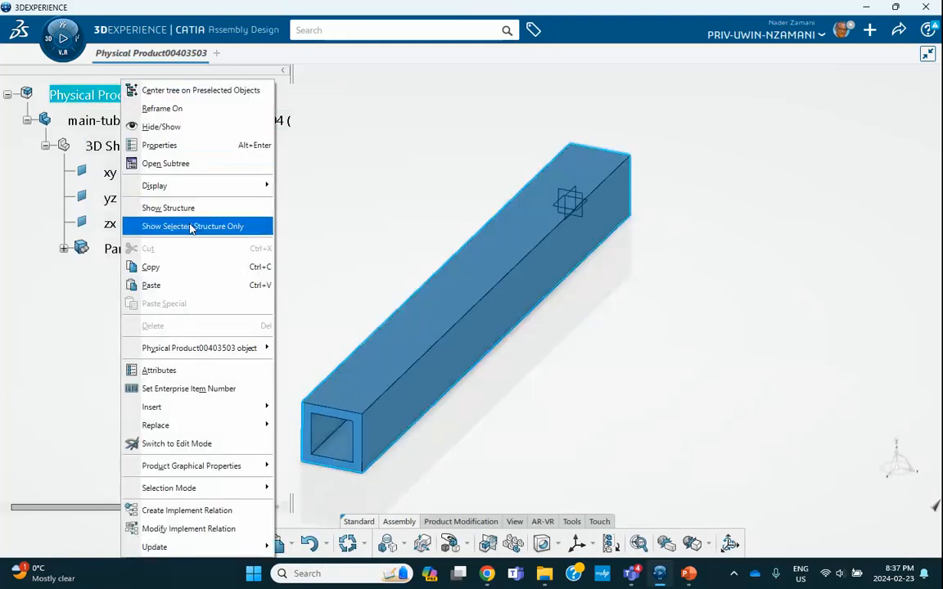
{"action": "mouse_move", "coordinate": [180, 406]}
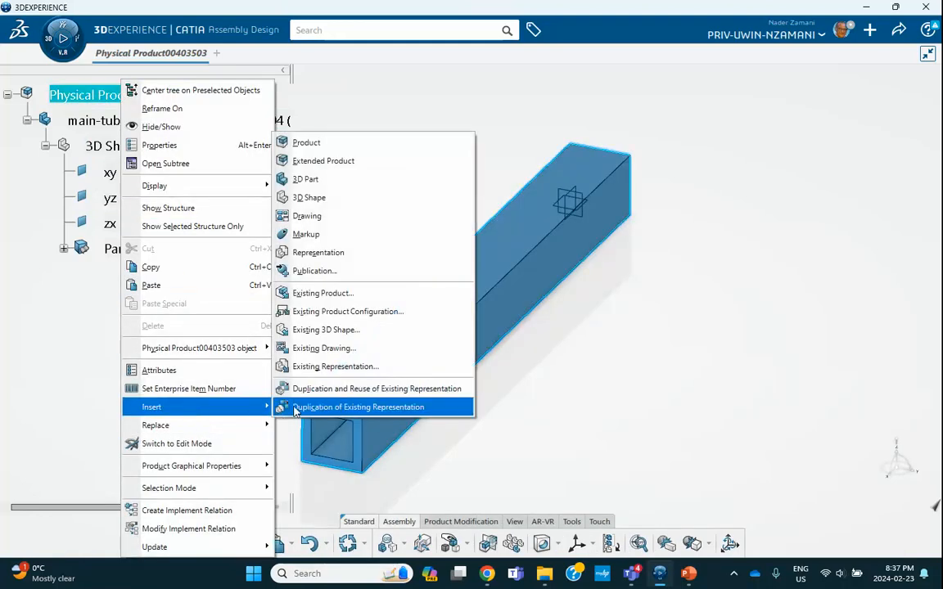
{"action": "left_click", "coordinate": [296, 179]}
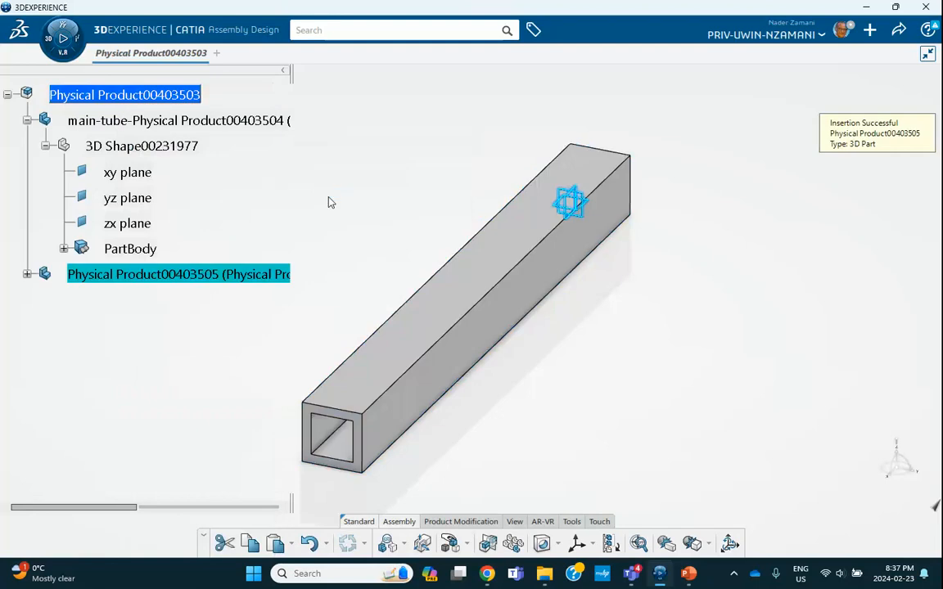
{"action": "left_click", "coordinate": [27, 275]}
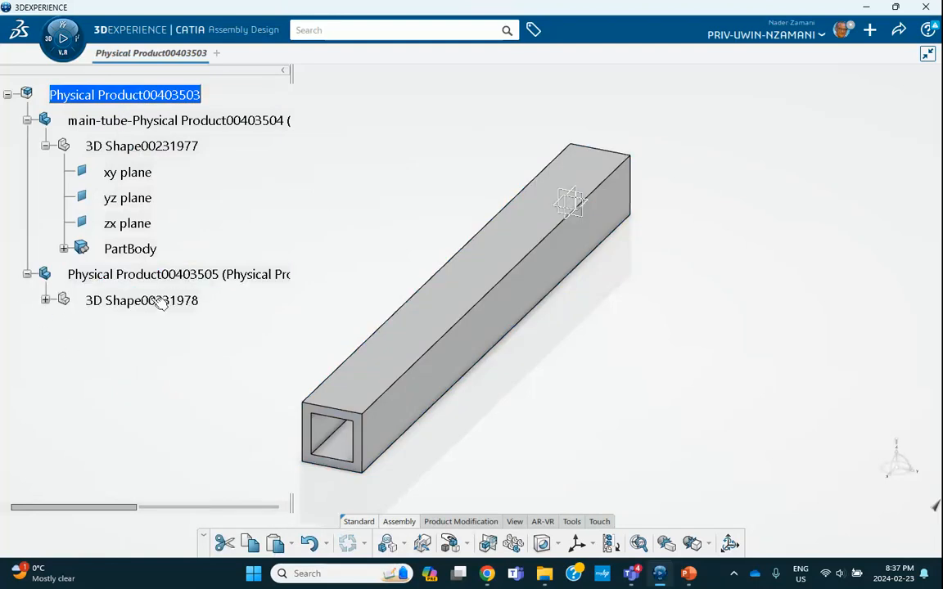
{"action": "left_click", "coordinate": [45, 300]}
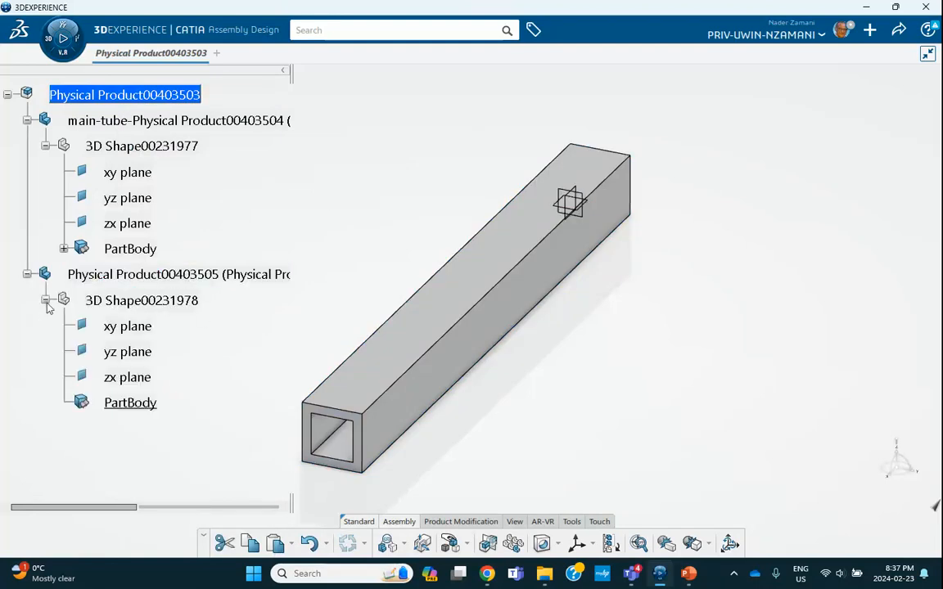
Activate the new part's 3D shape and copy the main tube's Pad.1 into its PartBody.
{"action": "double_click", "coordinate": [135, 301]}
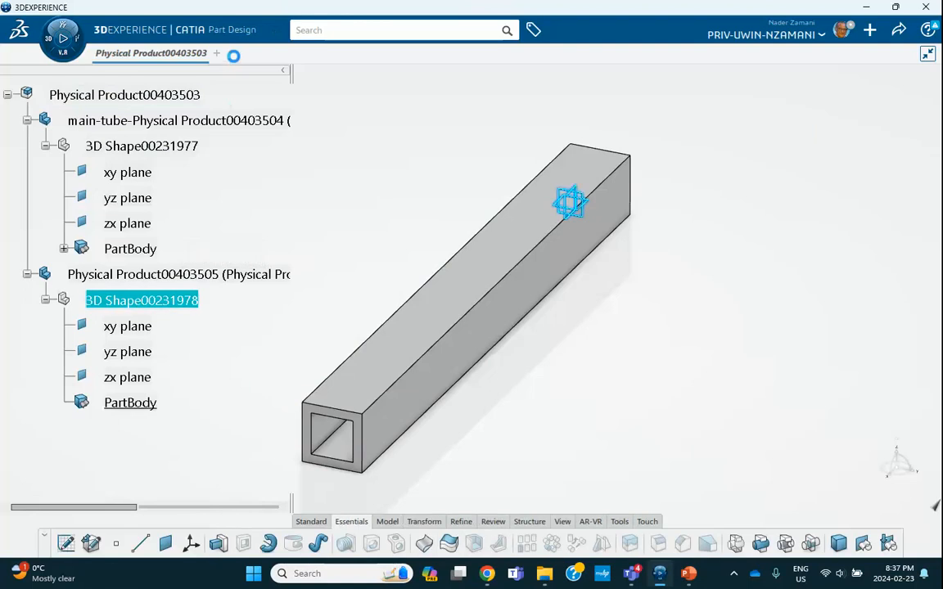
{"action": "left_click", "coordinate": [63, 249]}
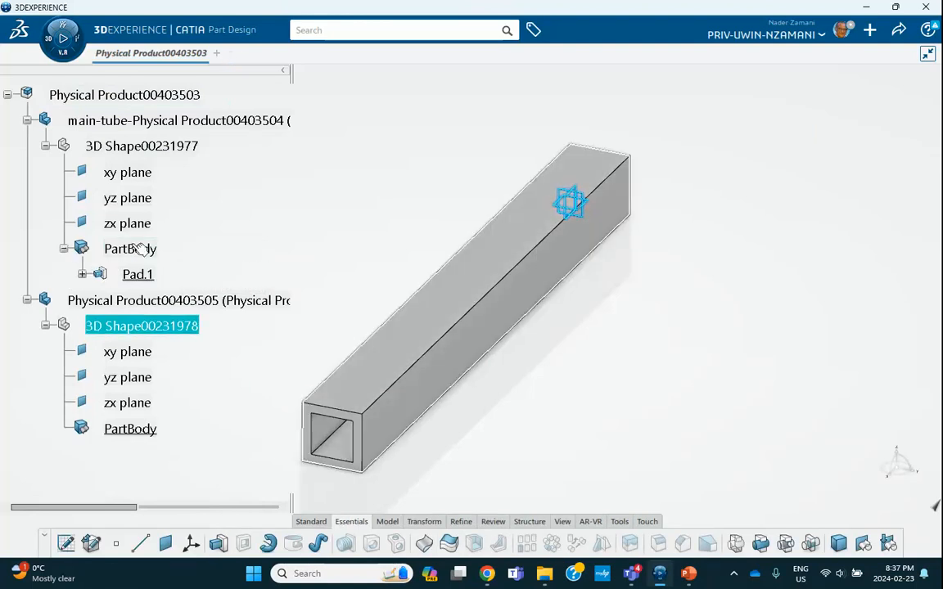
{"action": "left_click", "coordinate": [144, 225]}
{"action": "left_click", "coordinate": [127, 384]}
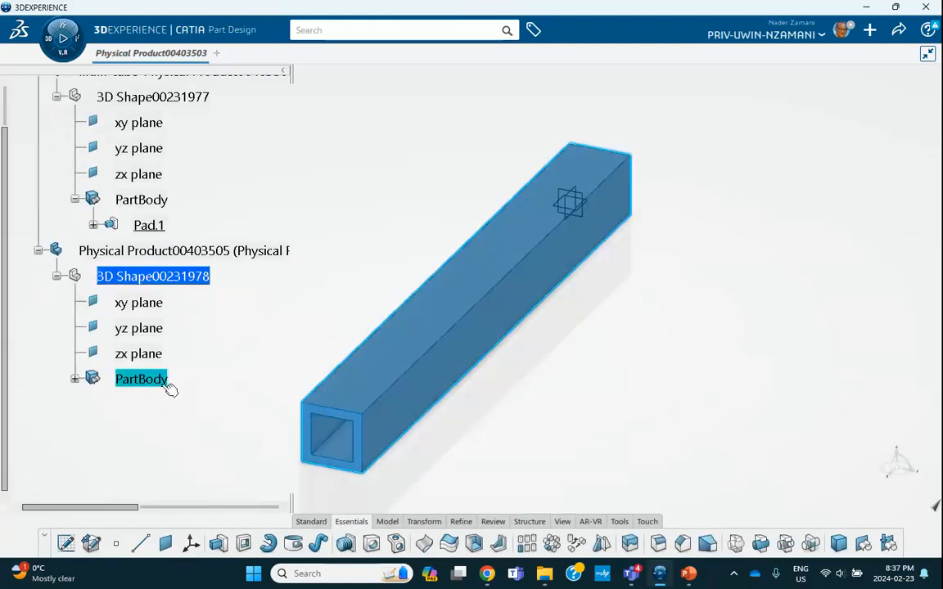
{"action": "left_click", "coordinate": [74, 379]}
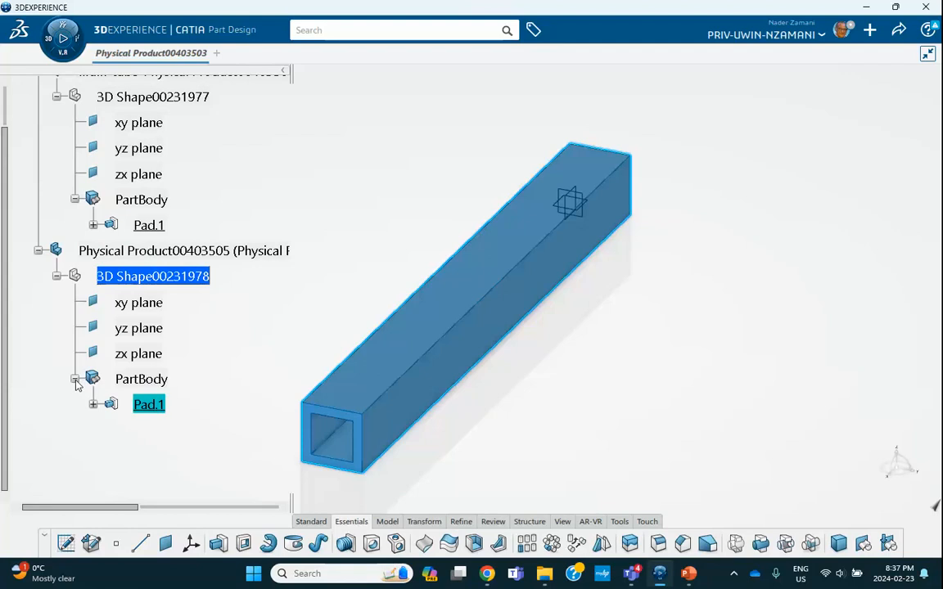
{"action": "left_click", "coordinate": [75, 379]}
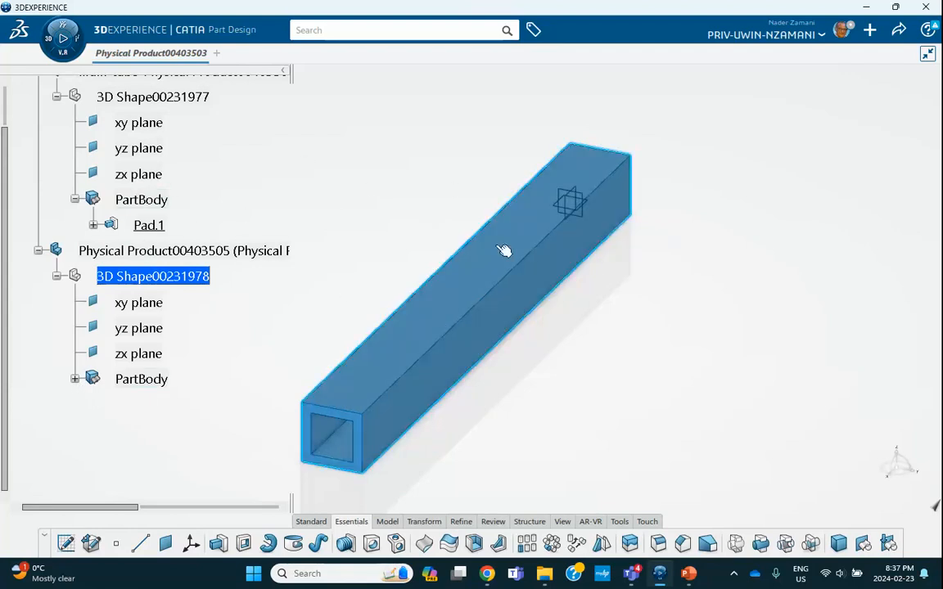
Restore the isometric view and translate the second tube's body vertically about 446 mm above the main tube.
{"action": "left_click", "coordinate": [898, 471]}
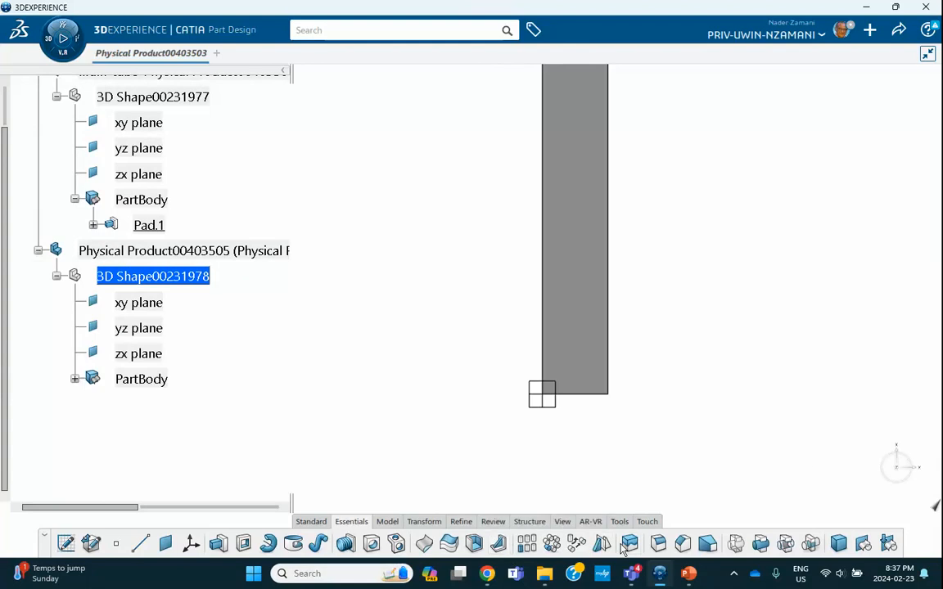
{"action": "left_click", "coordinate": [562, 521]}
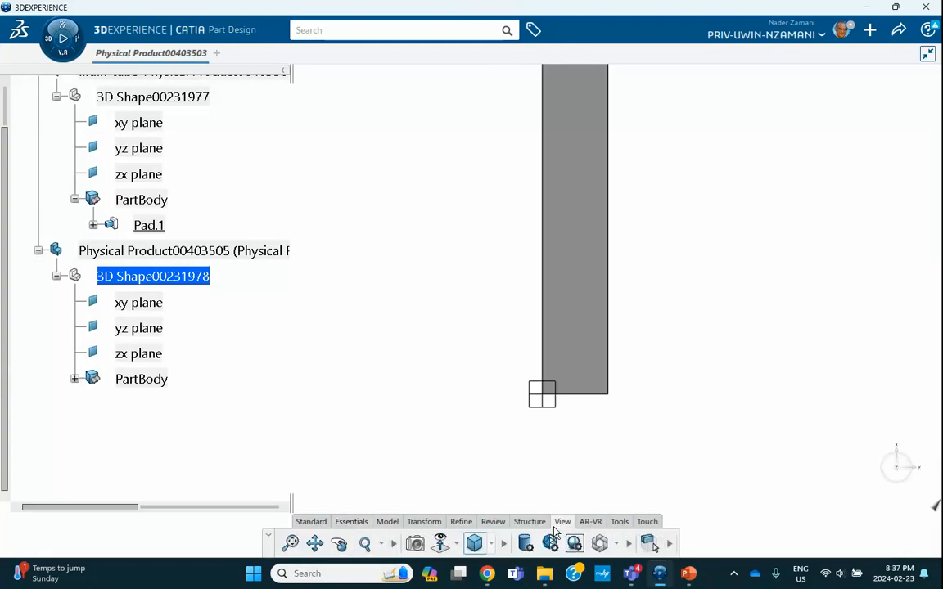
{"action": "left_click", "coordinate": [458, 545]}
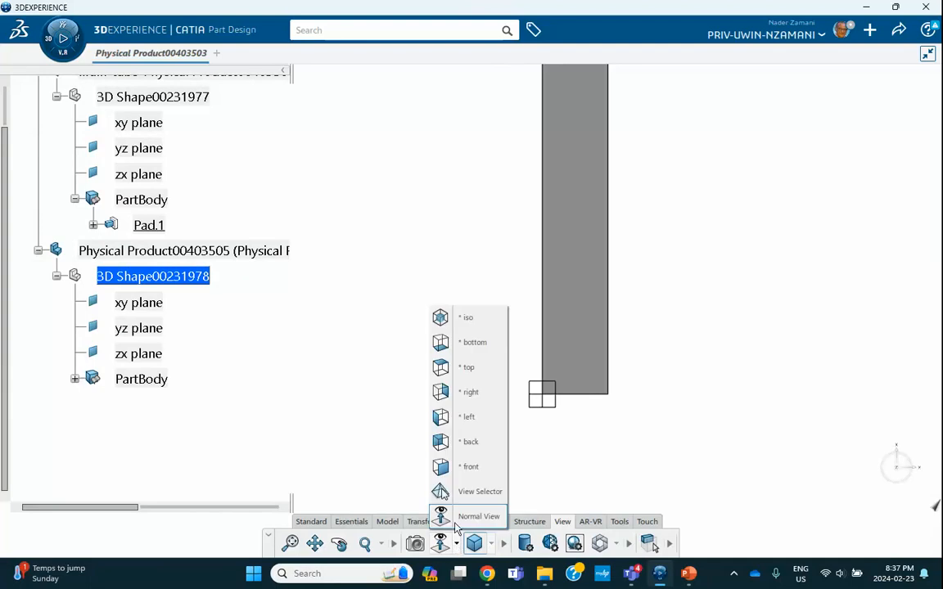
{"action": "left_click", "coordinate": [458, 319]}
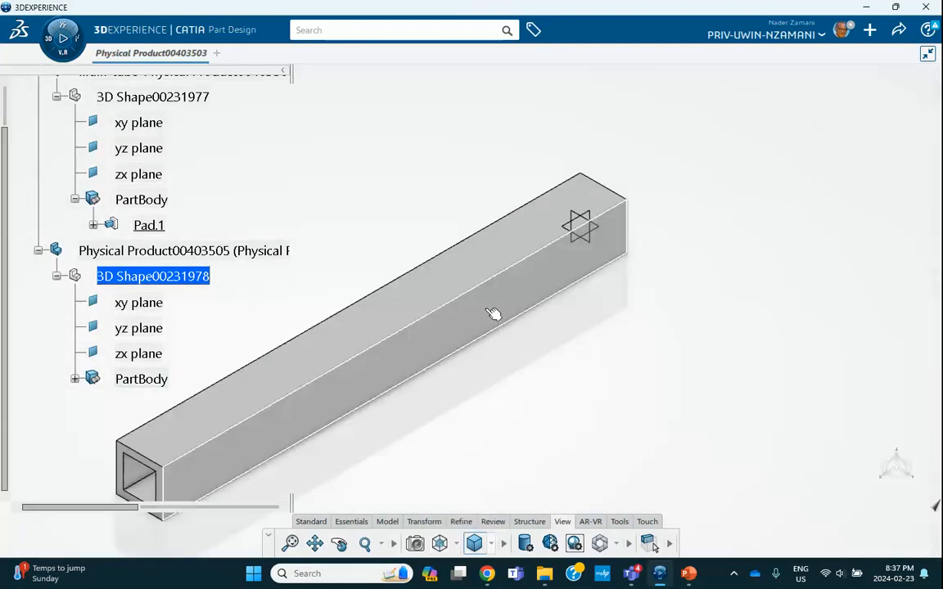
{"action": "middle_click_drag", "start_coordinate": [493, 313], "coordinate": [584, 292]}
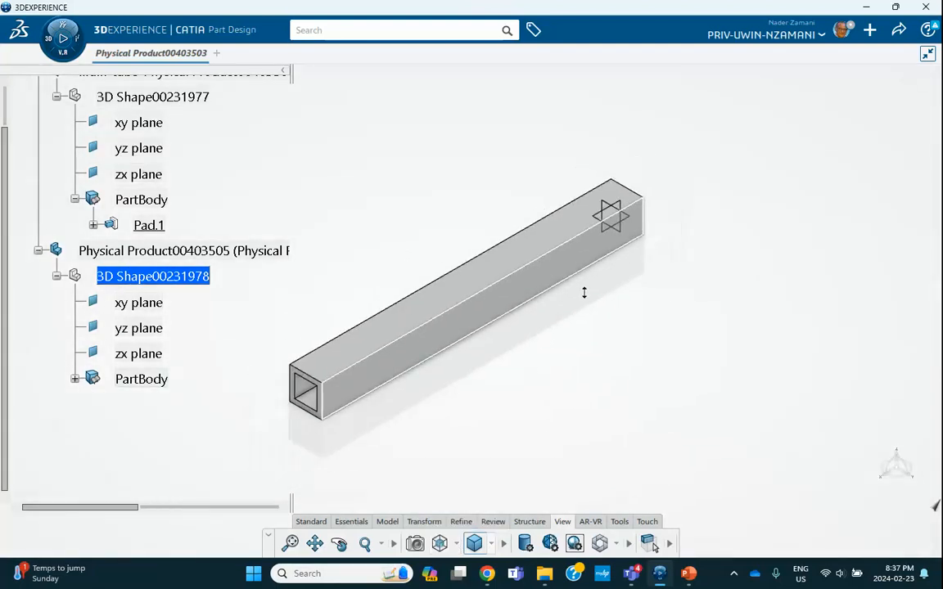
{"action": "scroll", "coordinate": [213, 239], "scroll_direction": "up", "scroll_amount": 3}
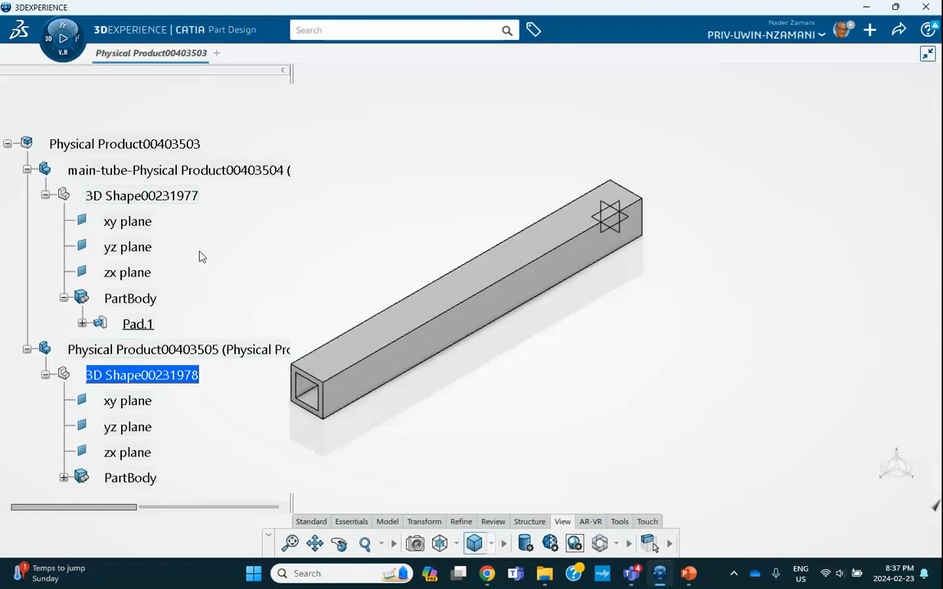
{"action": "scroll", "coordinate": [250, 250], "scroll_direction": "down", "scroll_amount": 2}
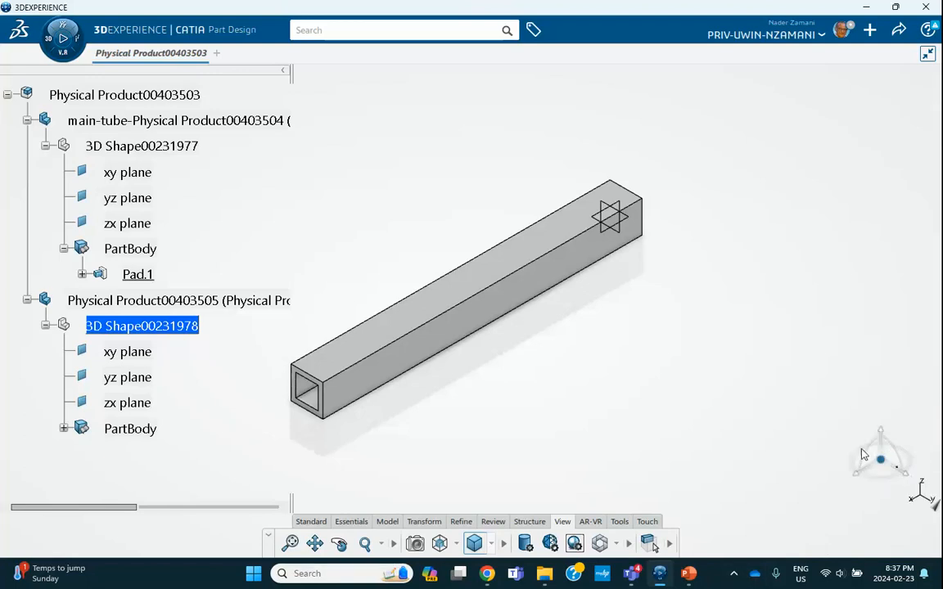
{"action": "left_click", "coordinate": [471, 291]}
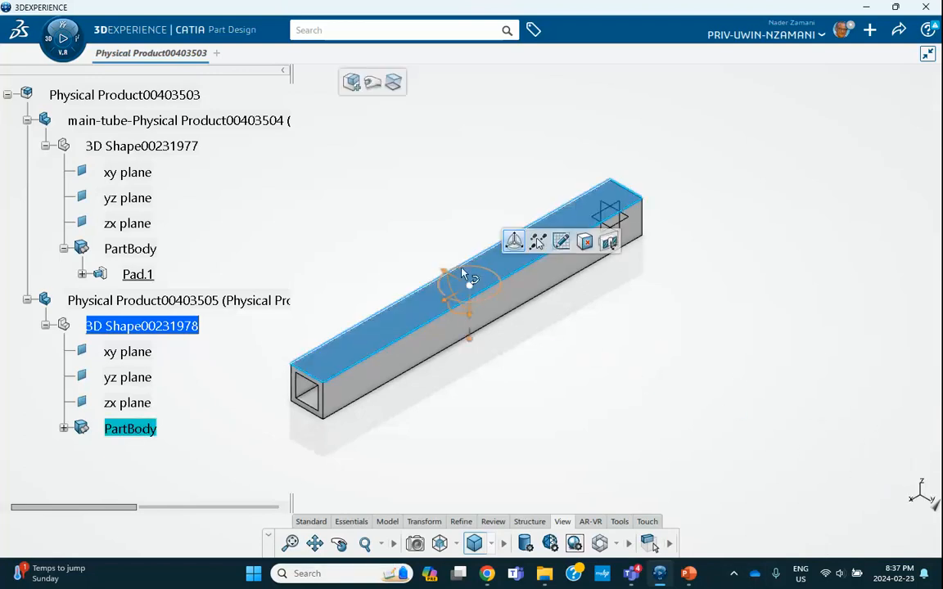
{"action": "left_click_drag", "start_coordinate": [469, 316], "coordinate": [441, 153]}
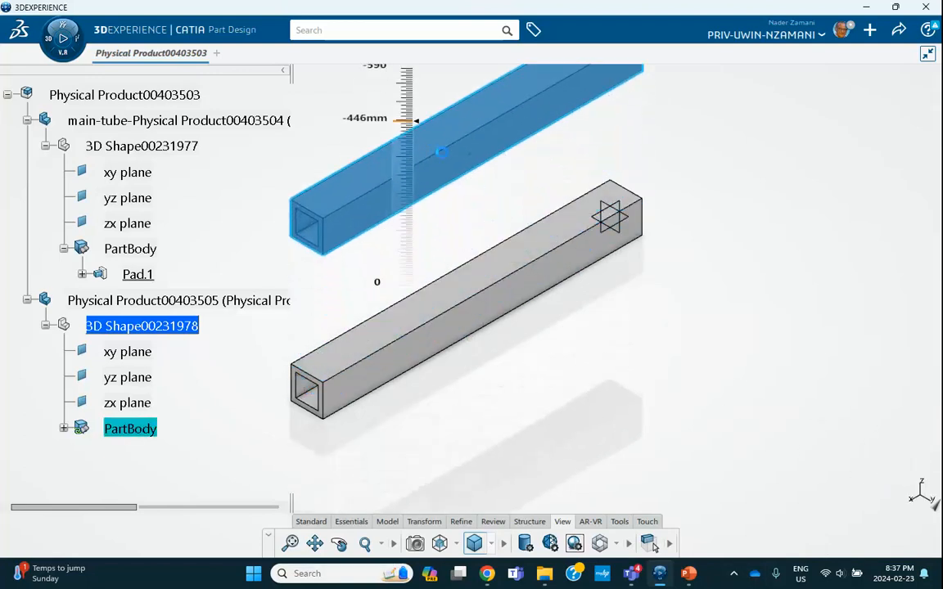
{"action": "left_click", "coordinate": [781, 328]}
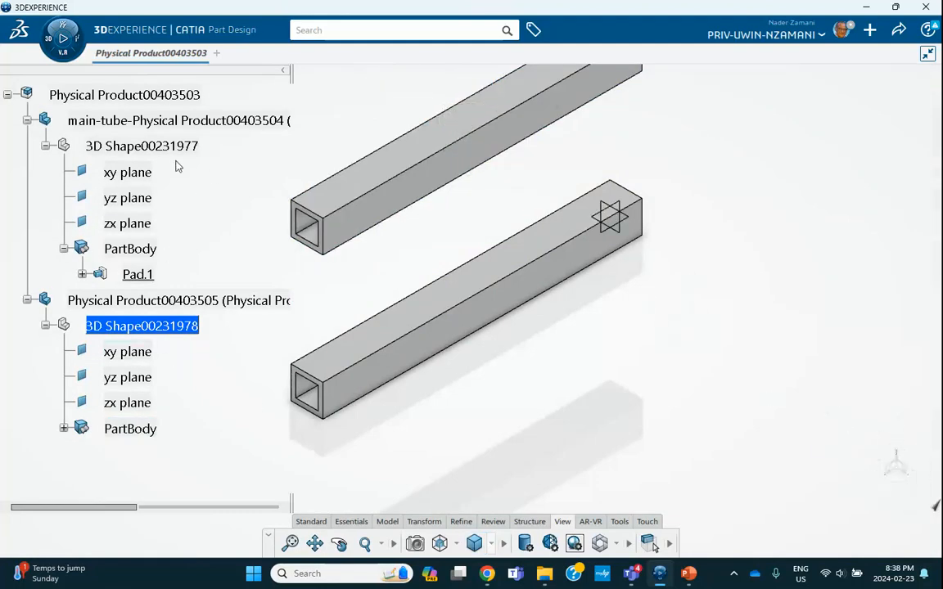
Activate the root product, insert a third 3D part into it, and expand that part down to its PartBody.
{"action": "double_click", "coordinate": [120, 97]}
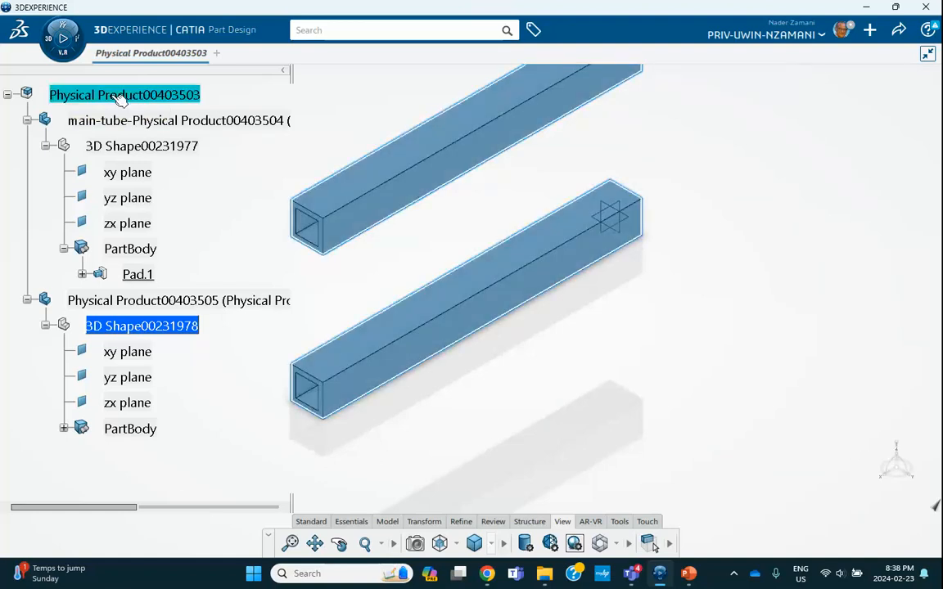
{"action": "right_click", "coordinate": [119, 97]}
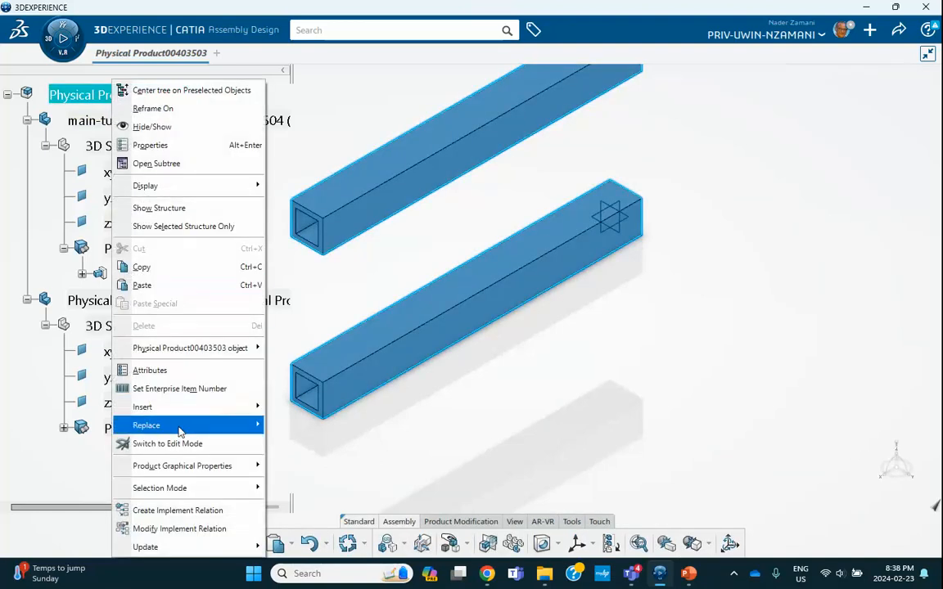
{"action": "mouse_move", "coordinate": [170, 407]}
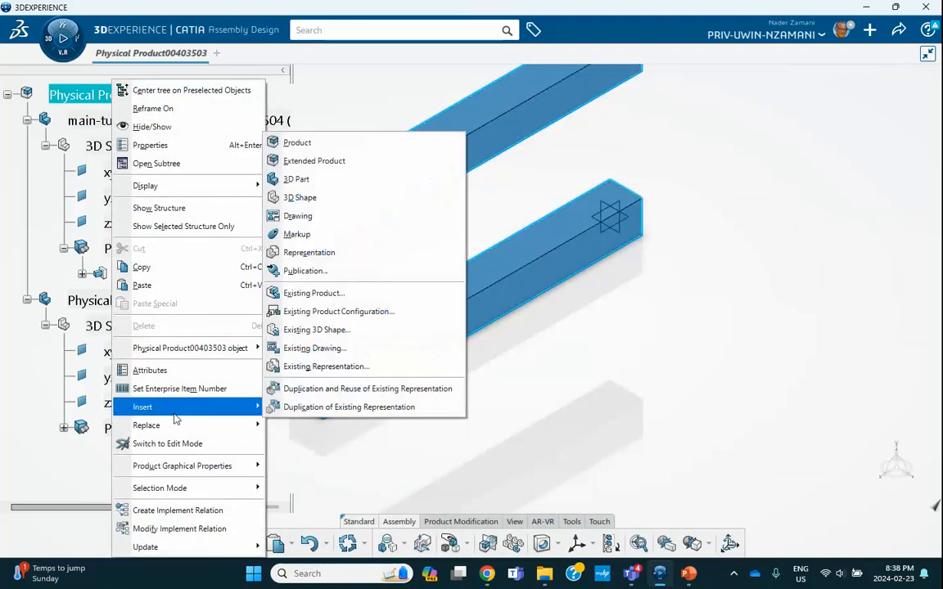
{"action": "left_click", "coordinate": [331, 178]}
{"action": "scroll", "coordinate": [143, 380], "scroll_direction": "down", "scroll_amount": 3}
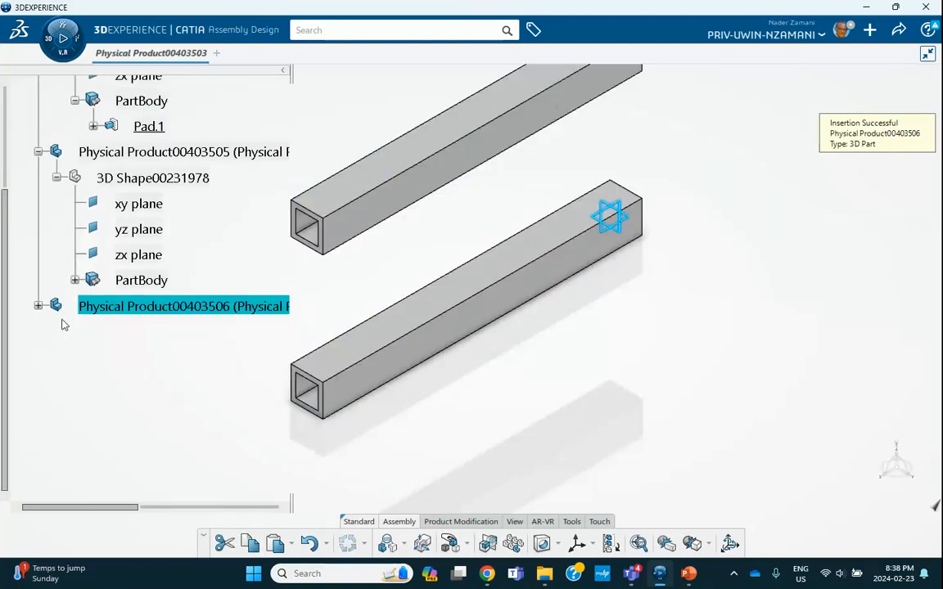
{"action": "left_click", "coordinate": [38, 306]}
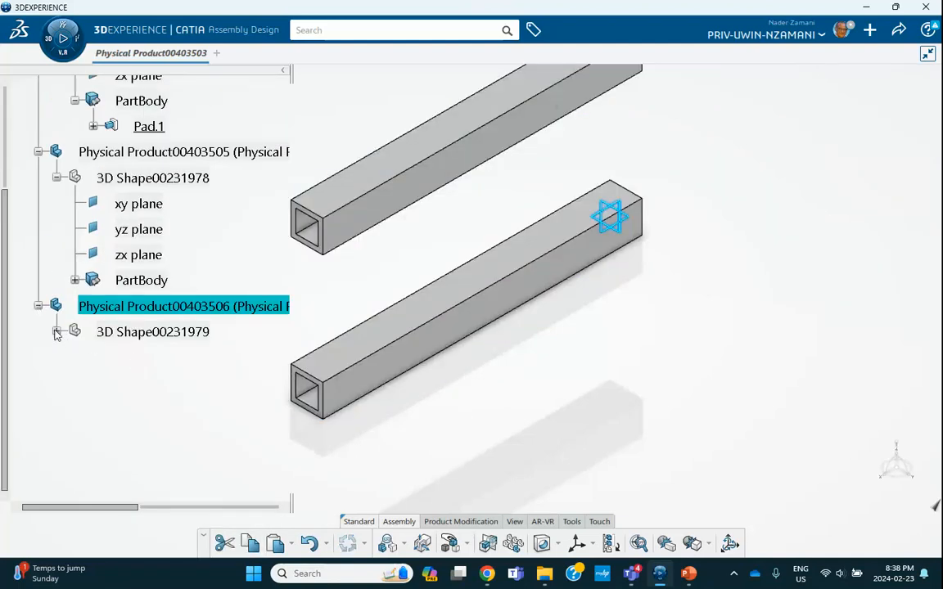
{"action": "left_click", "coordinate": [57, 331]}
Activate the third part's 3D shape, copy the second tube's Pad.1 into its PartBody, and expand that body.
{"action": "double_click", "coordinate": [152, 334]}
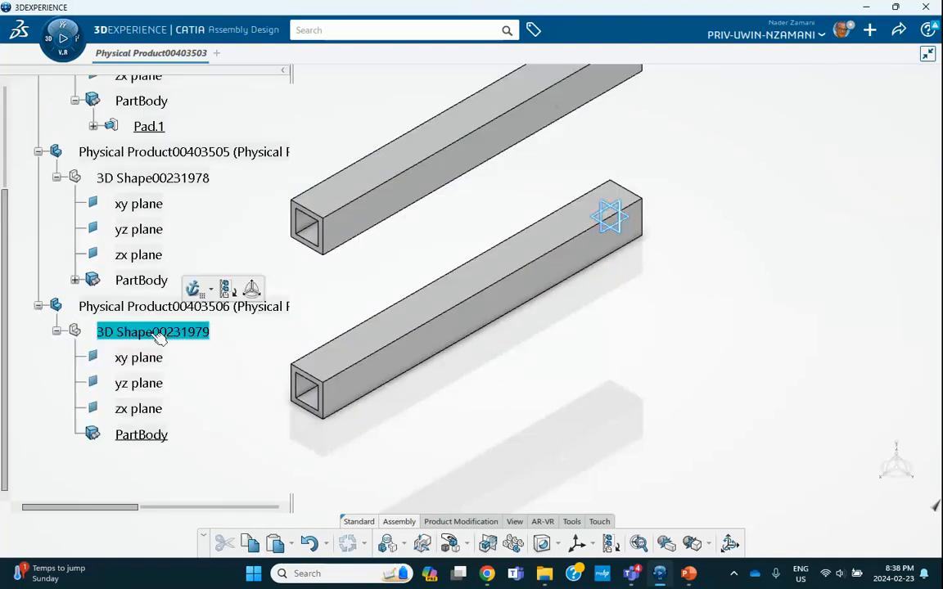
{"action": "left_click", "coordinate": [75, 280]}
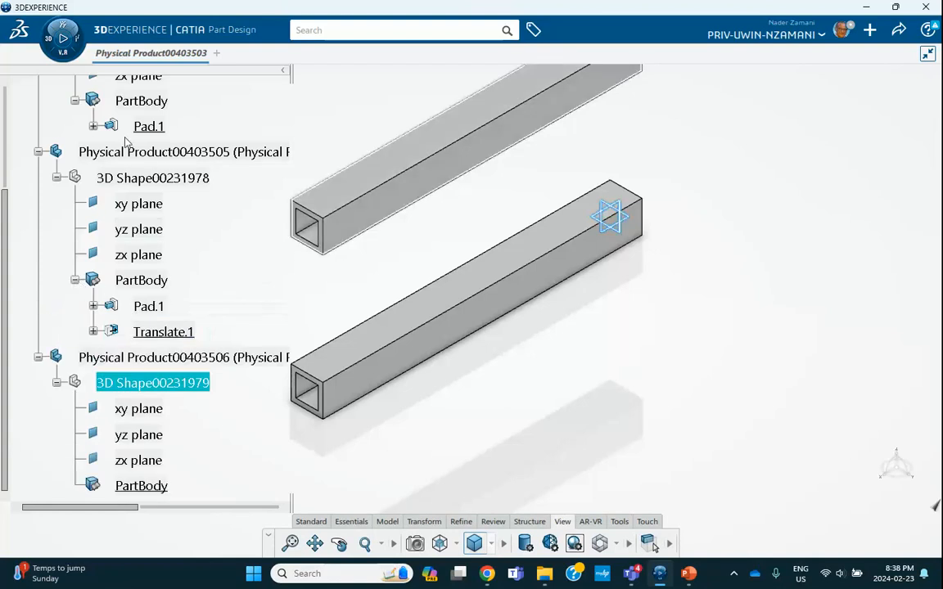
{"action": "left_click", "coordinate": [150, 307]}
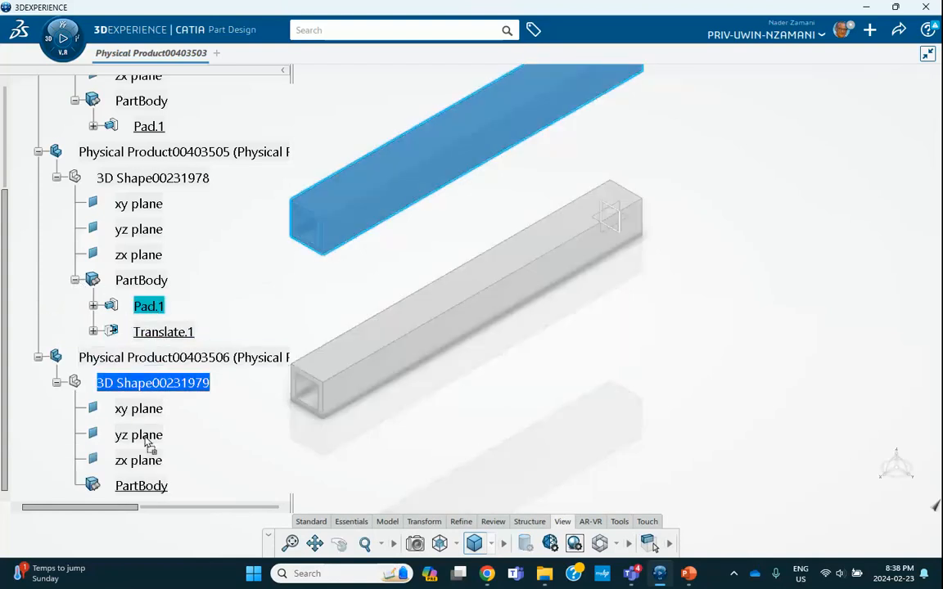
{"action": "left_click", "coordinate": [140, 486]}
{"action": "scroll", "coordinate": [128, 404], "scroll_direction": "down", "scroll_amount": 2}
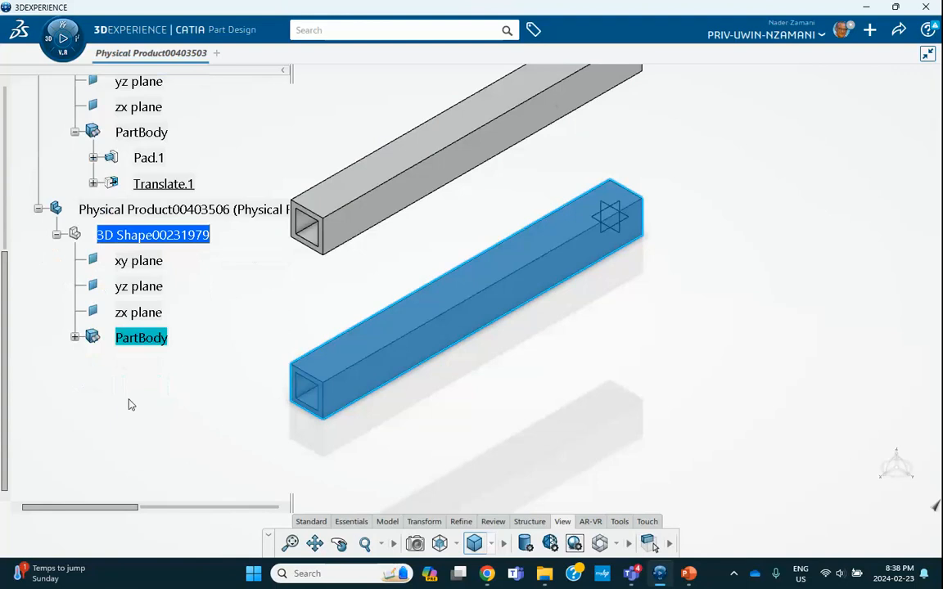
{"action": "left_click", "coordinate": [74, 337]}
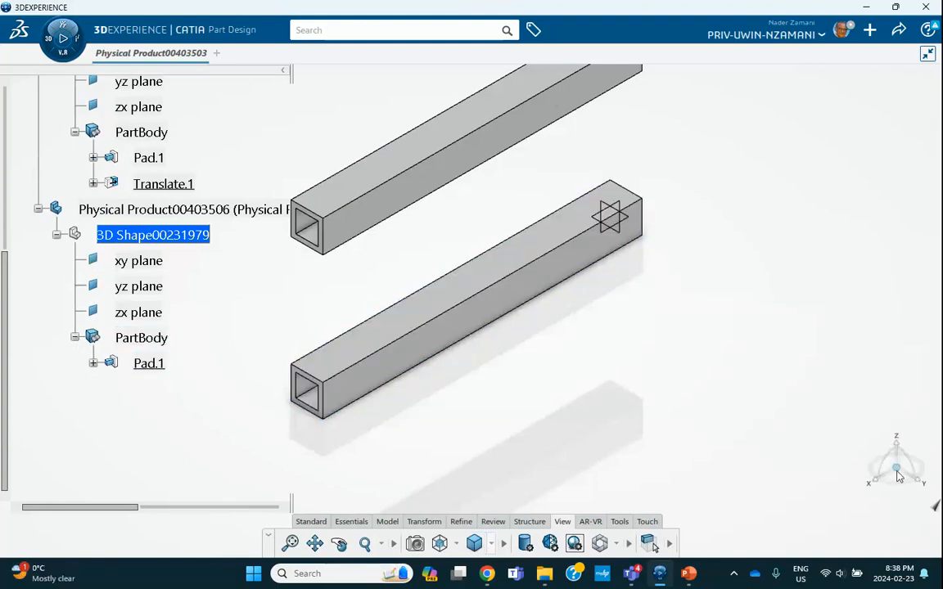
Translate the third tube's body horizontally along the y-axis about 571 mm away from the main tube.
{"action": "left_click_drag", "start_coordinate": [898, 476], "coordinate": [695, 370]}
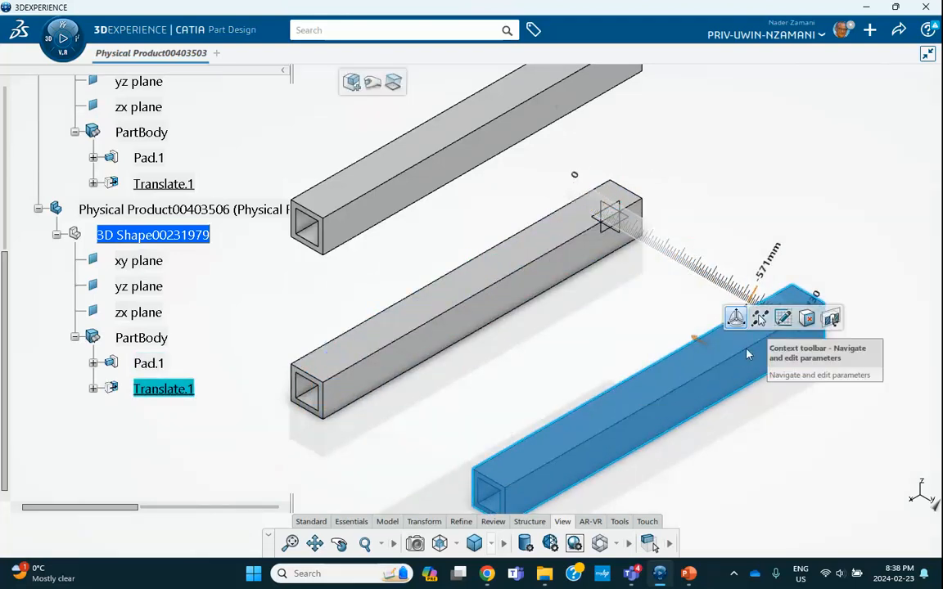
{"action": "left_click", "coordinate": [745, 388]}
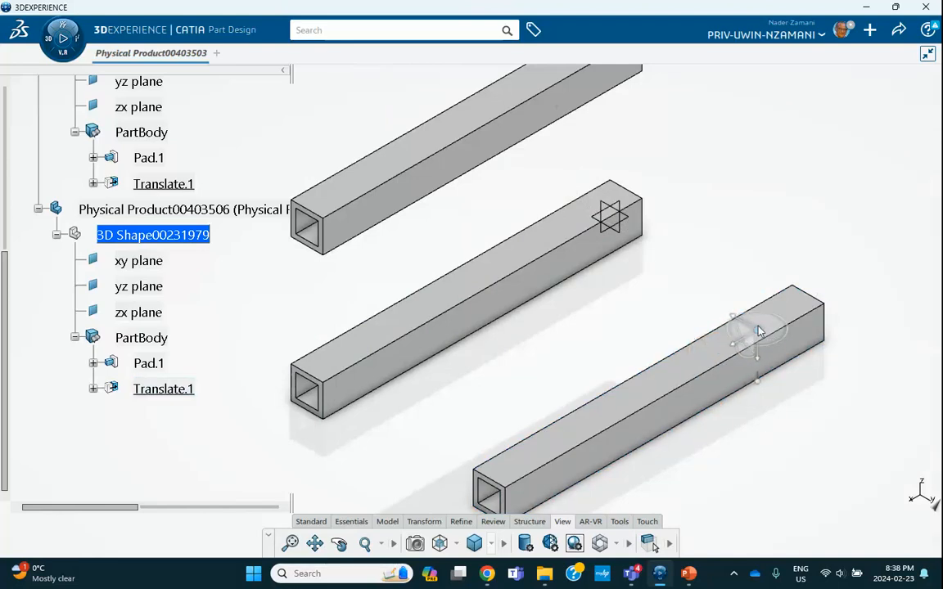
{"action": "left_click_drag", "start_coordinate": [754, 333], "coordinate": [924, 498]}
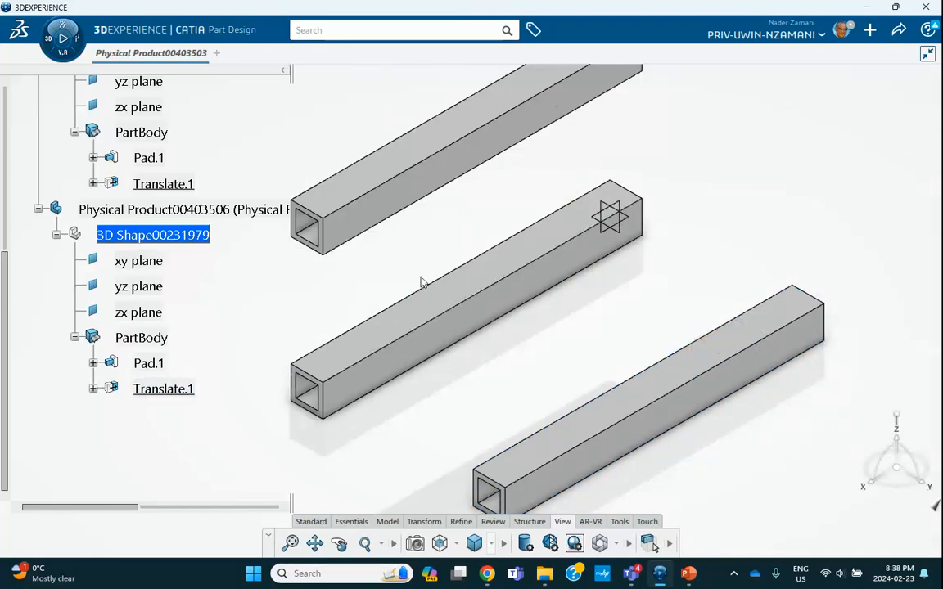
Examine the three tubes together and review each part's 3D shape, PartBody and features in the specification tree.
{"action": "middle_click_drag", "start_coordinate": [350, 290], "coordinate": [328, 389]}
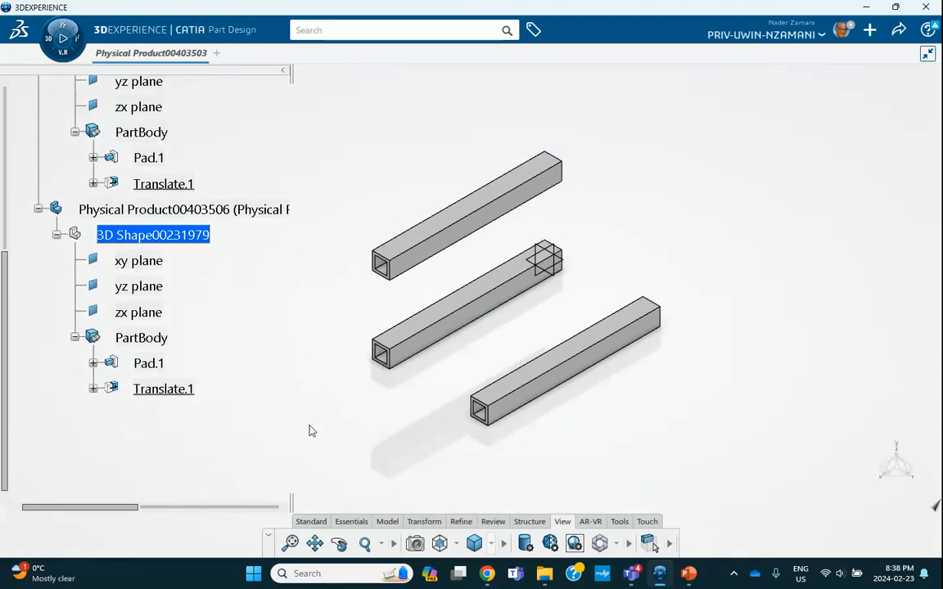
{"action": "scroll", "coordinate": [196, 305], "scroll_direction": "up", "scroll_amount": 5}
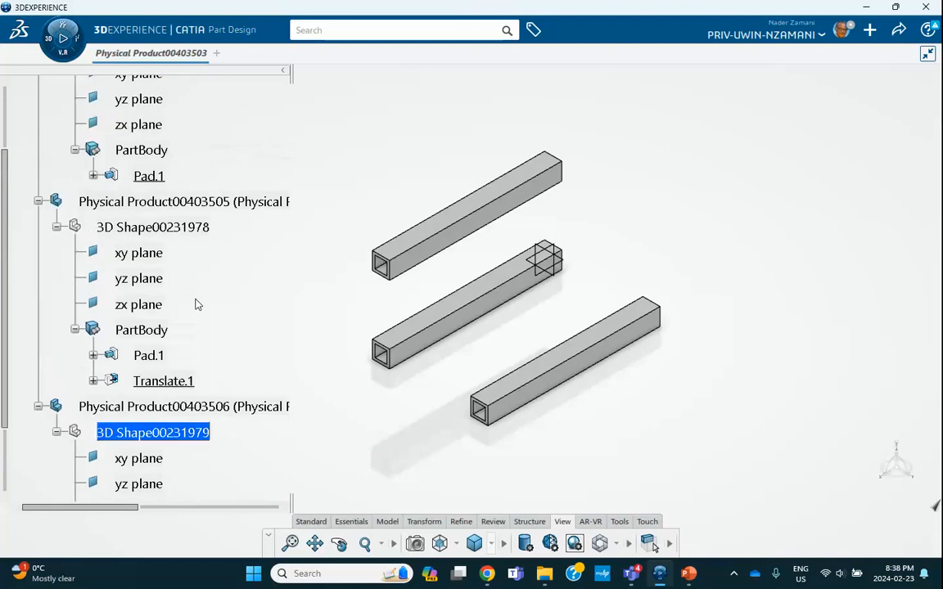
{"action": "scroll", "coordinate": [195, 304], "scroll_direction": "up", "scroll_amount": 4}
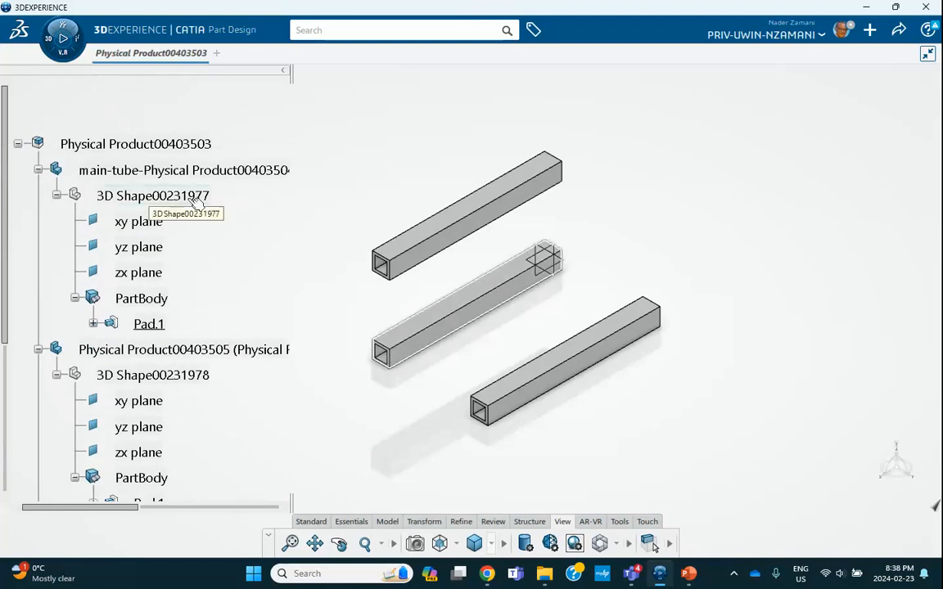
{"action": "scroll", "coordinate": [199, 205], "scroll_direction": "down", "scroll_amount": 12}
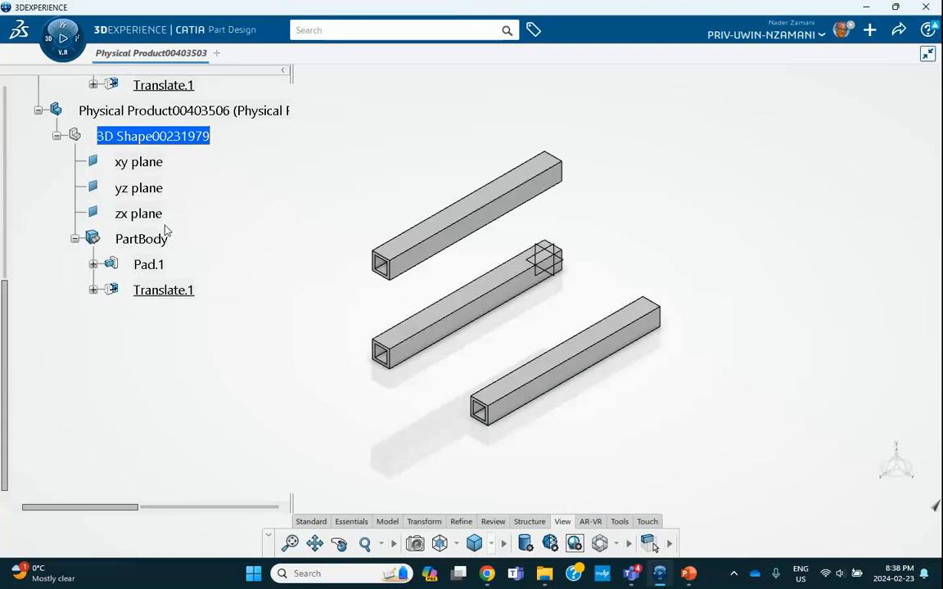
{"action": "scroll", "coordinate": [190, 178], "scroll_direction": "up", "scroll_amount": 3}
{"action": "scroll", "coordinate": [189, 178], "scroll_direction": "up", "scroll_amount": 10}
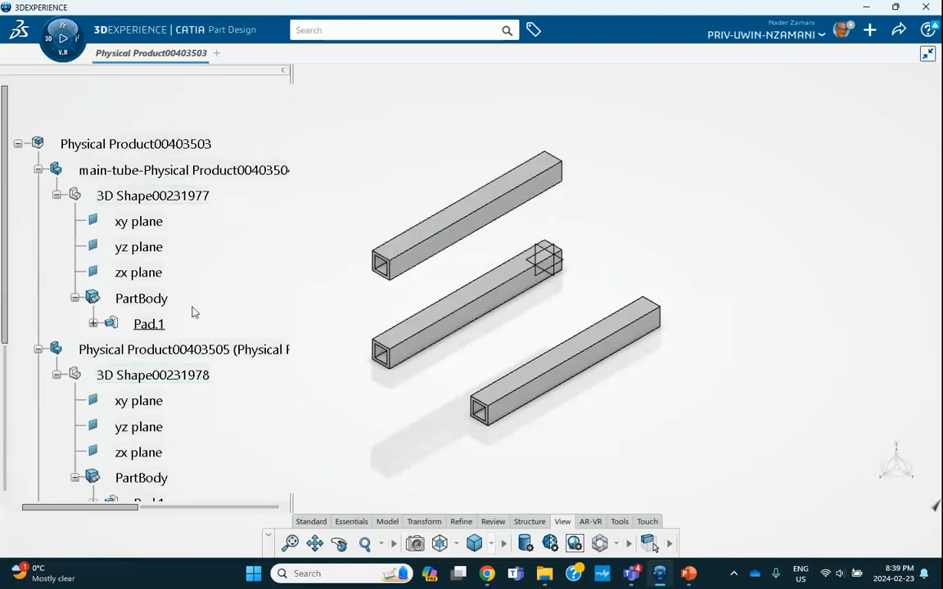
{"action": "scroll", "coordinate": [183, 205], "scroll_direction": "down", "scroll_amount": 10}
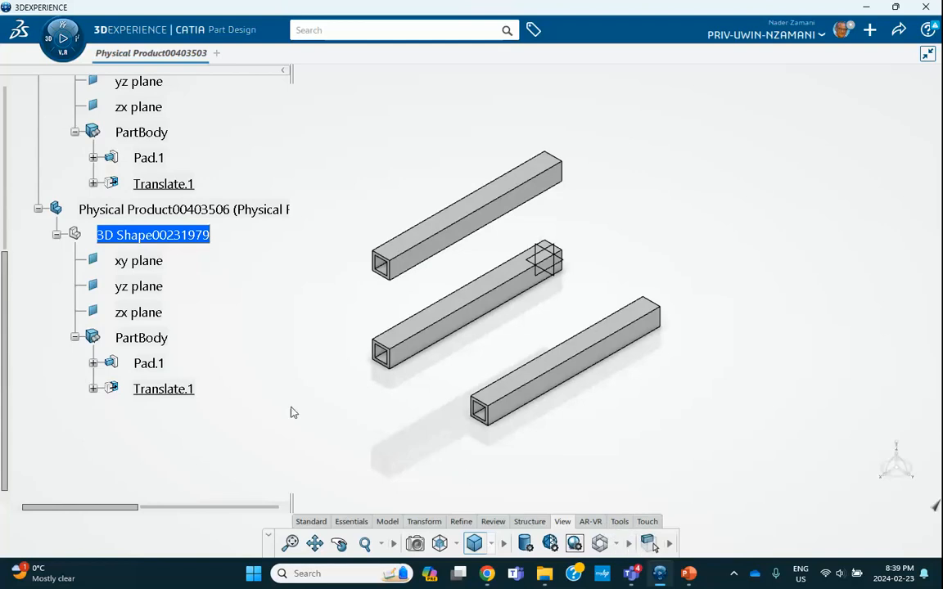
{"action": "scroll", "coordinate": [164, 286], "scroll_direction": "up", "scroll_amount": 10}
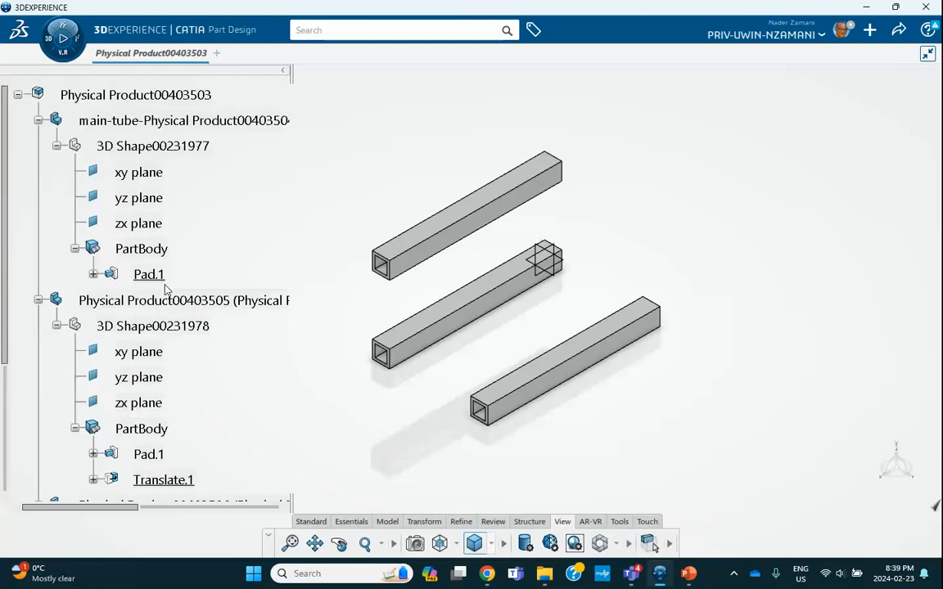
Activate the root product and create one core material named Feb 23 2024 assembly with only the simulation domain.
{"action": "left_click", "coordinate": [141, 245]}
{"action": "double_click", "coordinate": [141, 244]}
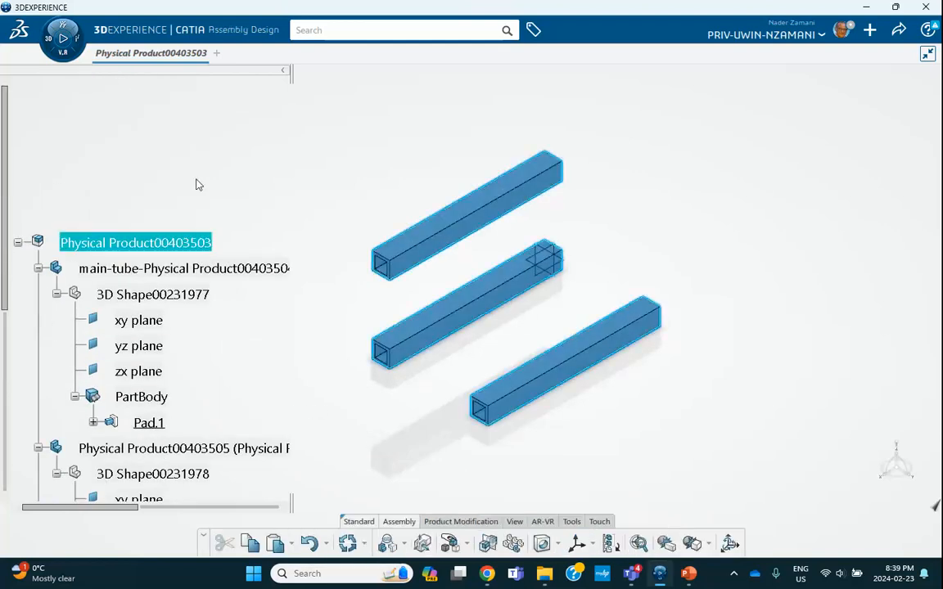
{"action": "left_click", "coordinate": [515, 521]}
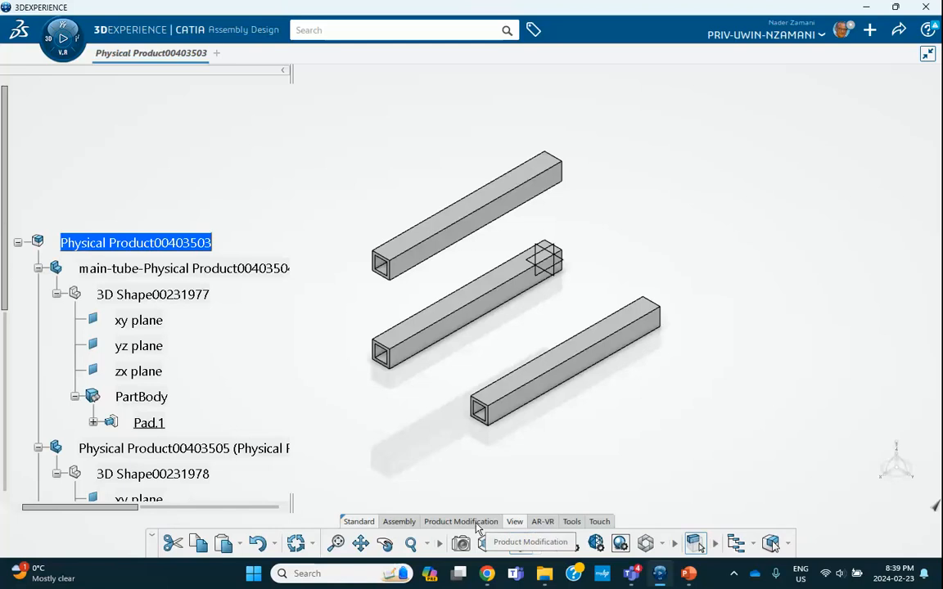
{"action": "left_click", "coordinate": [573, 523]}
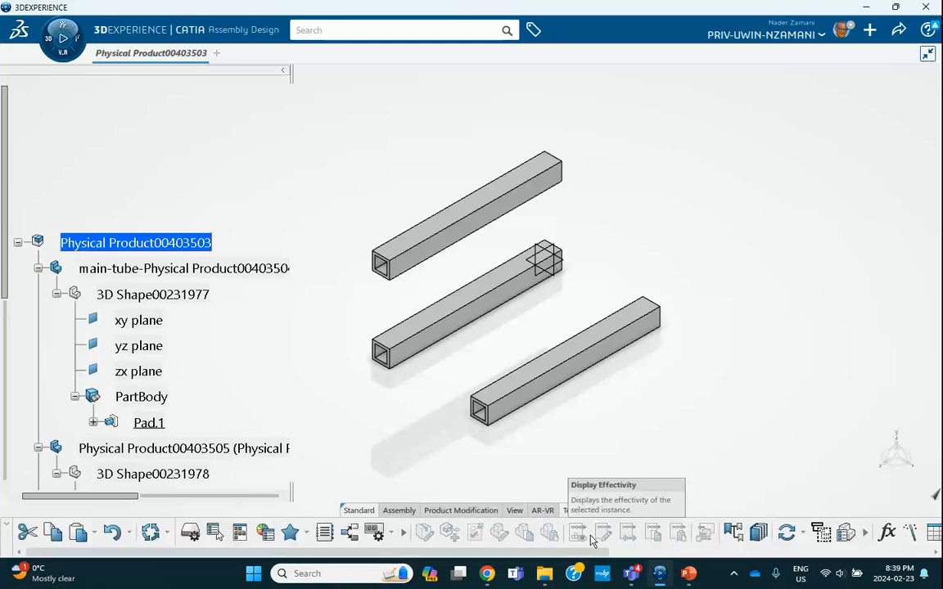
{"action": "left_click_drag", "start_coordinate": [498, 551], "coordinate": [878, 547]}
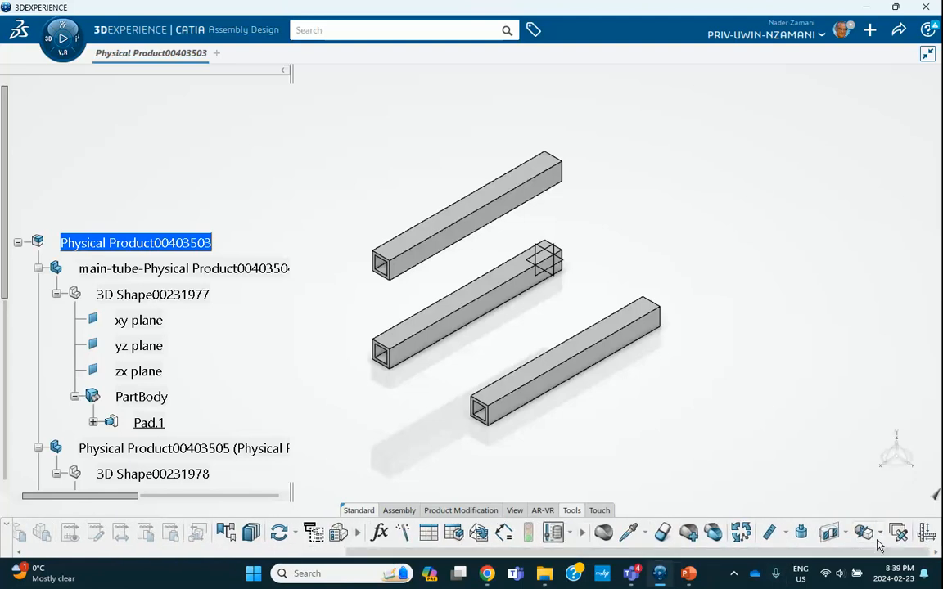
{"action": "left_click", "coordinate": [688, 533]}
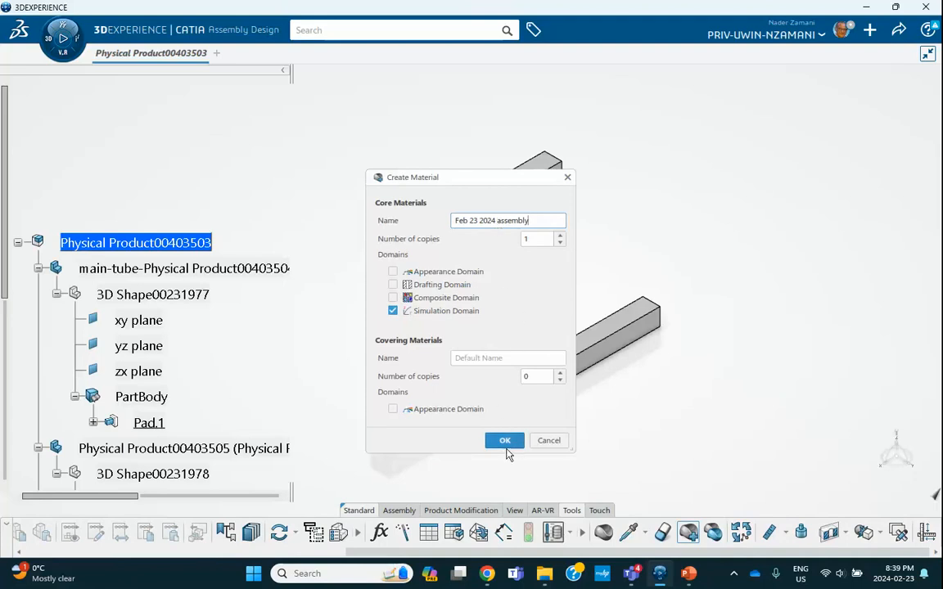
{"action": "left_click", "coordinate": [504, 441]}
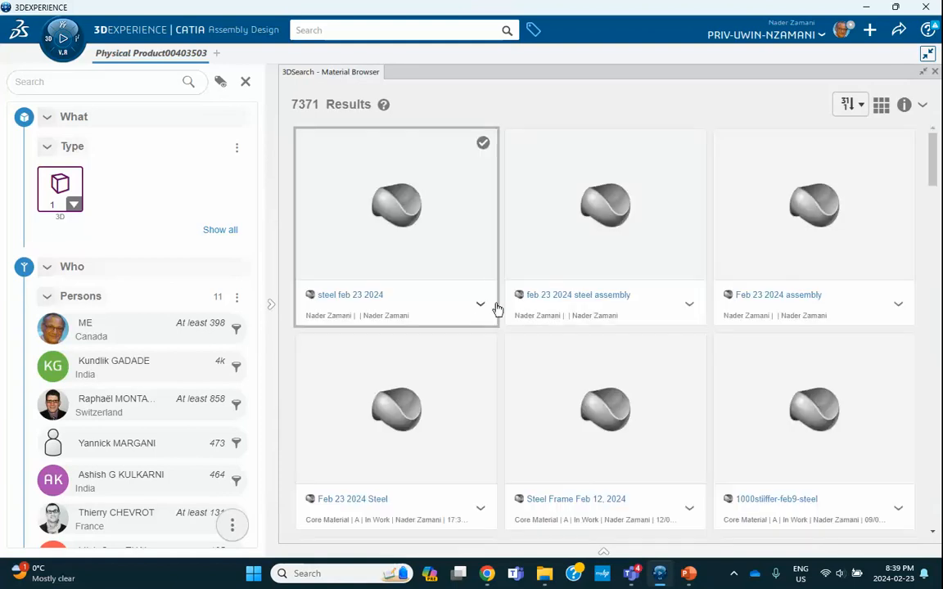
Choose the feb 23 2024 steel assembly core material for application and assign it to the main tube part.
{"action": "left_click", "coordinate": [481, 304]}
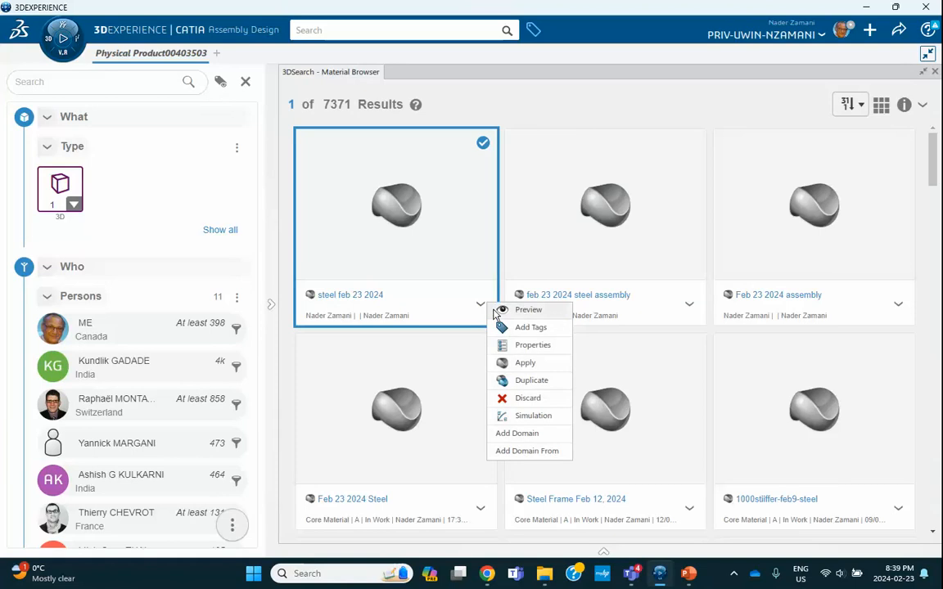
{"action": "left_click", "coordinate": [525, 365]}
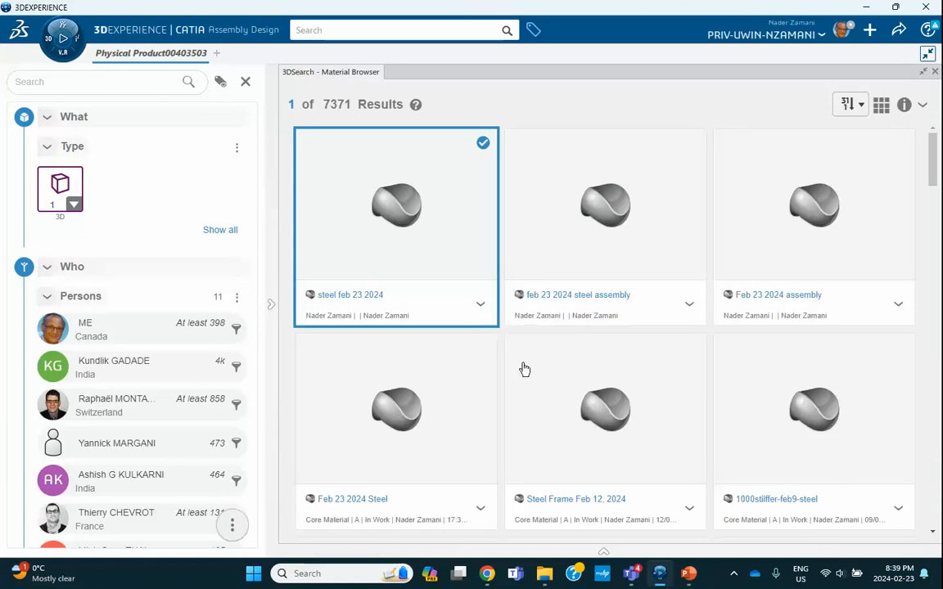
{"action": "left_click", "coordinate": [690, 305]}
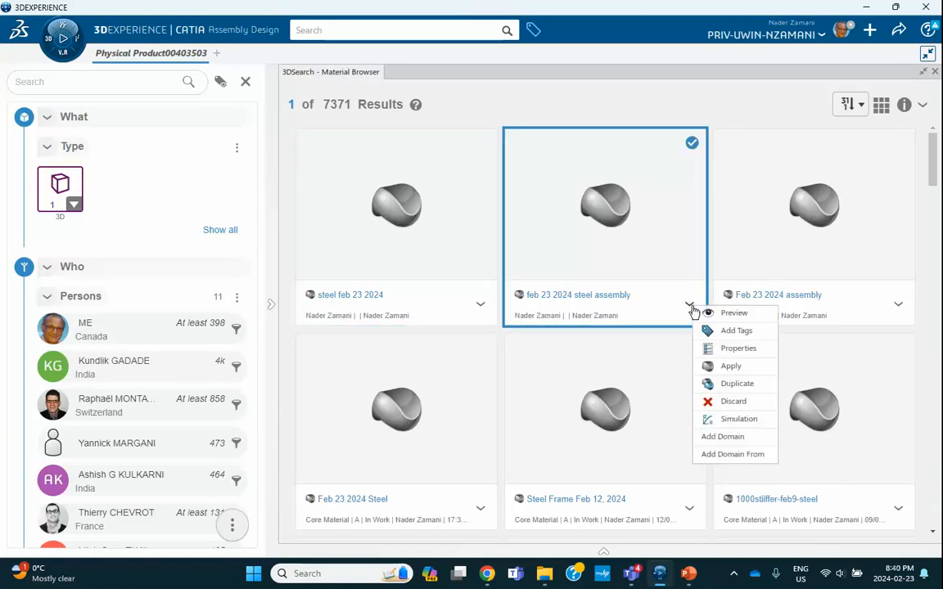
{"action": "left_click", "coordinate": [727, 368]}
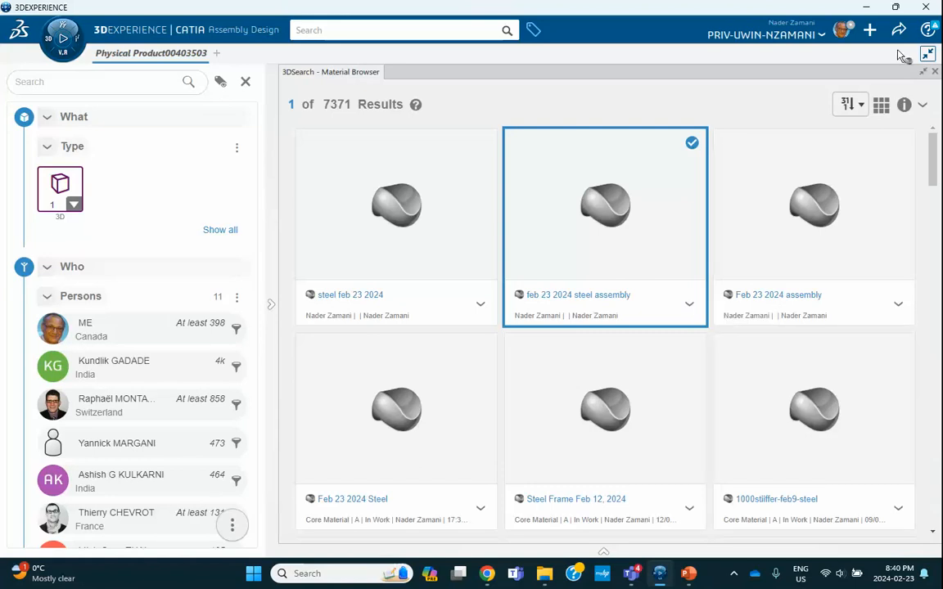
{"action": "left_click", "coordinate": [935, 73]}
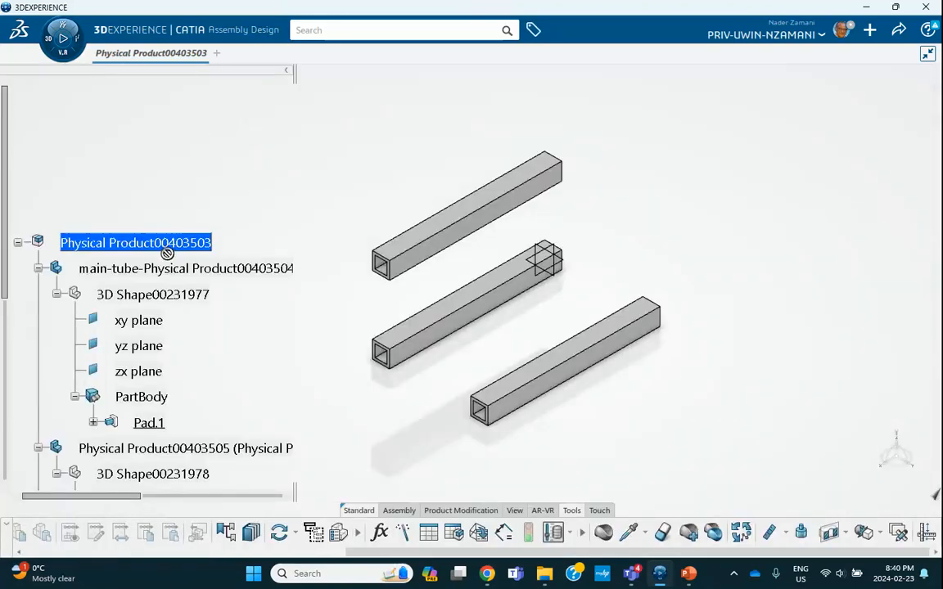
{"action": "scroll", "coordinate": [166, 245], "scroll_direction": "down", "scroll_amount": 2}
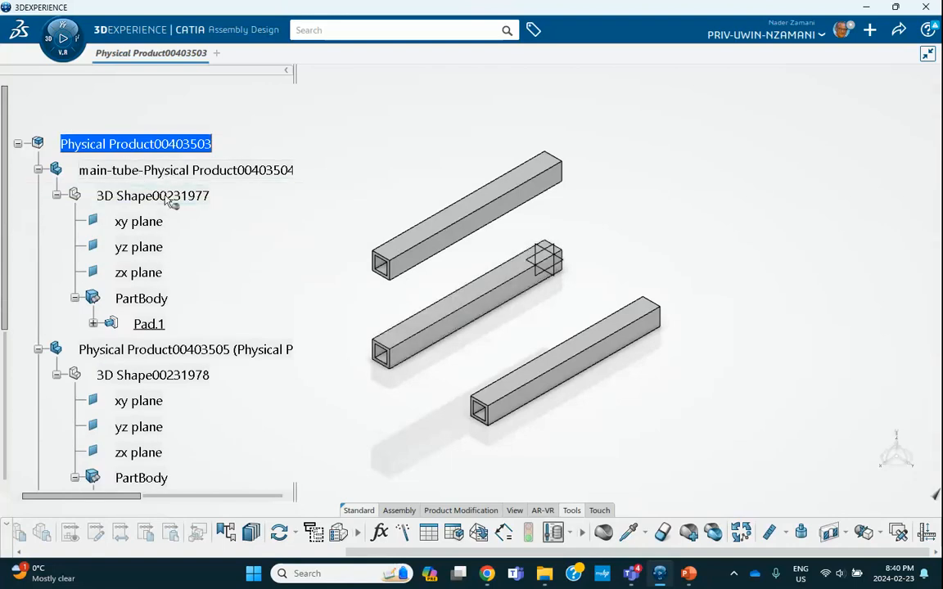
{"action": "left_click", "coordinate": [182, 176]}
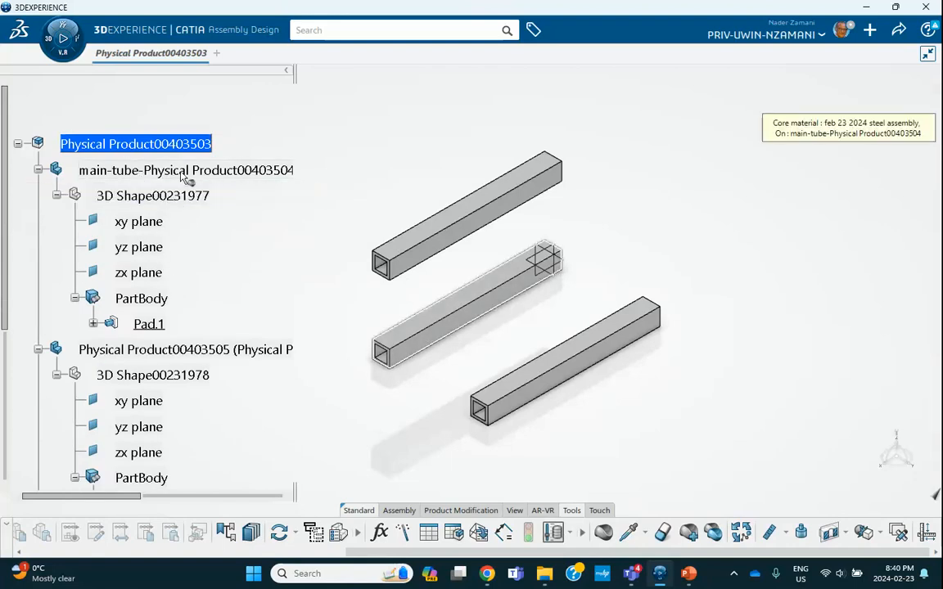
Apply the same steel assembly material to the second and third tube parts and confirm the assignments.
{"action": "scroll", "coordinate": [195, 194], "scroll_direction": "down", "scroll_amount": 2}
{"action": "scroll", "coordinate": [194, 196], "scroll_direction": "down", "scroll_amount": 2}
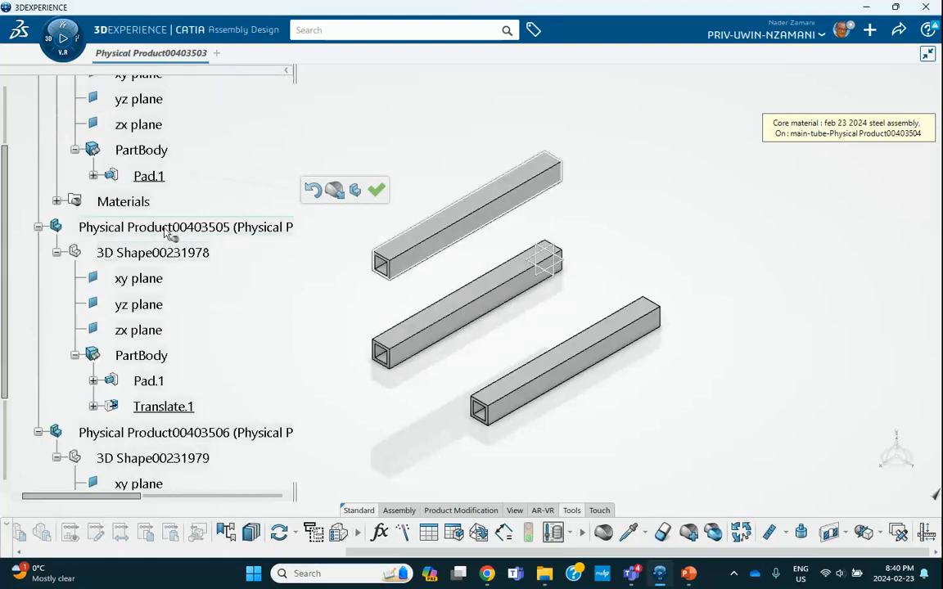
{"action": "left_click", "coordinate": [169, 229]}
{"action": "scroll", "coordinate": [180, 220], "scroll_direction": "down", "scroll_amount": 3}
{"action": "scroll", "coordinate": [180, 215], "scroll_direction": "down", "scroll_amount": 3}
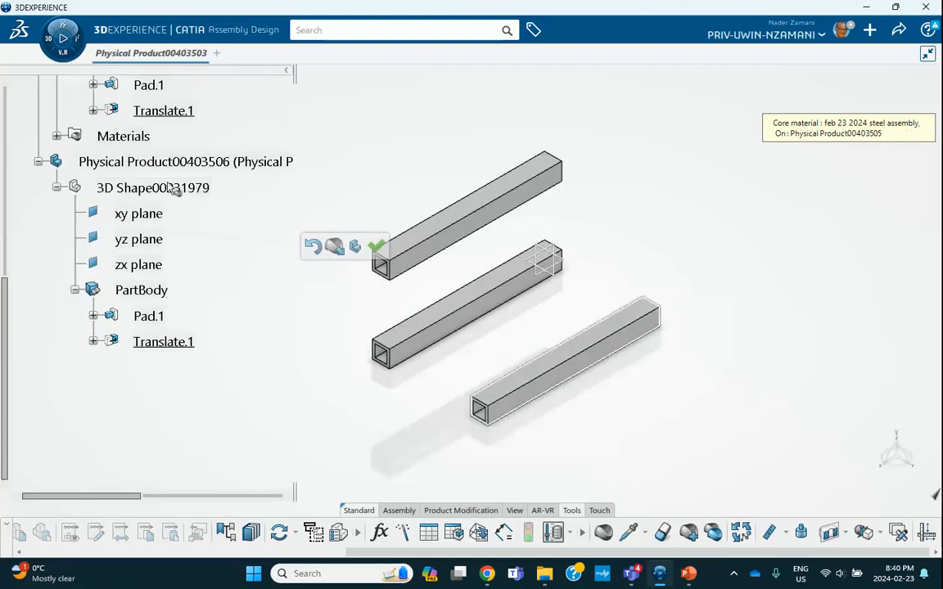
{"action": "left_click", "coordinate": [171, 168]}
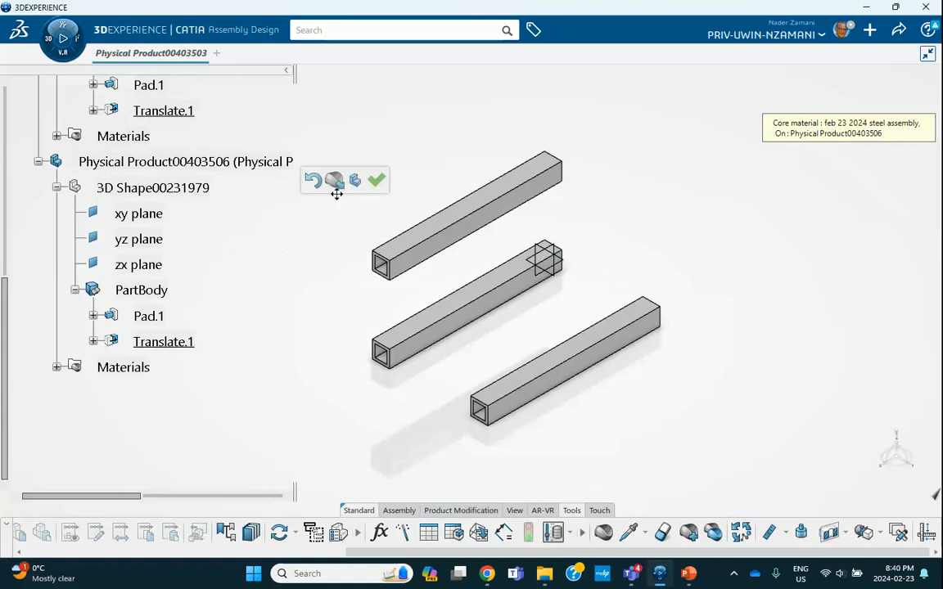
{"action": "left_click", "coordinate": [377, 180]}
Expand the main tube's materials and check the elastic properties in its material simulation domain.
{"action": "scroll", "coordinate": [196, 272], "scroll_direction": "up", "scroll_amount": 8}
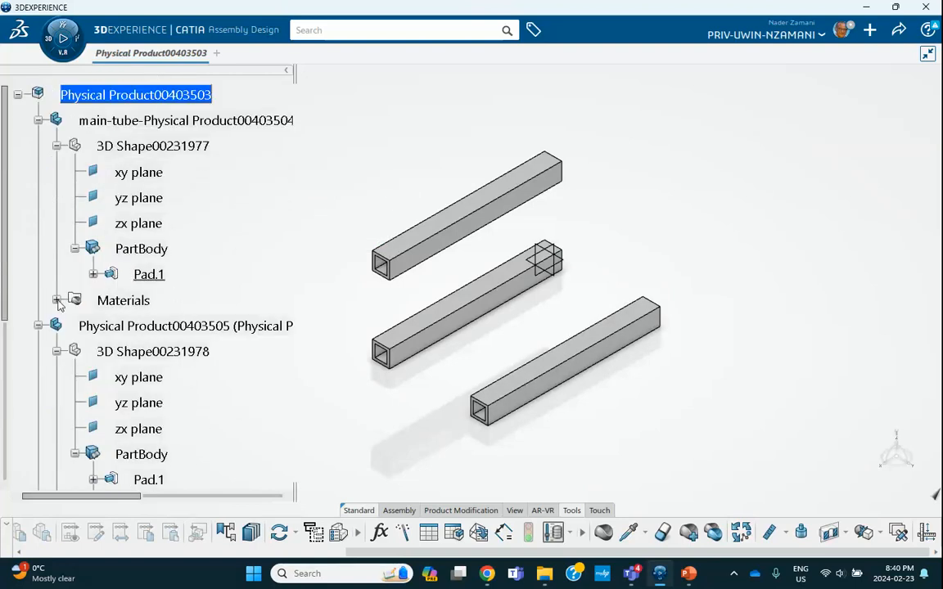
{"action": "left_click", "coordinate": [57, 301]}
{"action": "left_click", "coordinate": [74, 326]}
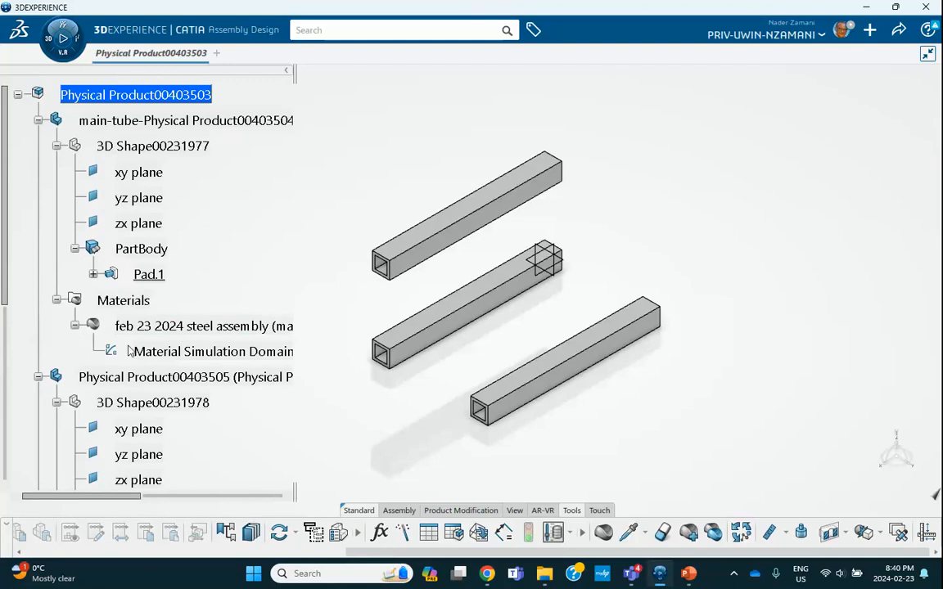
{"action": "left_click", "coordinate": [178, 353]}
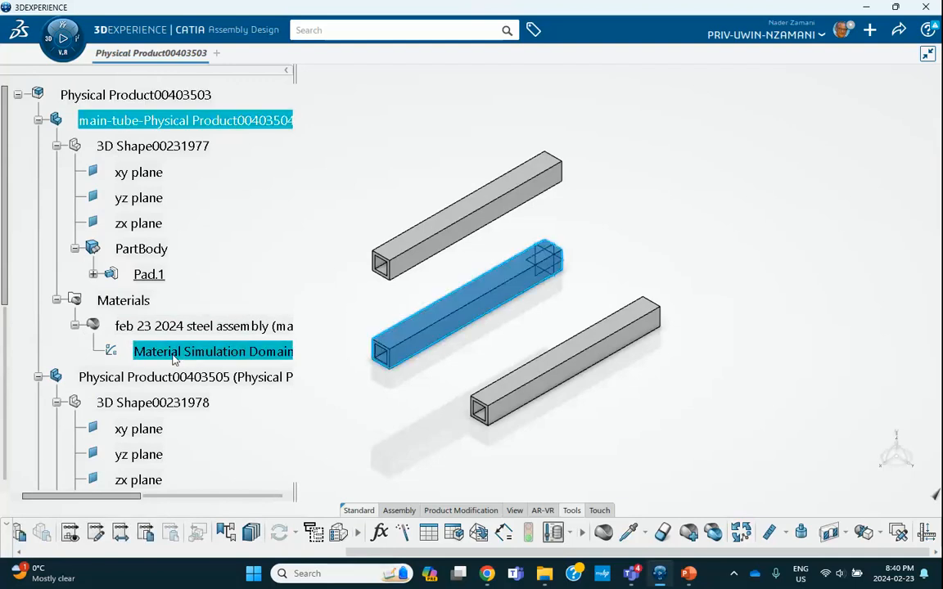
{"action": "double_click", "coordinate": [182, 354]}
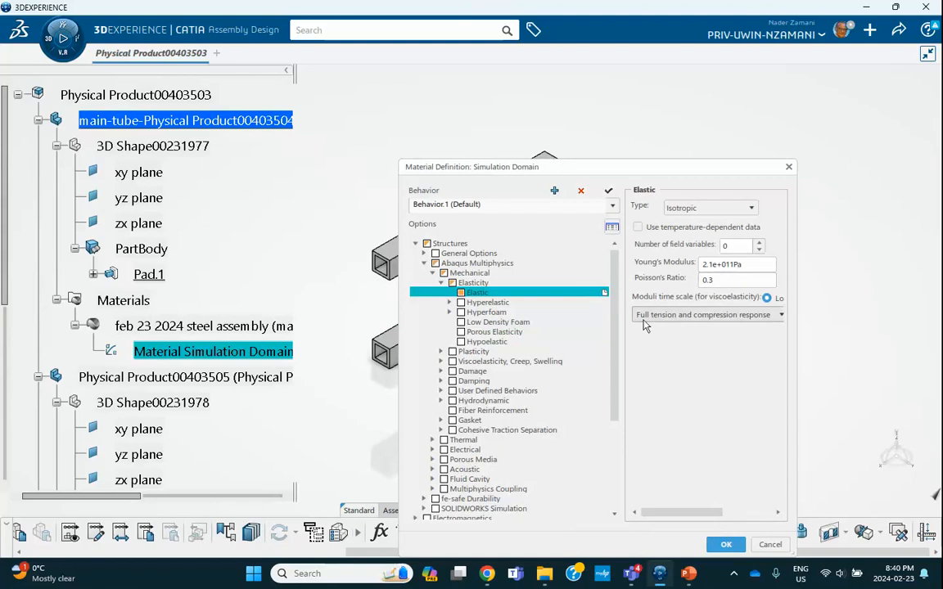
{"action": "left_click", "coordinate": [730, 548]}
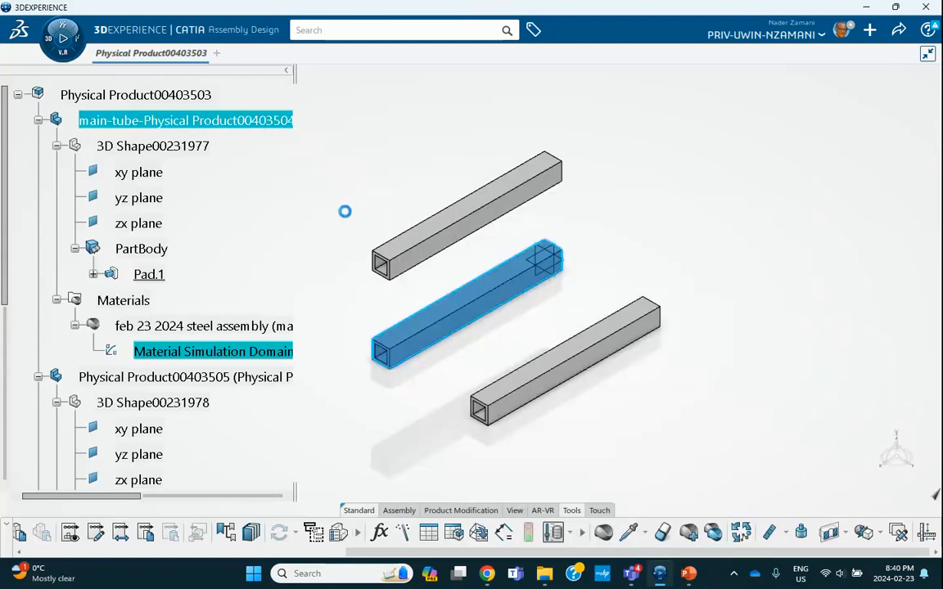
Expand the third tube's materials and check the elastic properties in its simulation domain.
{"action": "scroll", "coordinate": [261, 202], "scroll_direction": "down", "scroll_amount": 6}
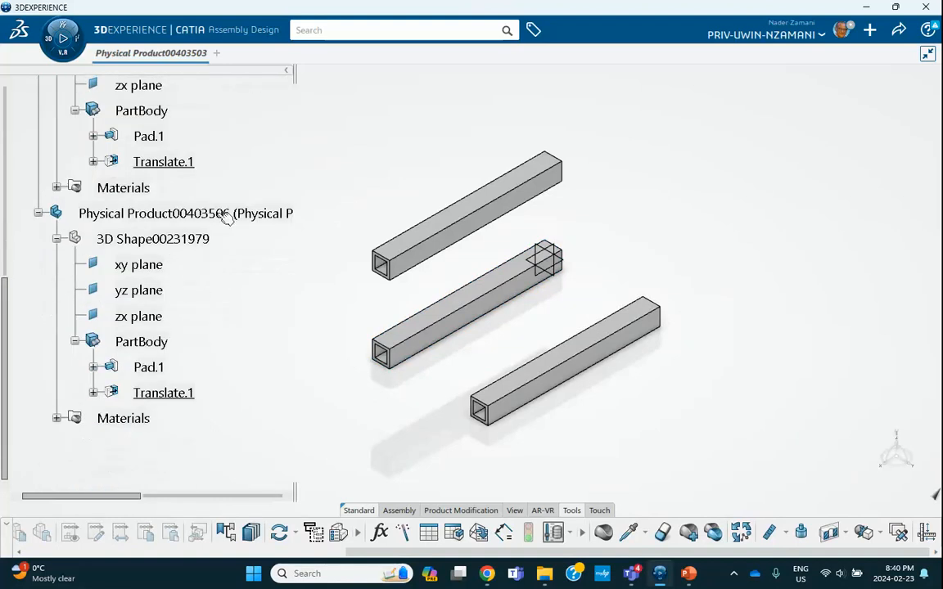
{"action": "left_click", "coordinate": [57, 419]}
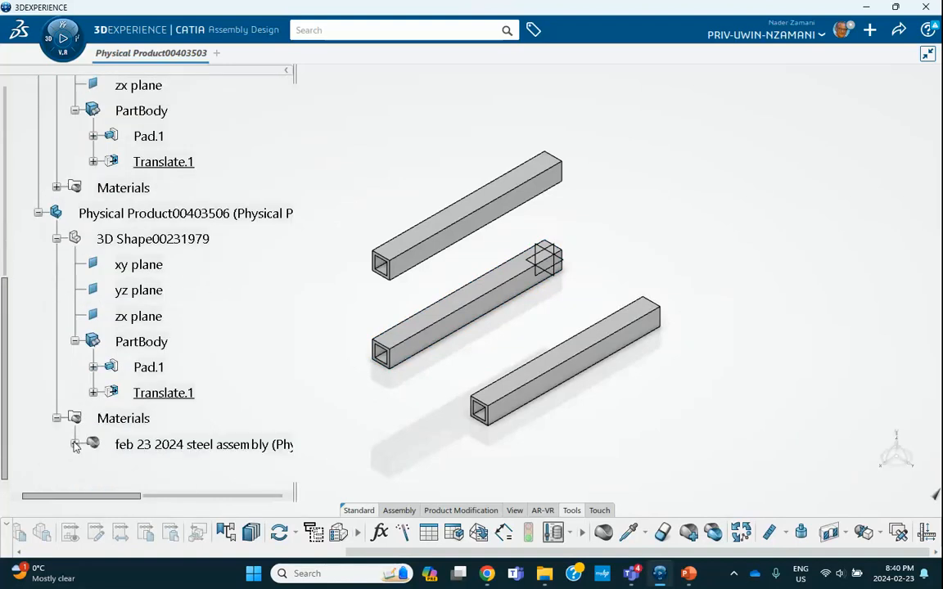
{"action": "left_click", "coordinate": [74, 445]}
{"action": "scroll", "coordinate": [164, 360], "scroll_direction": "down", "scroll_amount": 2}
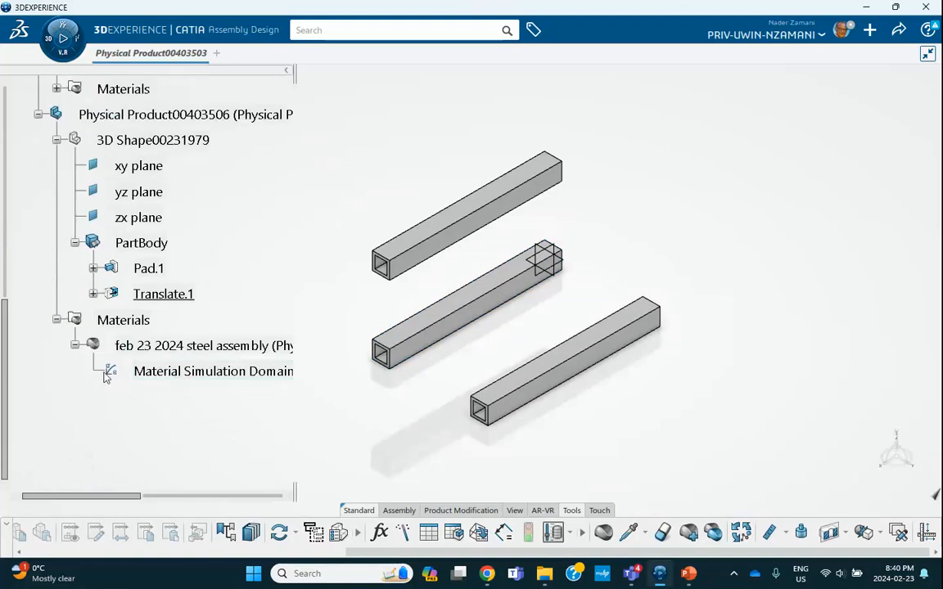
{"action": "left_click", "coordinate": [156, 373]}
{"action": "double_click", "coordinate": [156, 372]}
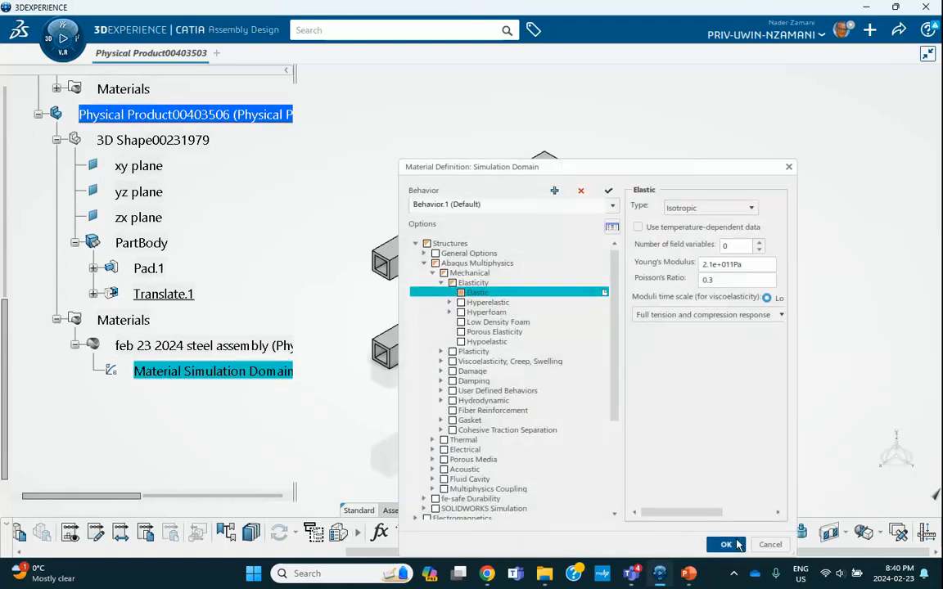
{"action": "left_click", "coordinate": [726, 544]}
Collapse the three tube parts in the specification tree so only their top-level entries are listed.
{"action": "scroll", "coordinate": [185, 228], "scroll_direction": "up", "scroll_amount": 6}
{"action": "scroll", "coordinate": [45, 135], "scroll_direction": "up", "scroll_amount": 5}
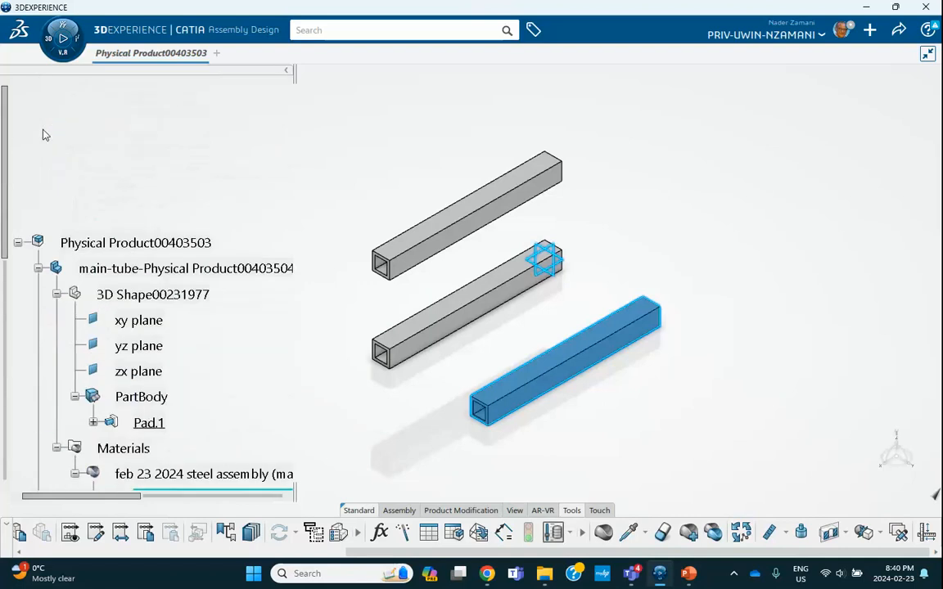
{"action": "left_click", "coordinate": [39, 268]}
{"action": "scroll", "coordinate": [35, 212], "scroll_direction": "down", "scroll_amount": 4}
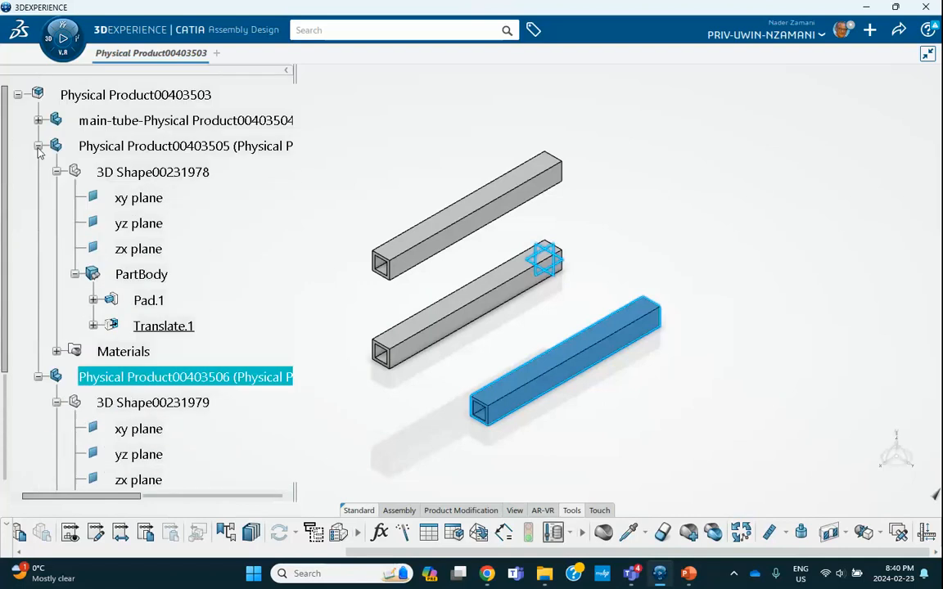
{"action": "left_click", "coordinate": [38, 144]}
{"action": "left_click", "coordinate": [45, 197]}
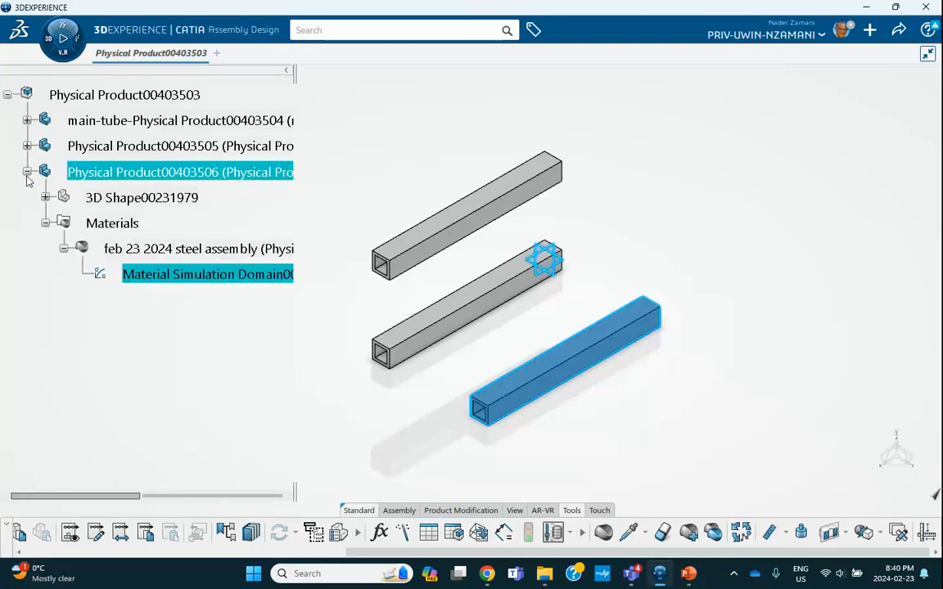
{"action": "left_click", "coordinate": [27, 171]}
{"action": "left_click", "coordinate": [87, 248]}
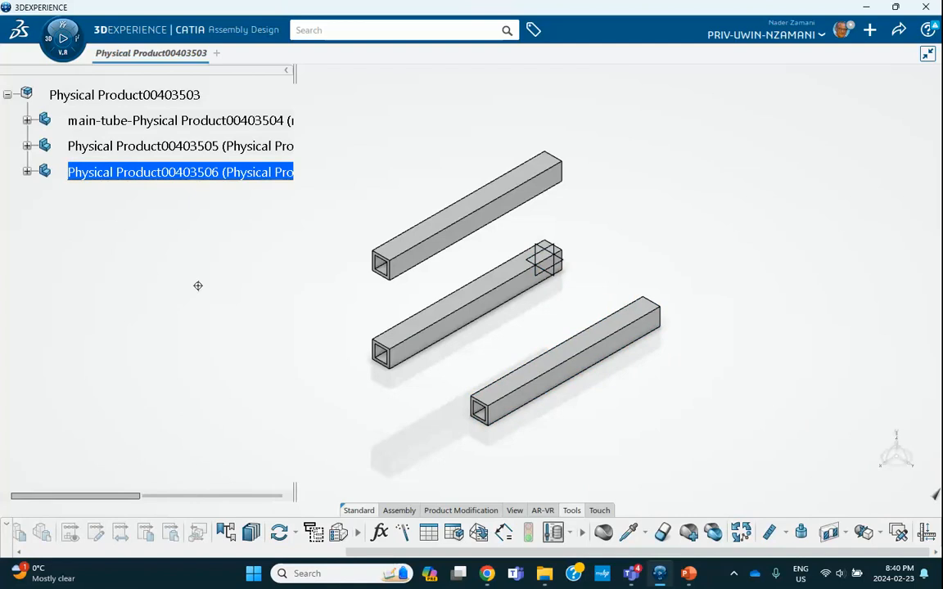
Anchor the main tube (the middle one) in the assembly with a Fix engineering connection.
{"action": "middle_click_drag", "start_coordinate": [198, 286], "coordinate": [198, 284]}
{"action": "scroll", "coordinate": [200, 206], "scroll_direction": "up", "scroll_amount": 3}
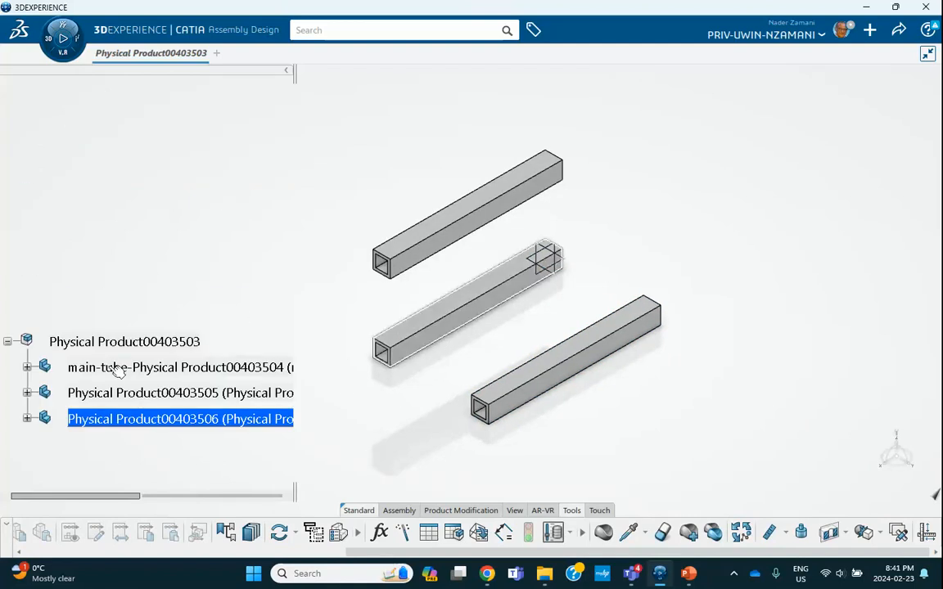
{"action": "left_click", "coordinate": [102, 342]}
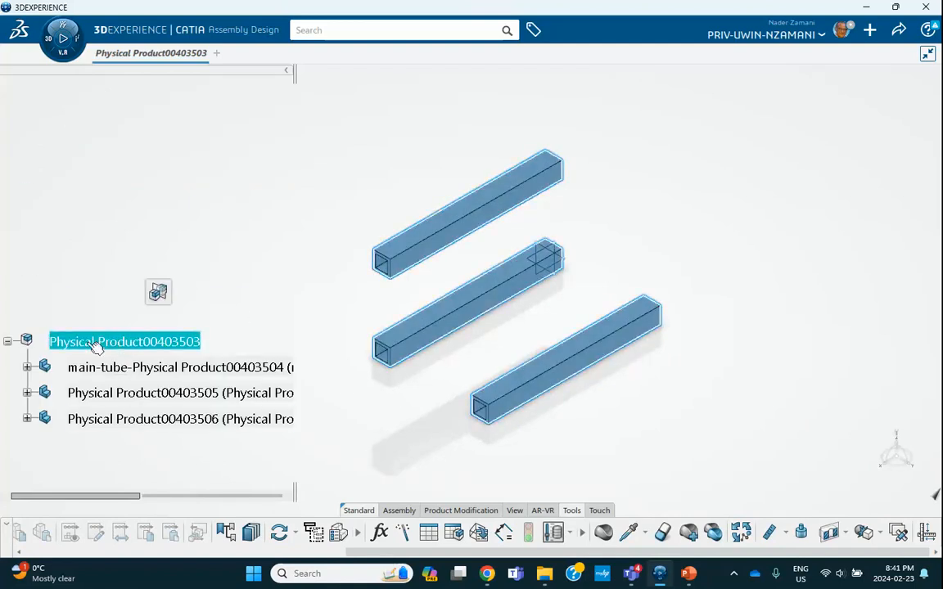
{"action": "scroll", "coordinate": [115, 198], "scroll_direction": "down", "scroll_amount": 2}
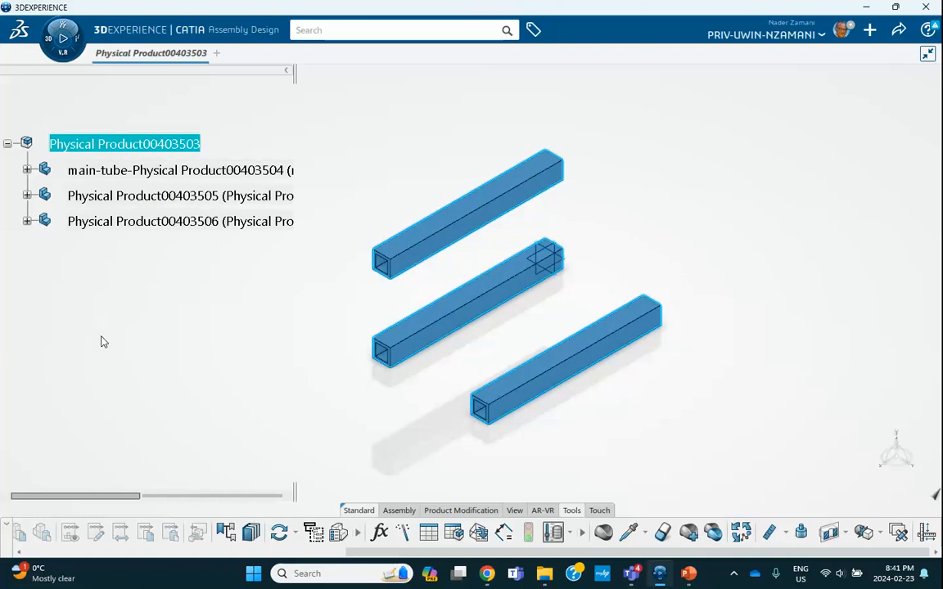
{"action": "left_click", "coordinate": [138, 343]}
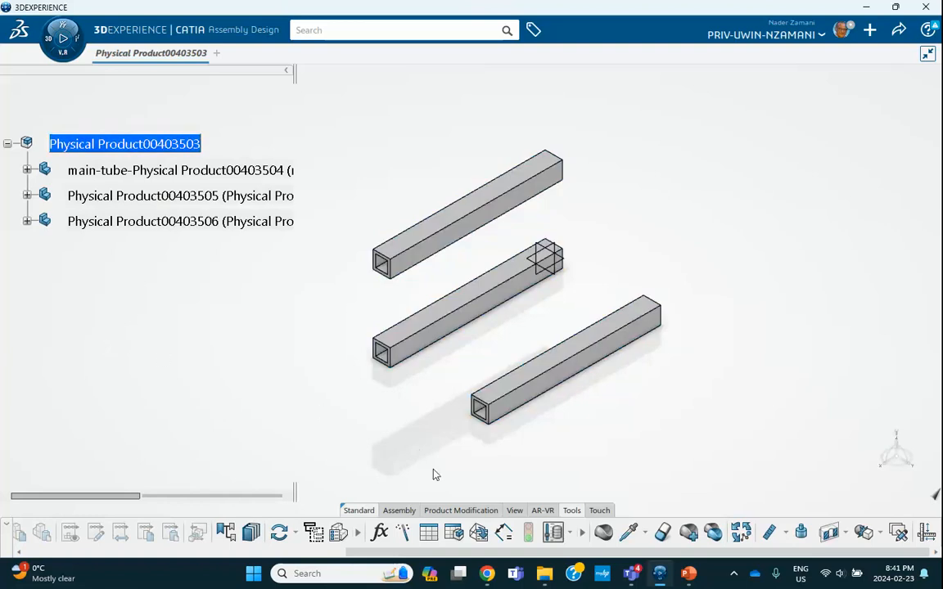
{"action": "left_click", "coordinate": [399, 510]}
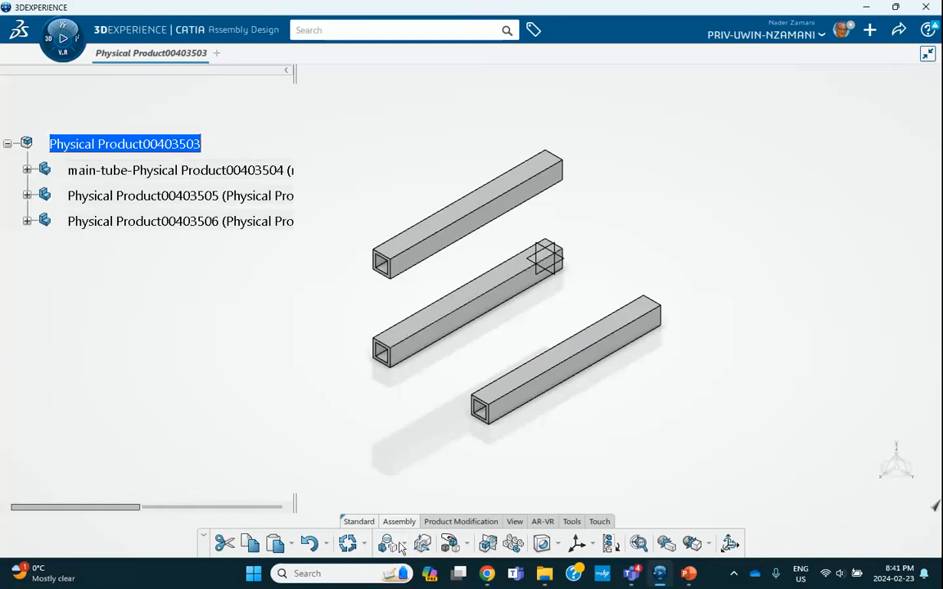
{"action": "left_click", "coordinate": [406, 546]}
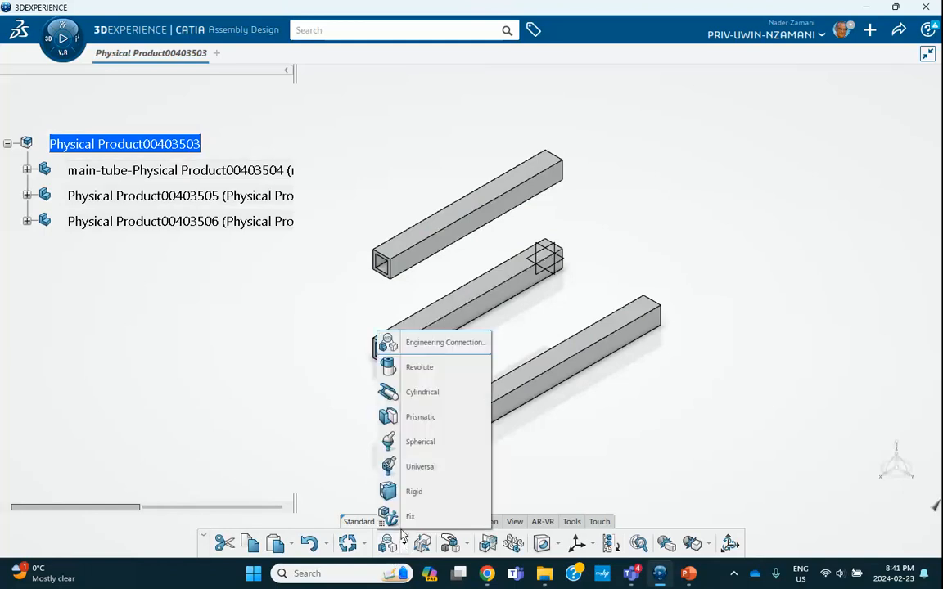
{"action": "left_click", "coordinate": [410, 515]}
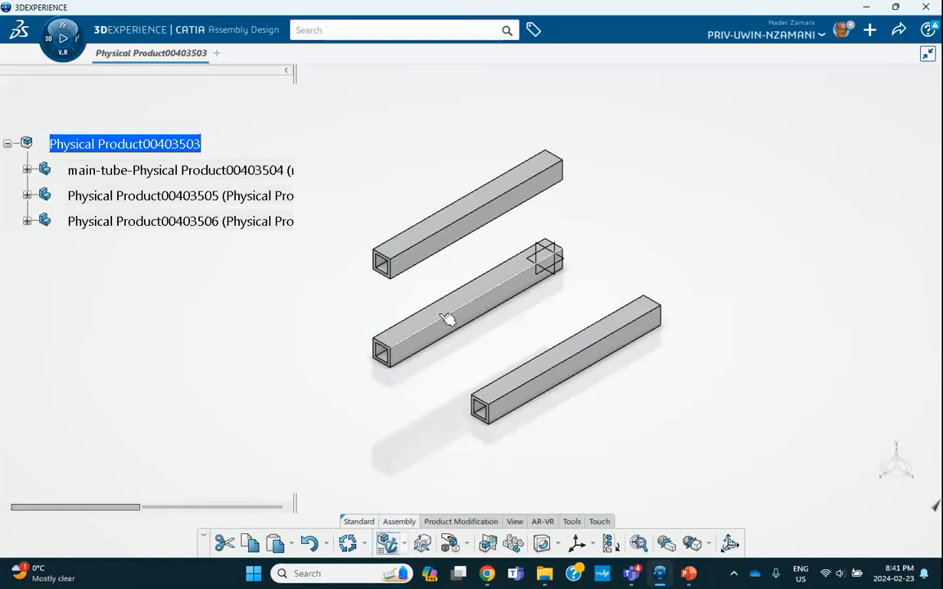
{"action": "left_click", "coordinate": [446, 319]}
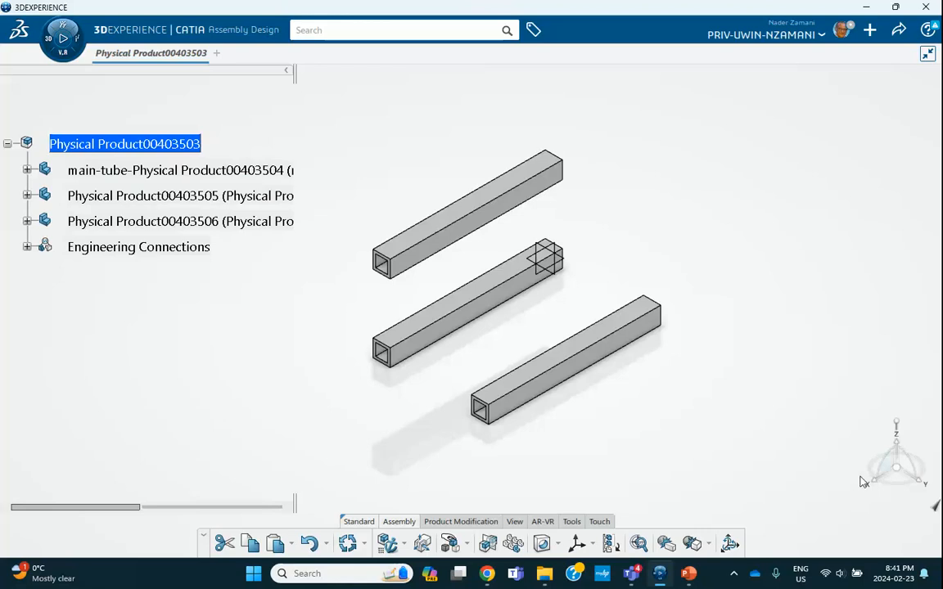
Translate the second tube (the uppermost one) along its length with Manipulate so it is staggered from the main tube.
{"action": "left_click", "coordinate": [451, 544]}
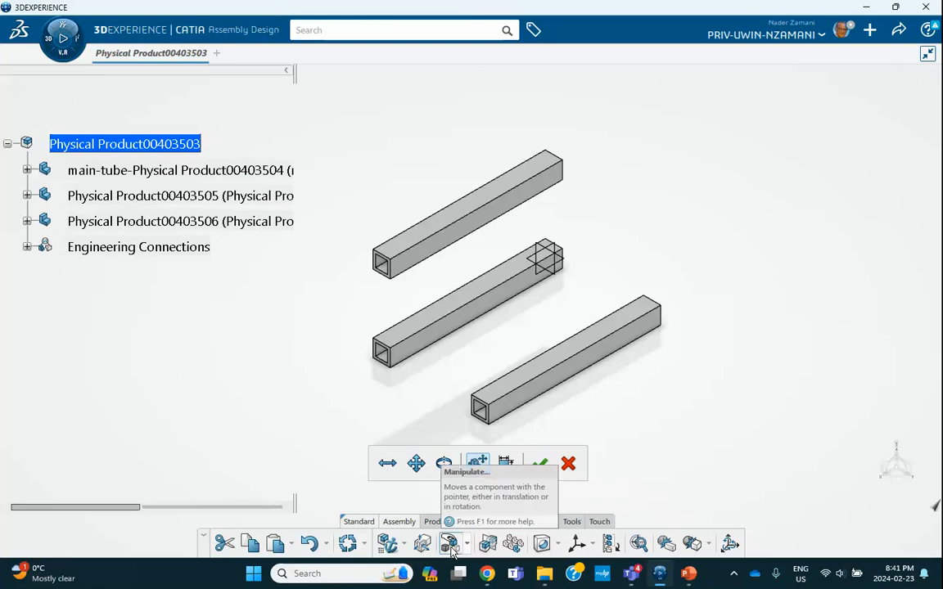
{"action": "left_click", "coordinate": [397, 466]}
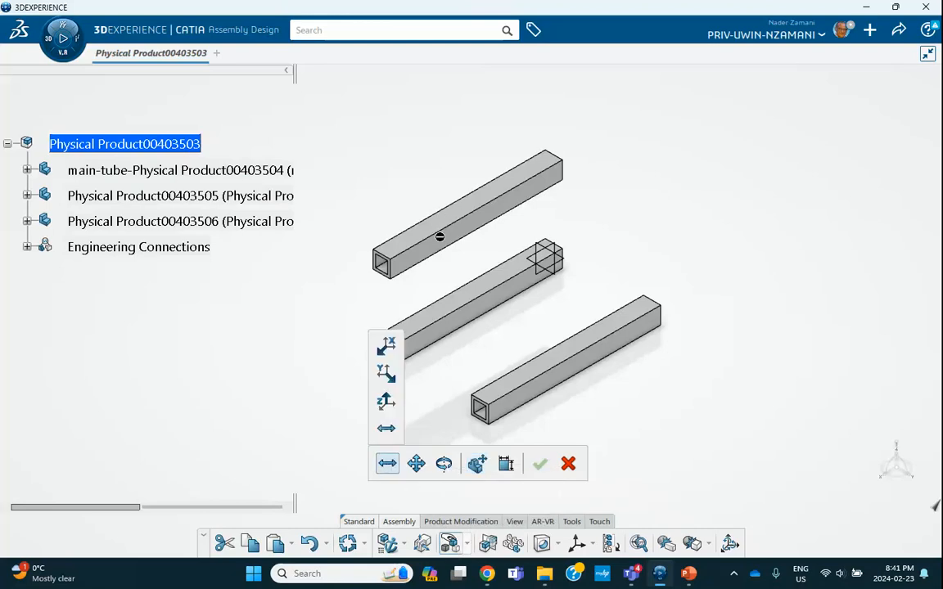
{"action": "left_click_drag", "start_coordinate": [458, 219], "coordinate": [528, 278]}
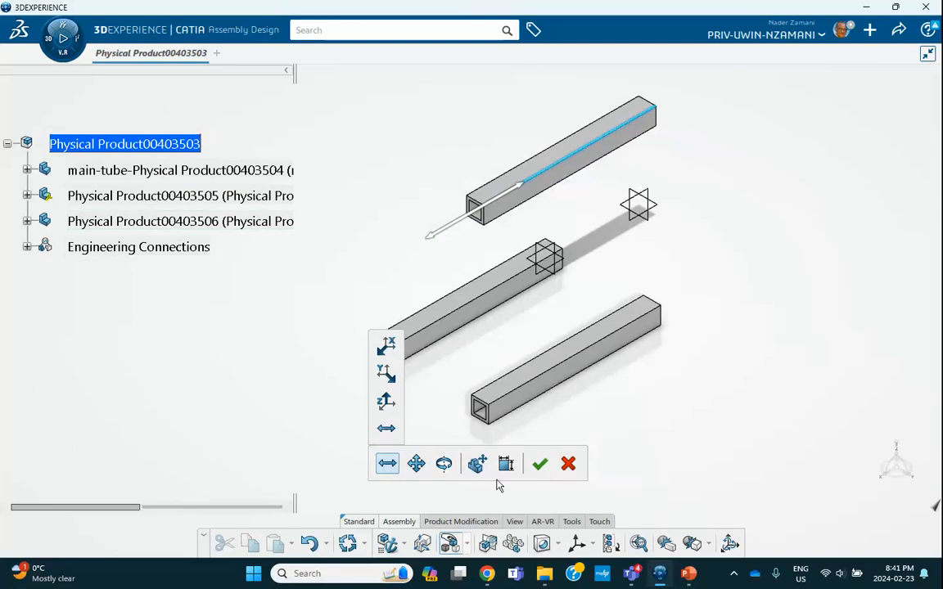
{"action": "left_click", "coordinate": [539, 465]}
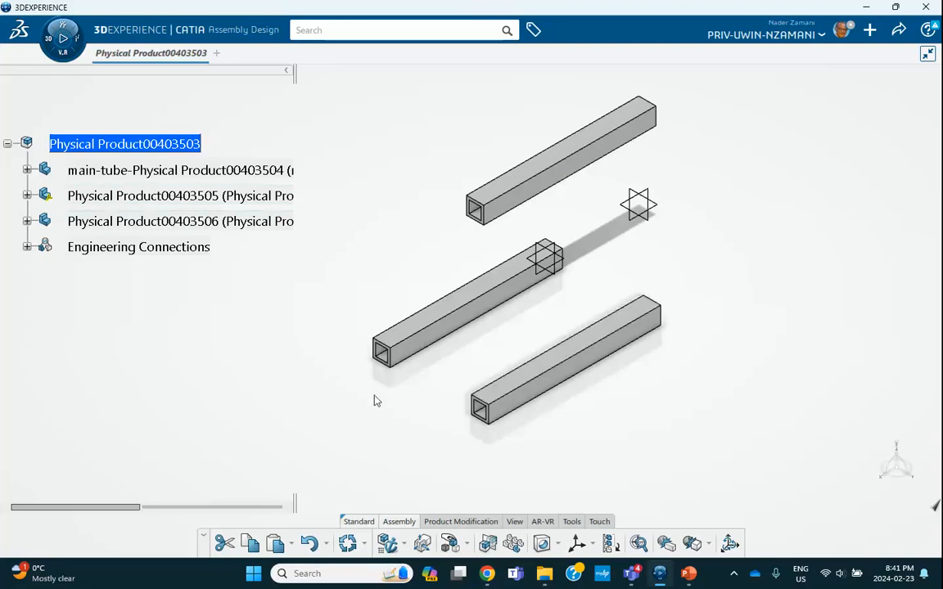
{"action": "middle_click_drag", "start_coordinate": [333, 435], "coordinate": [327, 442]}
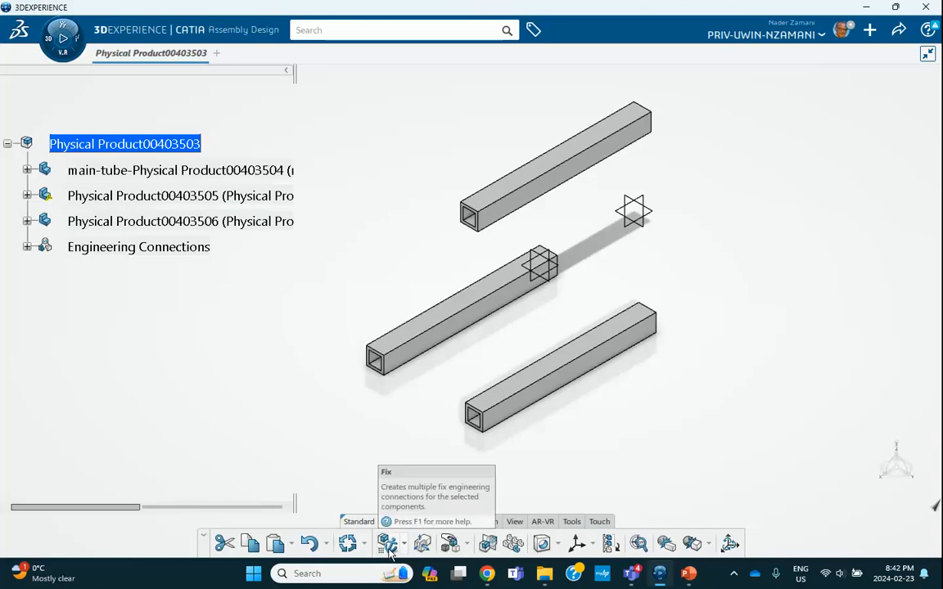
Start an engineering connection with a coincidence between the second tube's long lower edge and the main tube's long upper edge.
{"action": "left_click", "coordinate": [466, 544]}
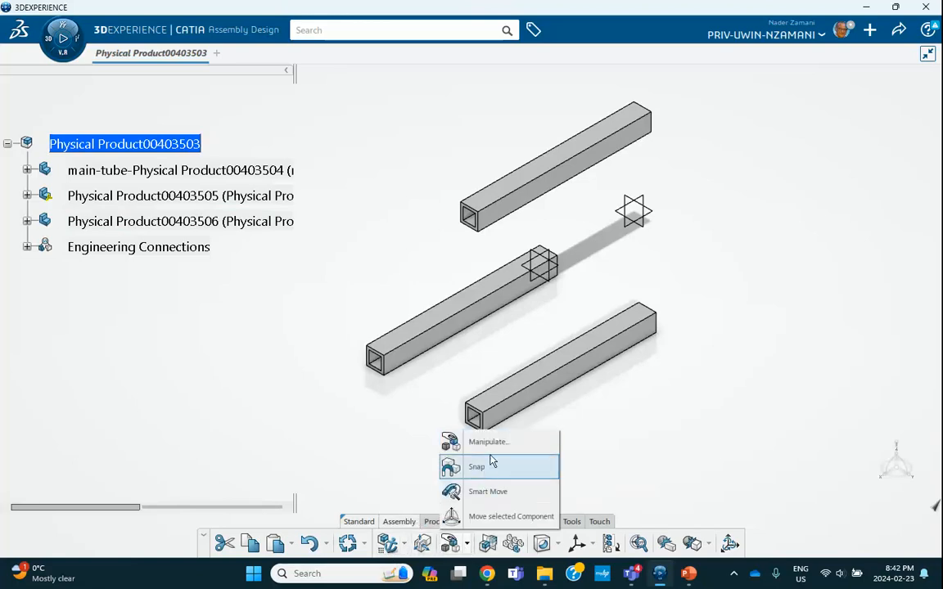
{"action": "left_click", "coordinate": [401, 546]}
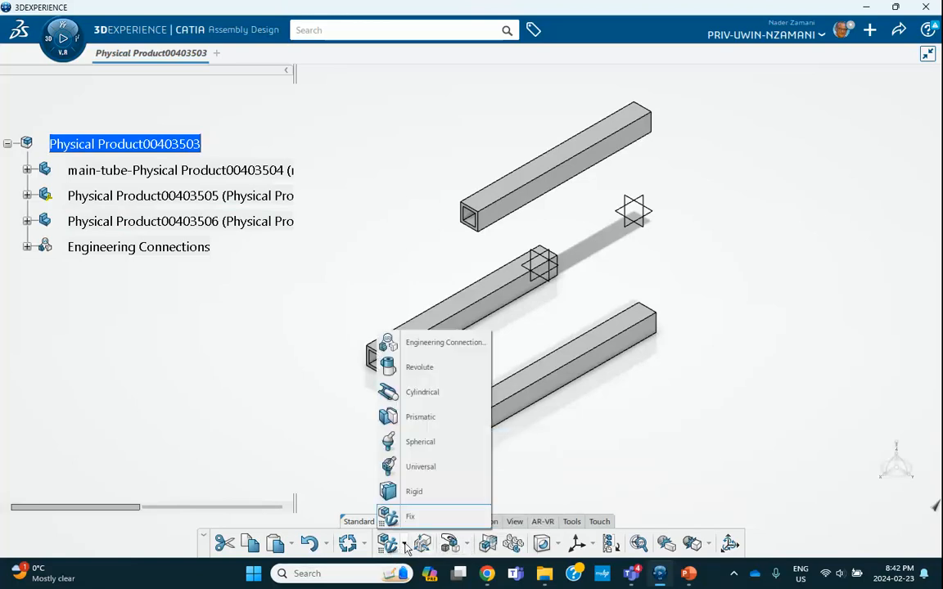
{"action": "left_click", "coordinate": [455, 340]}
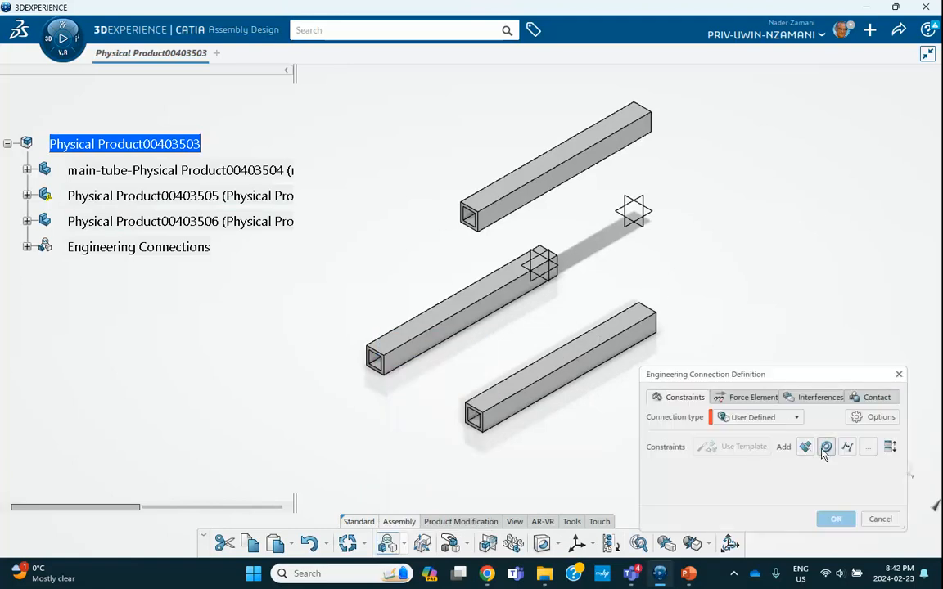
{"action": "left_click", "coordinate": [809, 442]}
{"action": "left_click", "coordinate": [546, 197]}
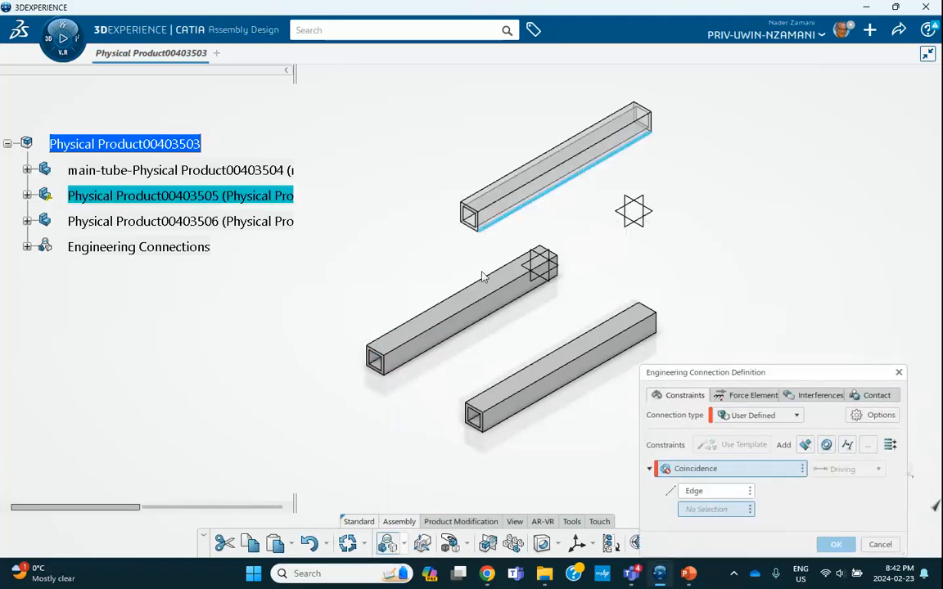
{"action": "left_click", "coordinate": [503, 298]}
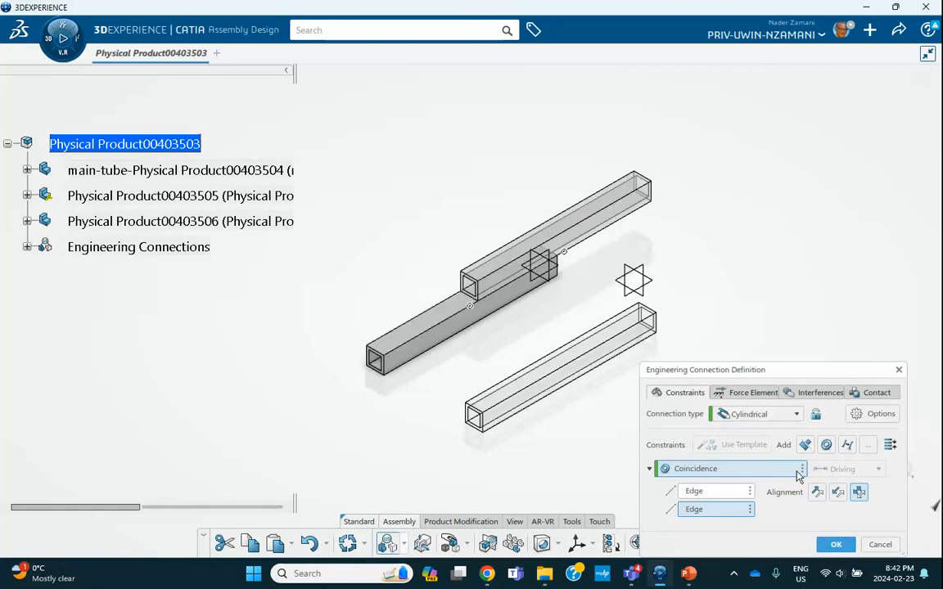
Add a driving 900 mm offset between the second tube's end face and the main tube's end edge, and confirm the connection.
{"action": "left_click", "coordinate": [847, 447]}
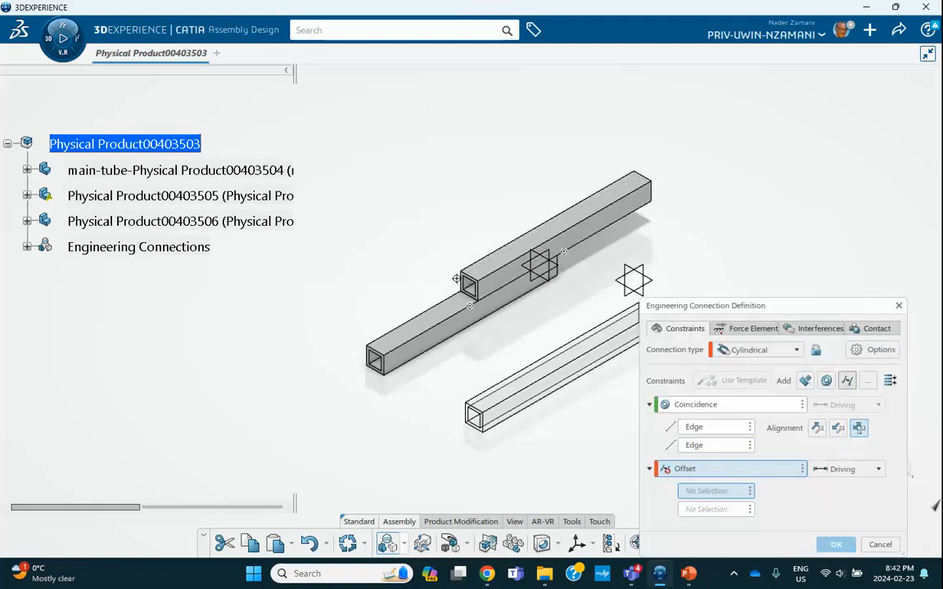
{"action": "scroll", "coordinate": [456, 278], "scroll_direction": "up", "scroll_amount": 5}
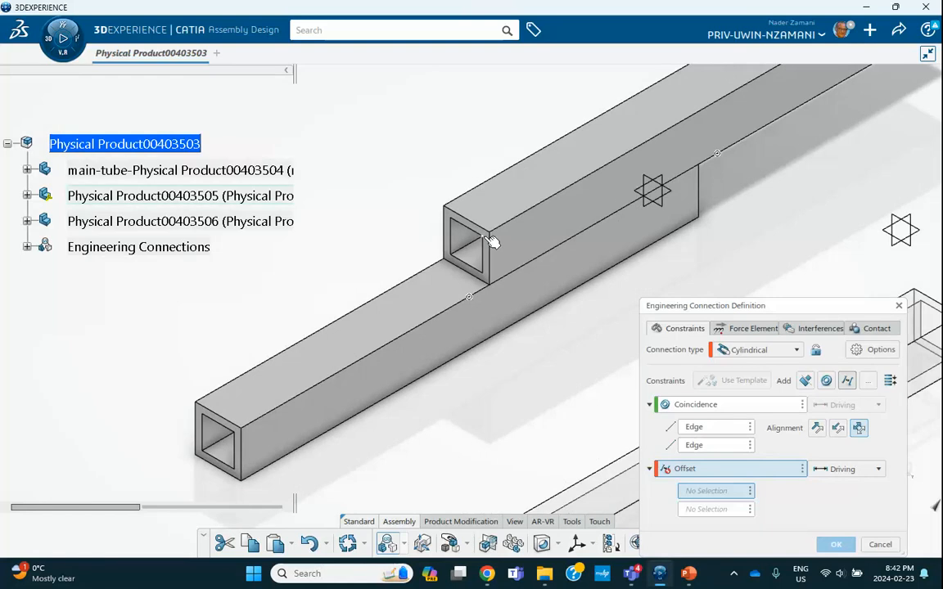
{"action": "left_click", "coordinate": [493, 245]}
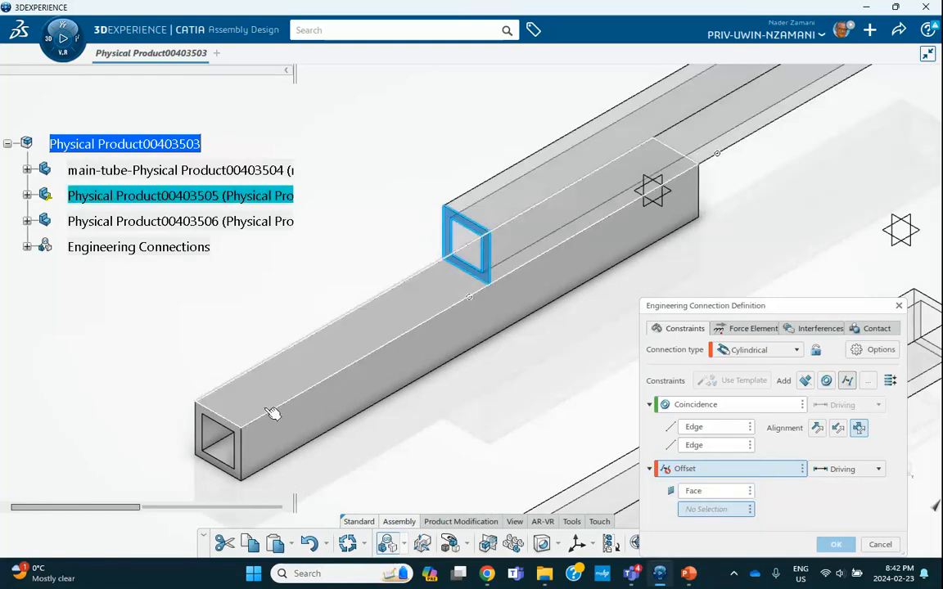
{"action": "left_click", "coordinate": [244, 448]}
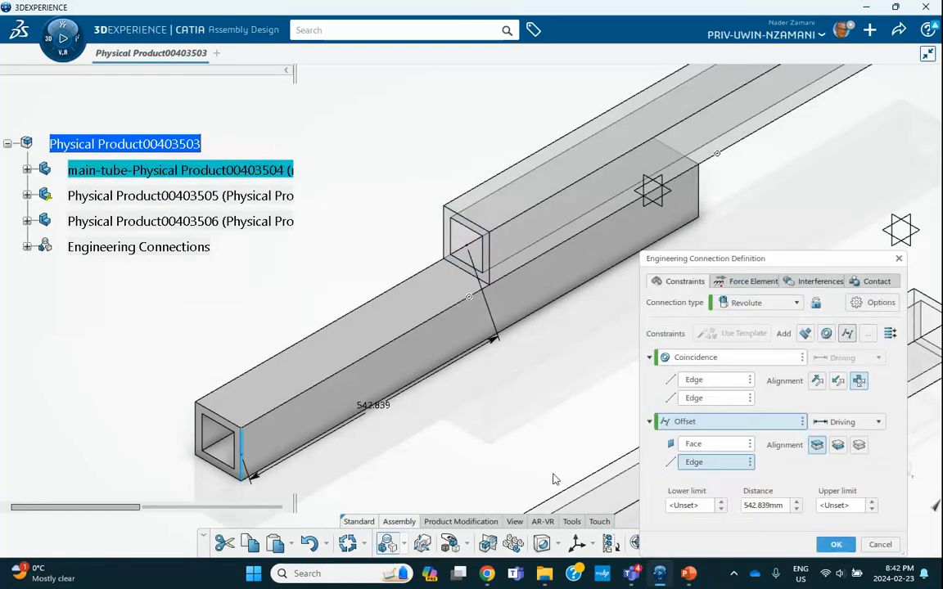
{"action": "left_click", "coordinate": [788, 505]}
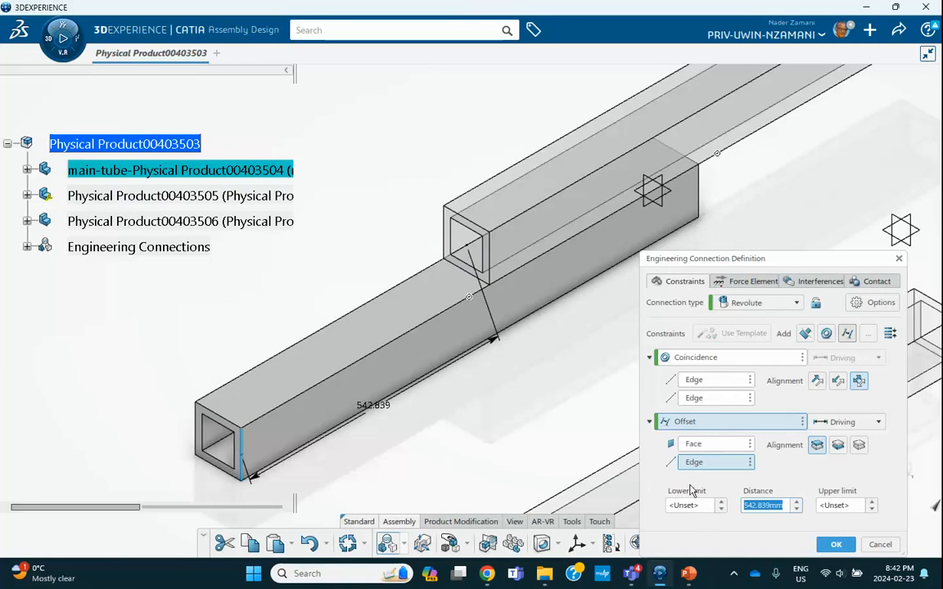
{"action": "type", "text": "1"}
{"action": "type", "text": "00"}
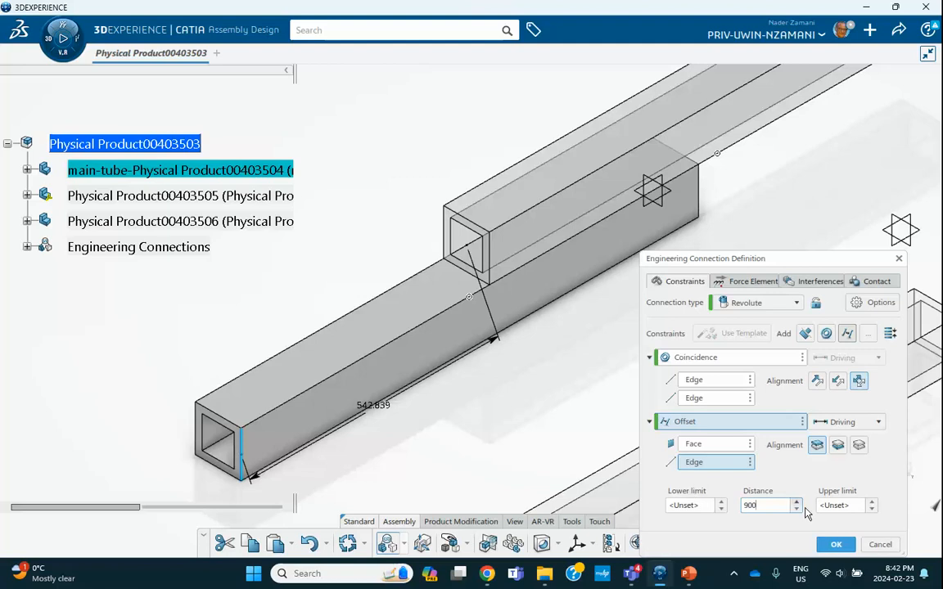
{"action": "key", "text": "Return"}
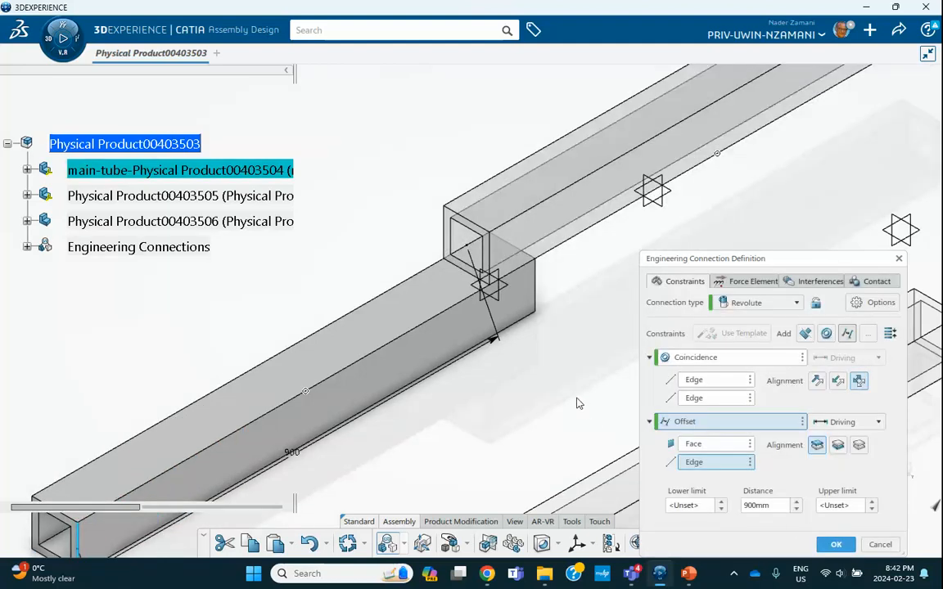
{"action": "middle_click_drag", "start_coordinate": [565, 383], "coordinate": [572, 483]}
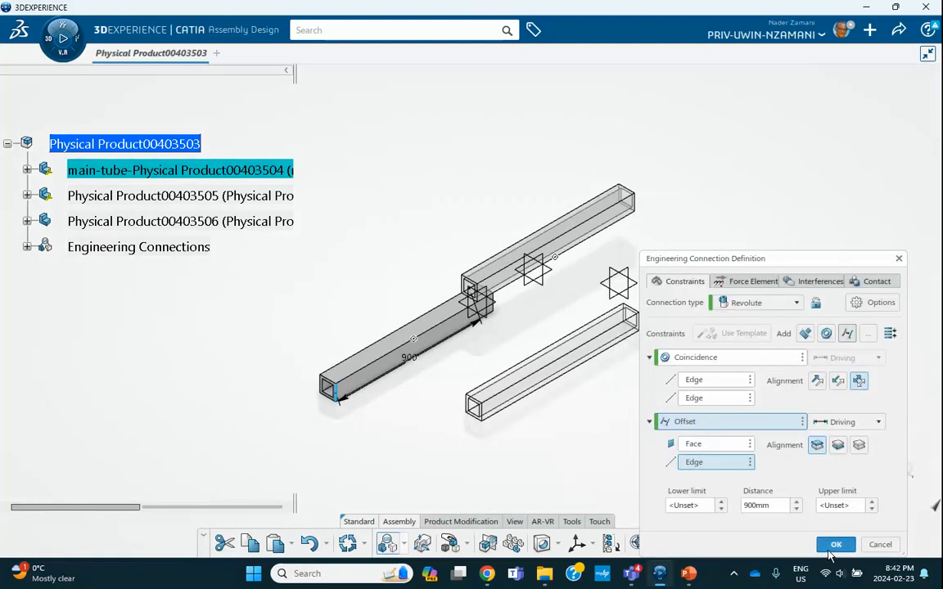
{"action": "left_click", "coordinate": [828, 544]}
{"action": "left_click", "coordinate": [505, 330]}
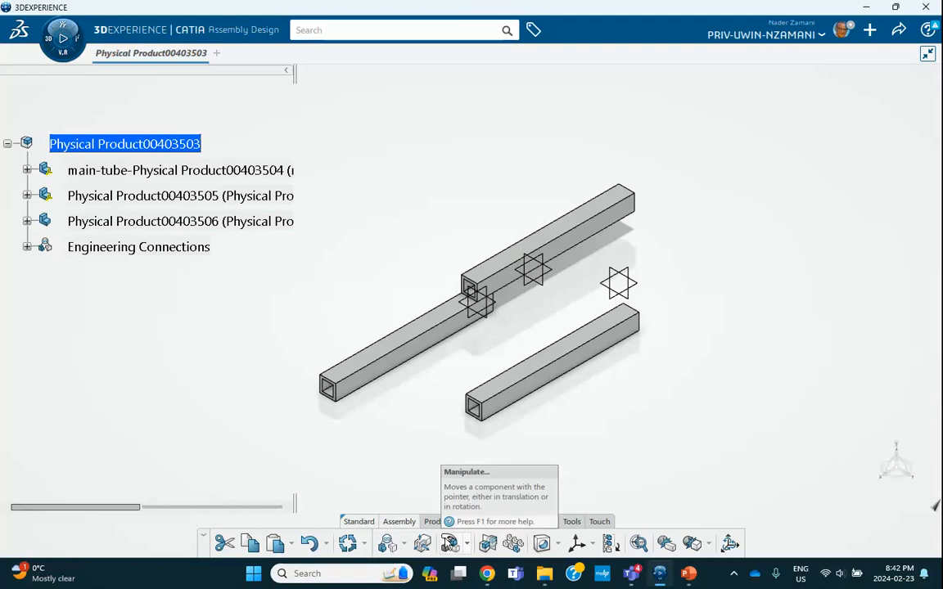
Rotate the third tube with Manipulate until it stands upright, perpendicular to the other two tubes.
{"action": "left_click", "coordinate": [449, 543]}
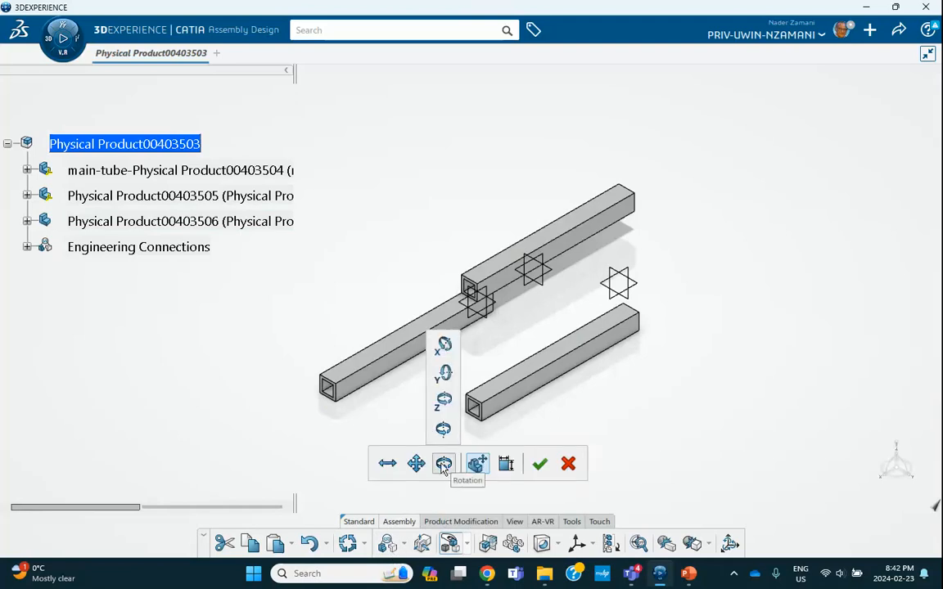
{"action": "left_click", "coordinate": [443, 466]}
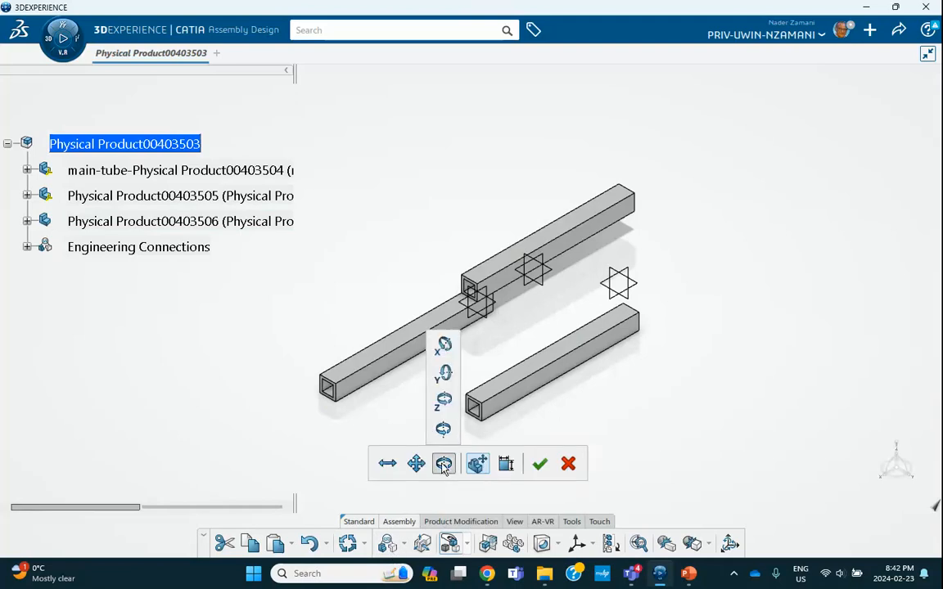
{"action": "left_click", "coordinate": [635, 311]}
{"action": "left_click_drag", "start_coordinate": [557, 362], "coordinate": [612, 207]}
{"action": "left_click", "coordinate": [539, 465]}
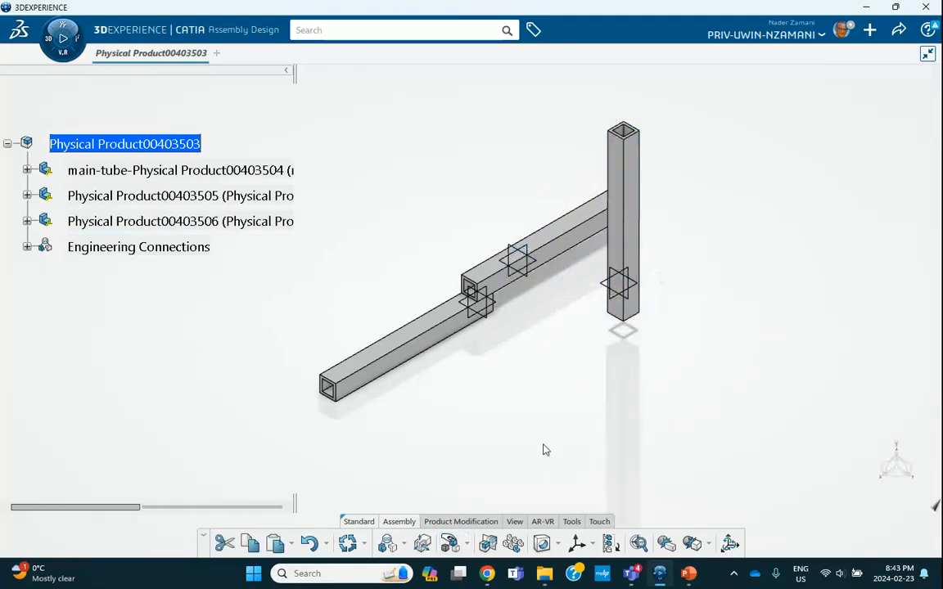
Create an engineering connection with a coincidence between the upright tube's bottom edge and the second tube's long upper edge, declining the contact-check specification.
{"action": "middle_click_drag", "start_coordinate": [598, 397], "coordinate": [412, 395]}
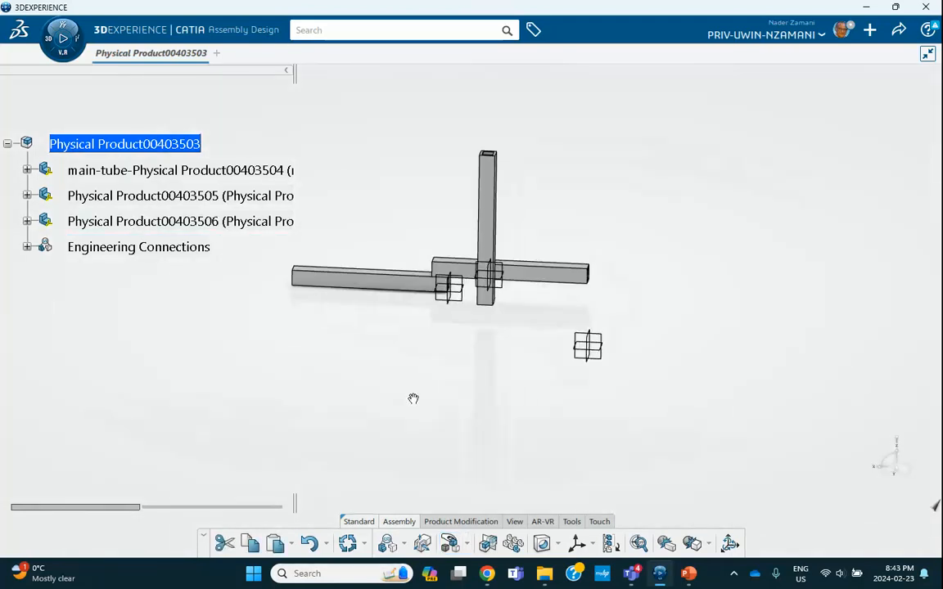
{"action": "left_click", "coordinate": [403, 544]}
{"action": "left_click", "coordinate": [438, 347]}
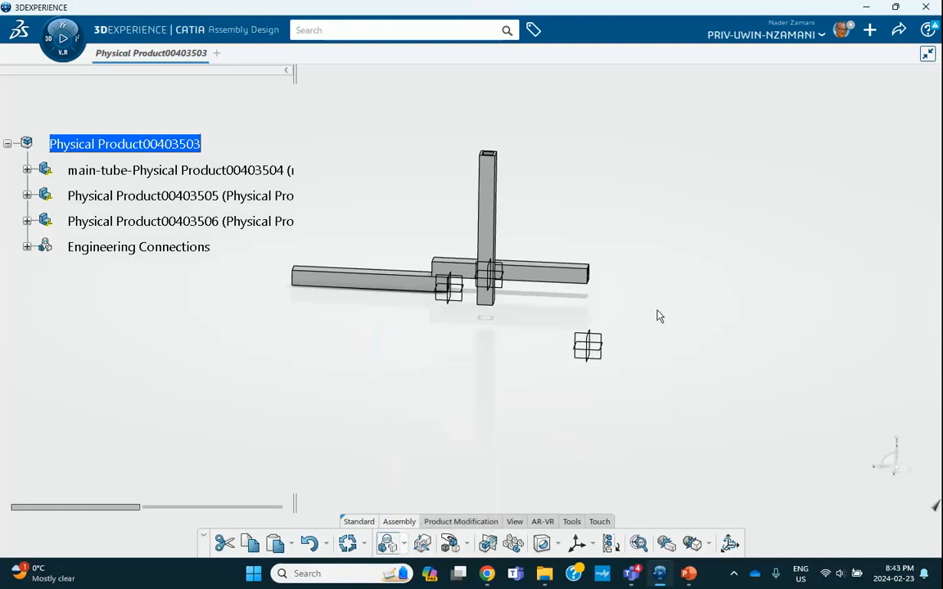
{"action": "left_click", "coordinate": [826, 446]}
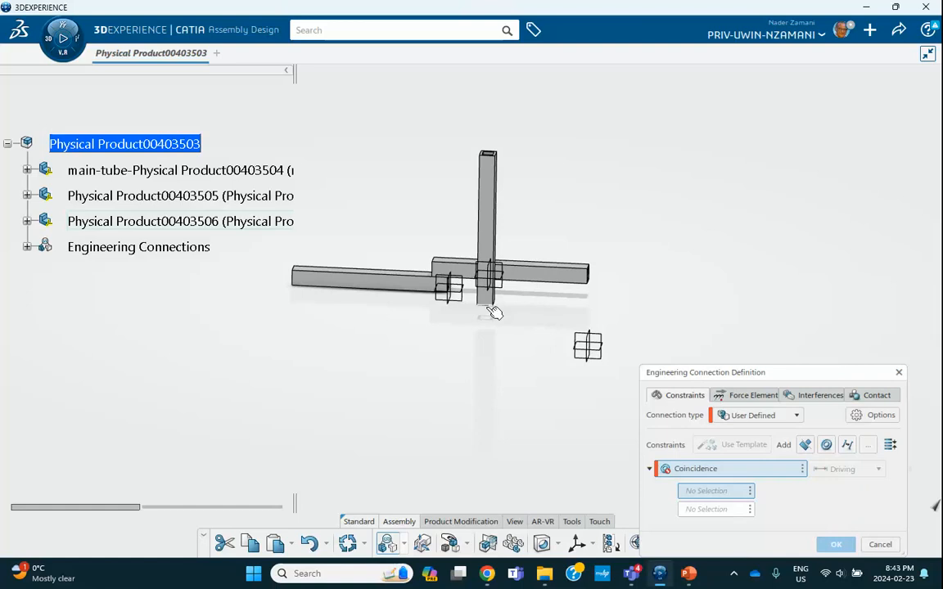
{"action": "left_click", "coordinate": [486, 303]}
{"action": "left_click", "coordinate": [556, 273]}
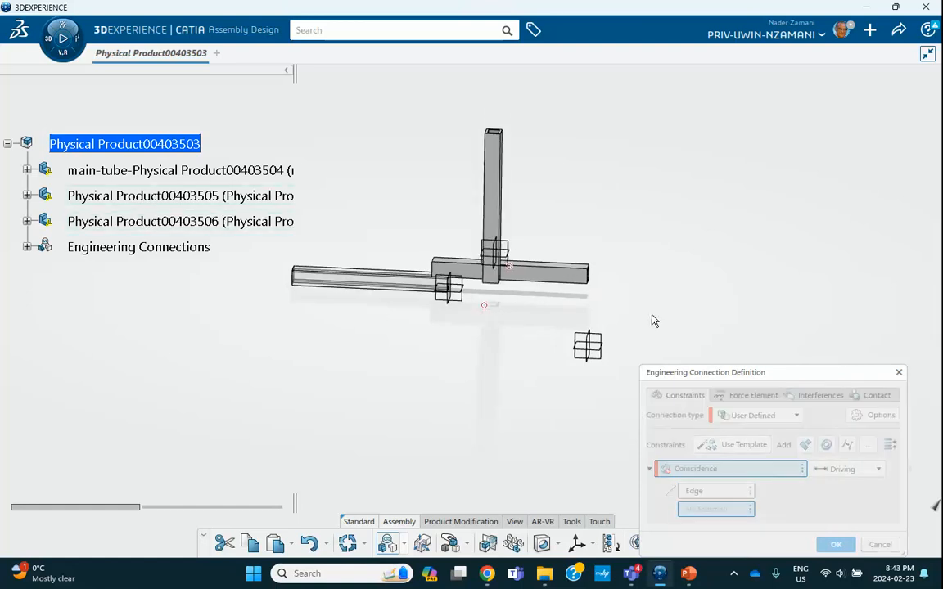
{"action": "left_click", "coordinate": [836, 543]}
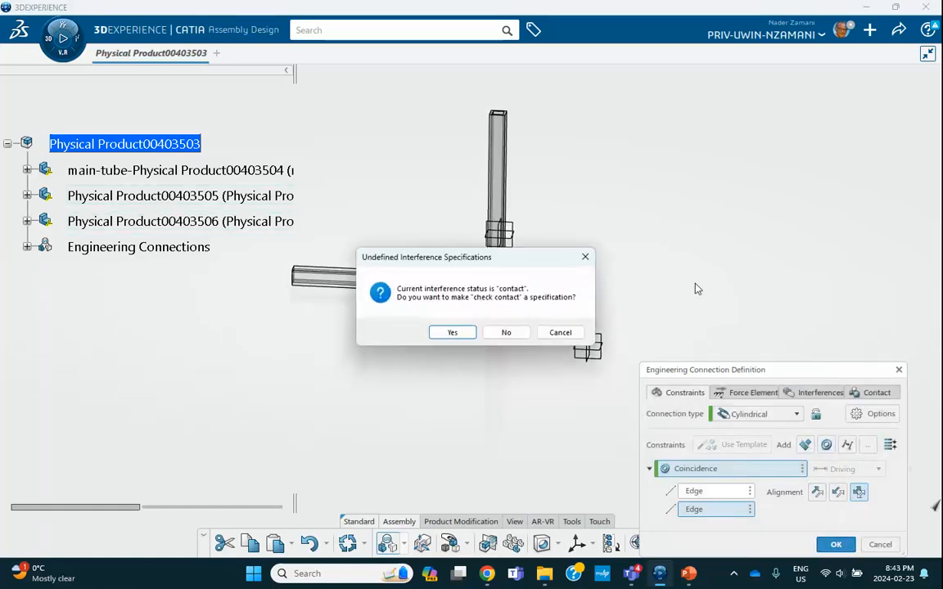
{"action": "left_click", "coordinate": [524, 333]}
Enrich the Cylindrical.3 connection with a coincidence between the upright tube's side face and the second tube's end face, proceeding with the current configuration.
{"action": "middle_click_drag", "start_coordinate": [528, 274], "coordinate": [485, 323]}
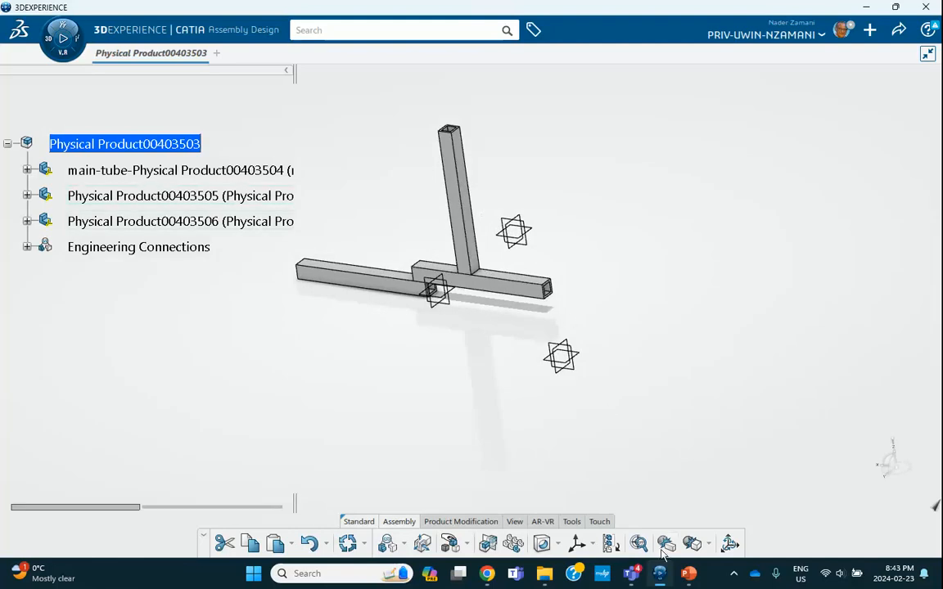
{"action": "left_click", "coordinate": [403, 545]}
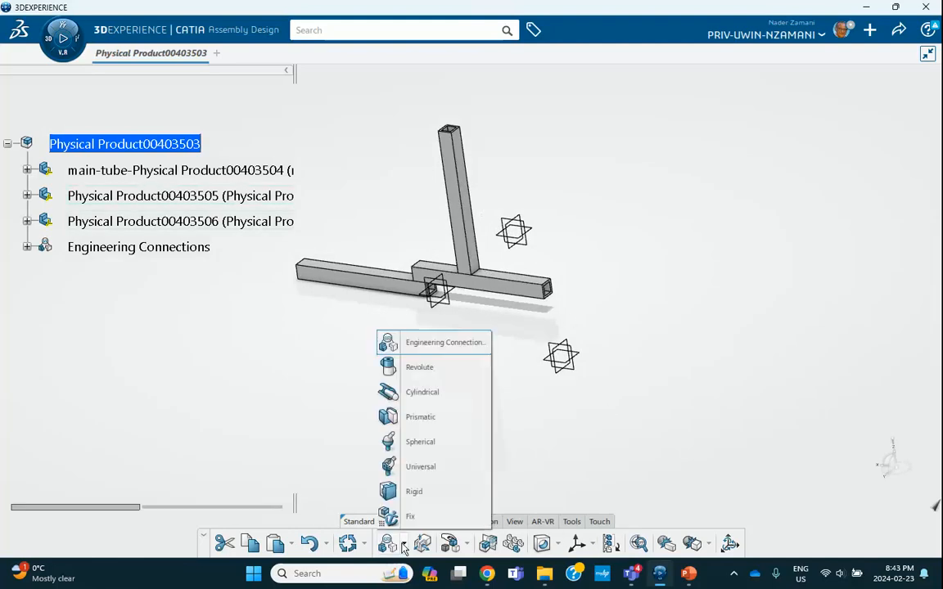
{"action": "left_click", "coordinate": [426, 344]}
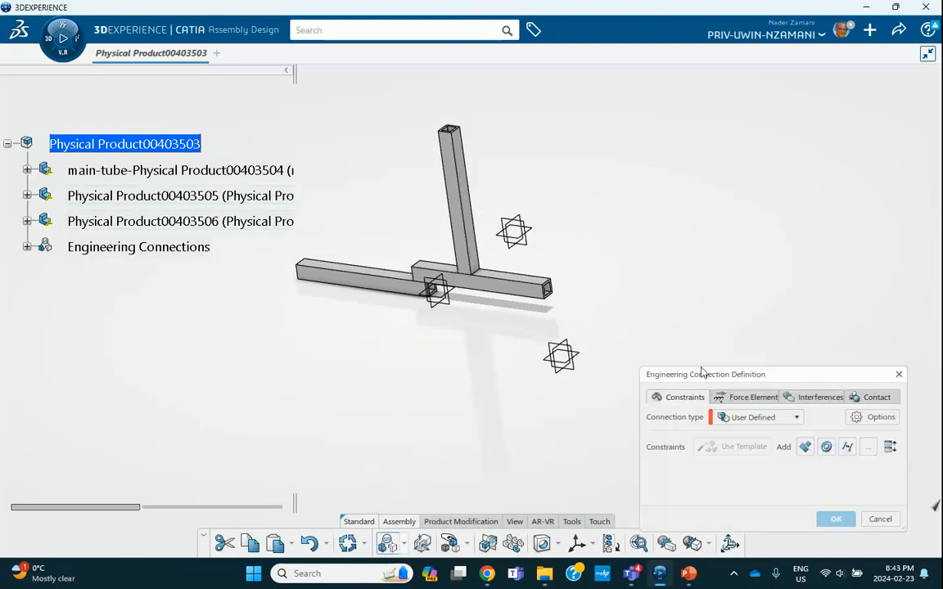
{"action": "left_click", "coordinate": [827, 447]}
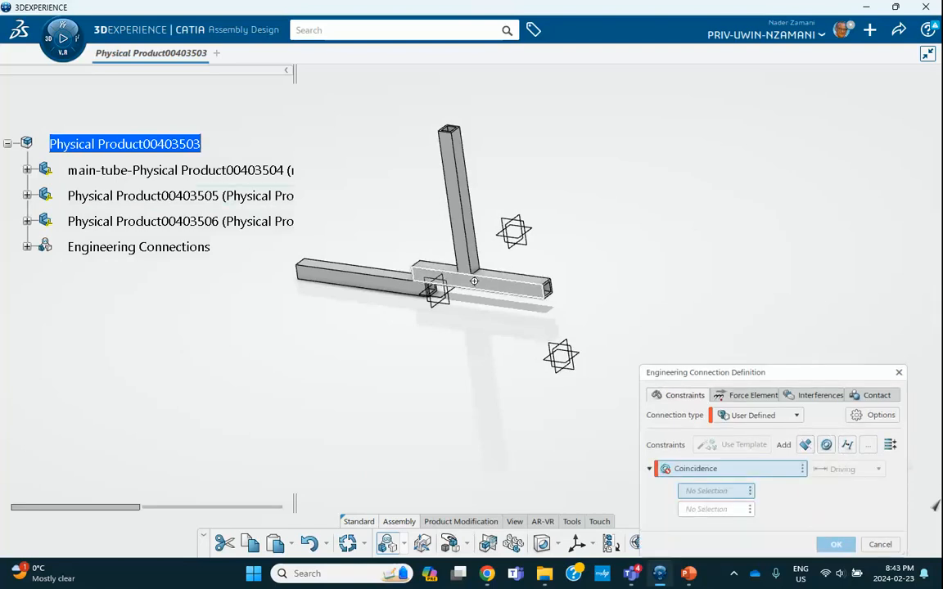
{"action": "scroll", "coordinate": [491, 238], "scroll_direction": "up", "scroll_amount": 5}
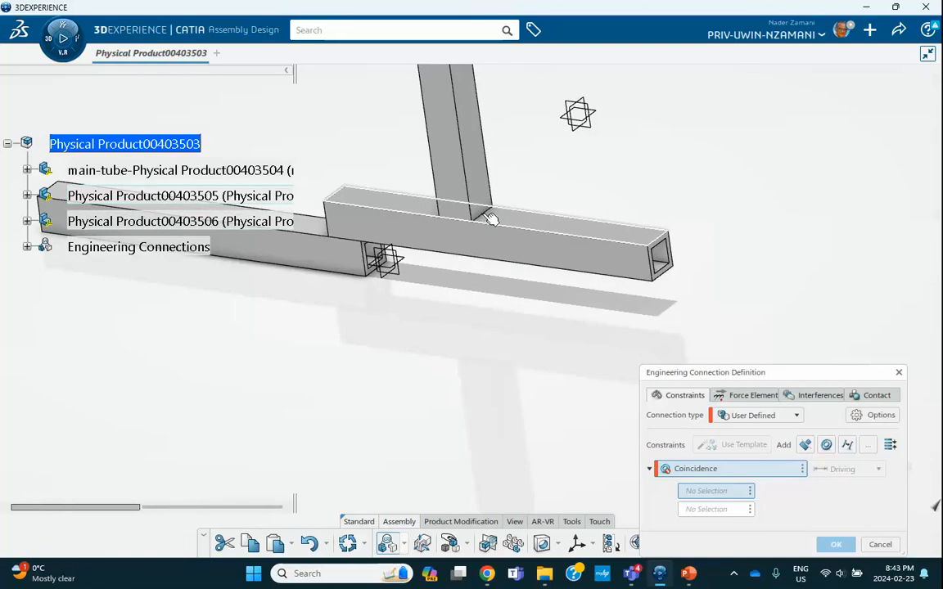
{"action": "left_click", "coordinate": [483, 187]}
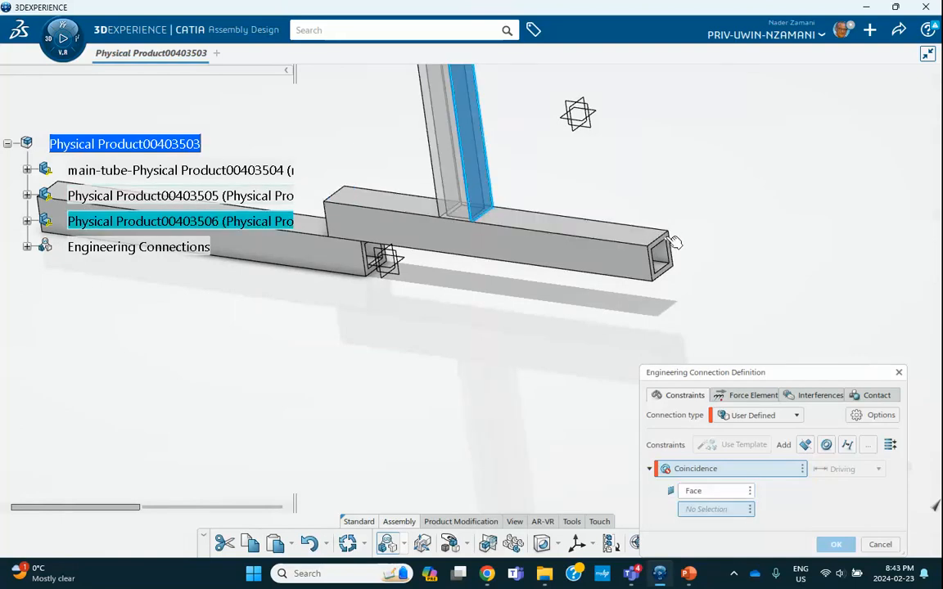
{"action": "scroll", "coordinate": [659, 217], "scroll_direction": "up", "scroll_amount": 3}
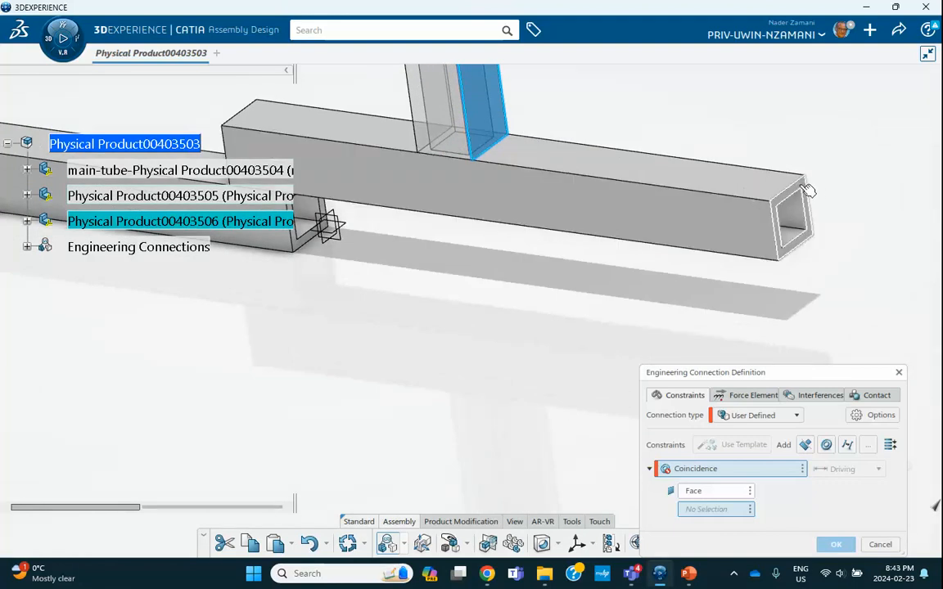
{"action": "left_click", "coordinate": [791, 256]}
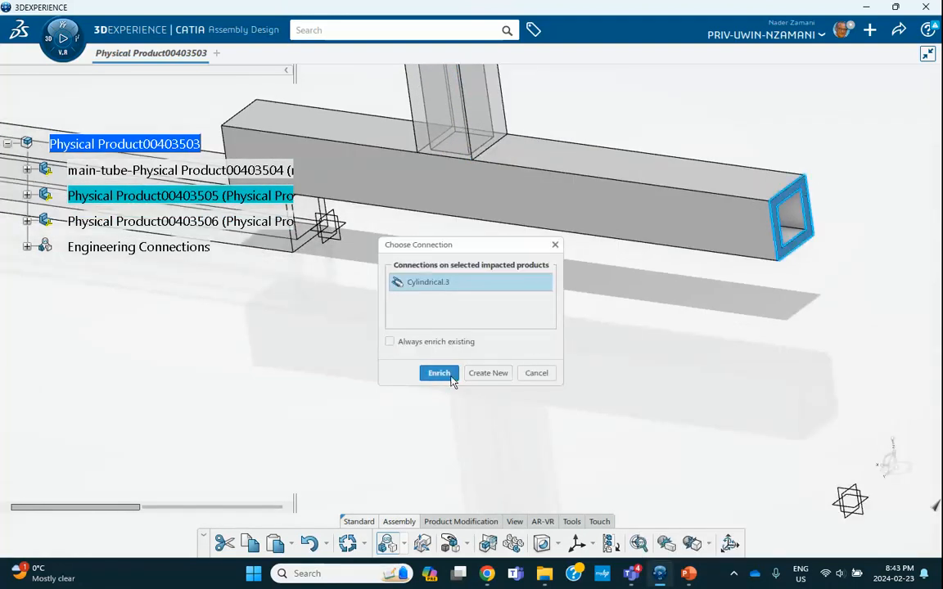
{"action": "left_click", "coordinate": [439, 373]}
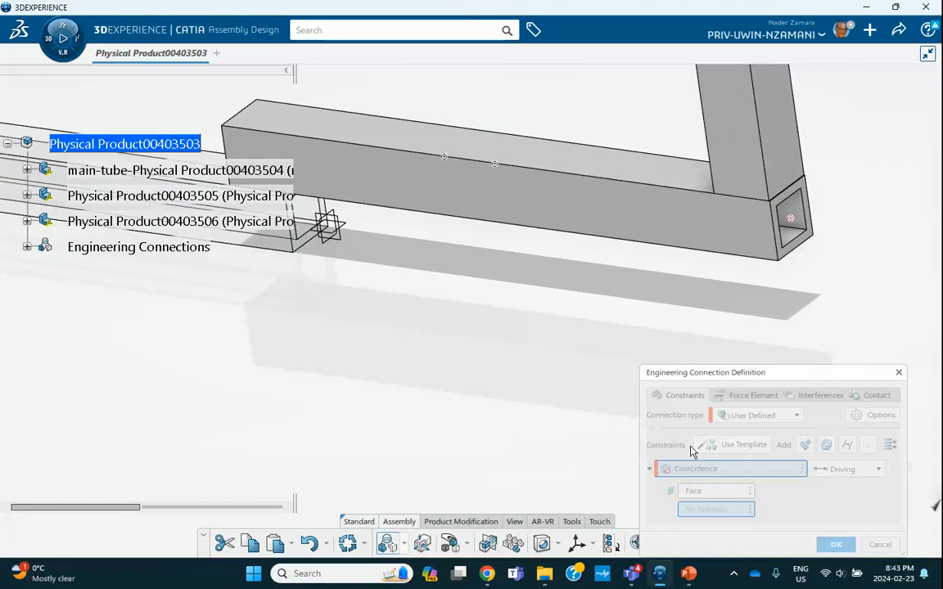
{"action": "left_click", "coordinate": [833, 544]}
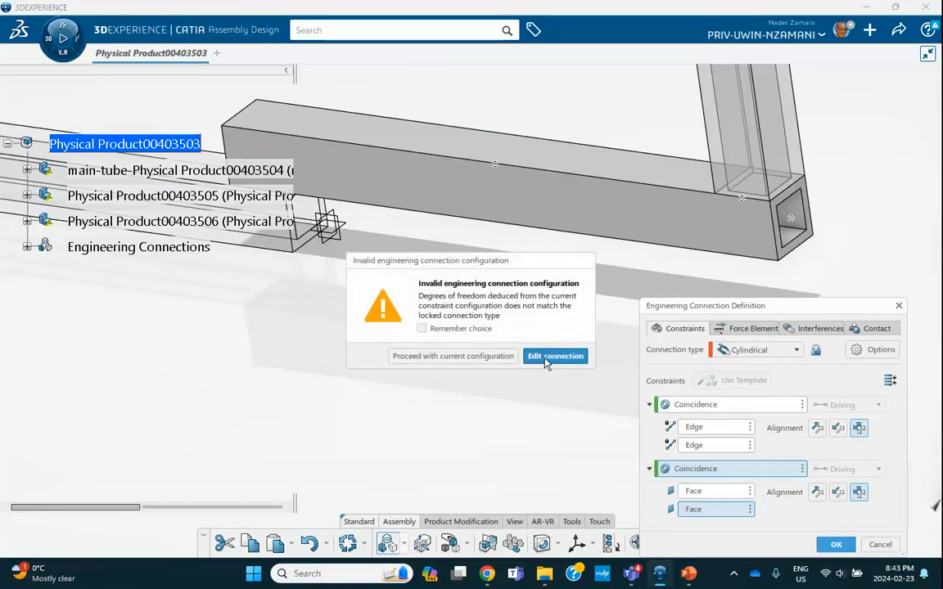
{"action": "left_click", "coordinate": [467, 356]}
Delete the Fix.1 and Revolute.2 engineering connections listed under the main tube.
{"action": "middle_click_drag", "start_coordinate": [451, 323], "coordinate": [497, 435], "text": "ctrl"}
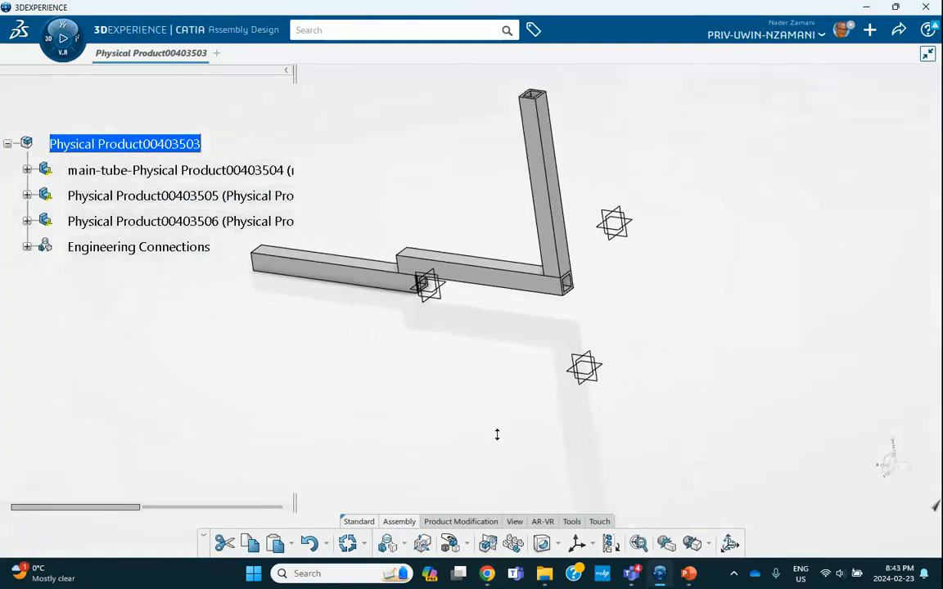
{"action": "left_click", "coordinate": [28, 170]}
{"action": "scroll", "coordinate": [131, 262], "scroll_direction": "down", "scroll_amount": 2}
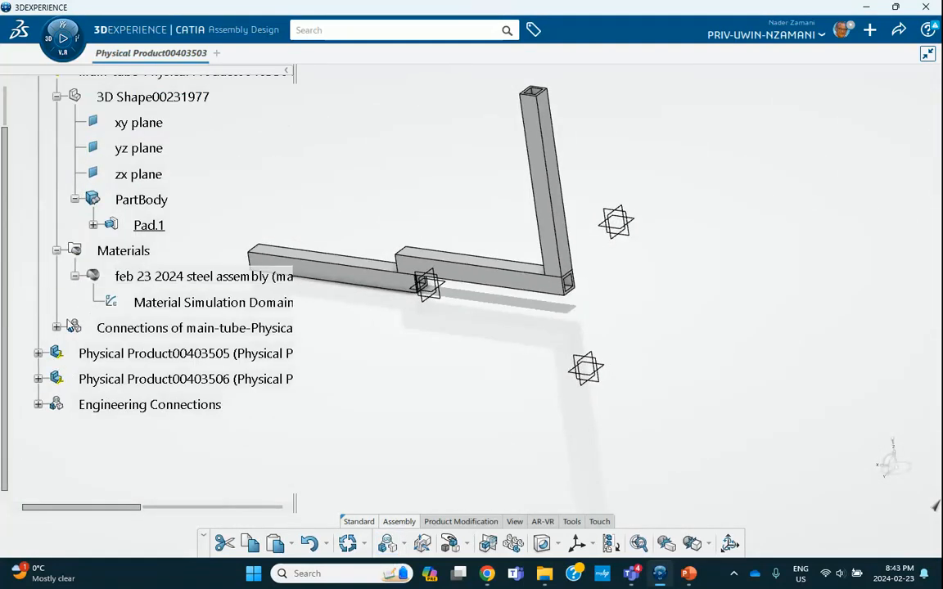
{"action": "scroll", "coordinate": [58, 348], "scroll_direction": "down", "scroll_amount": 3}
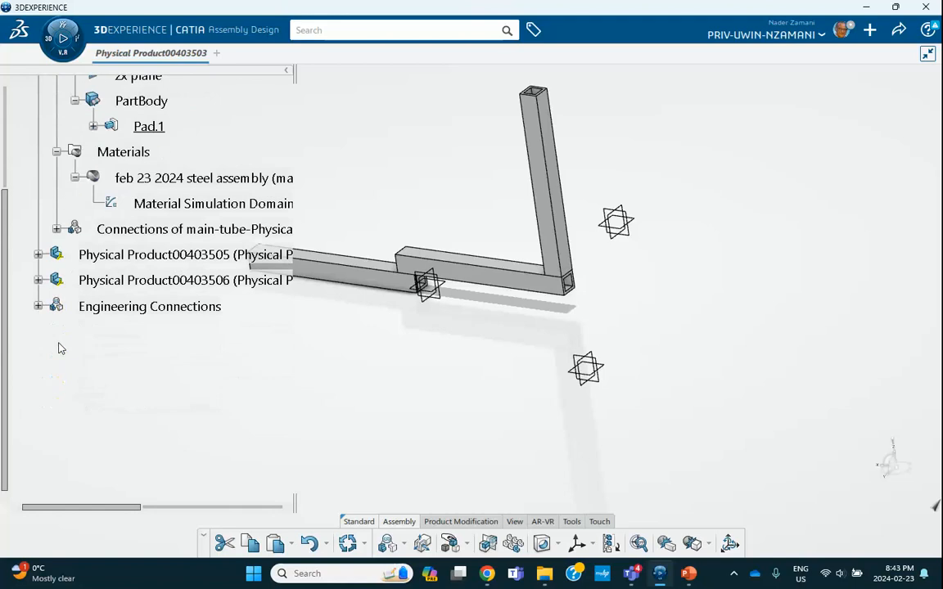
{"action": "left_click", "coordinate": [55, 230]}
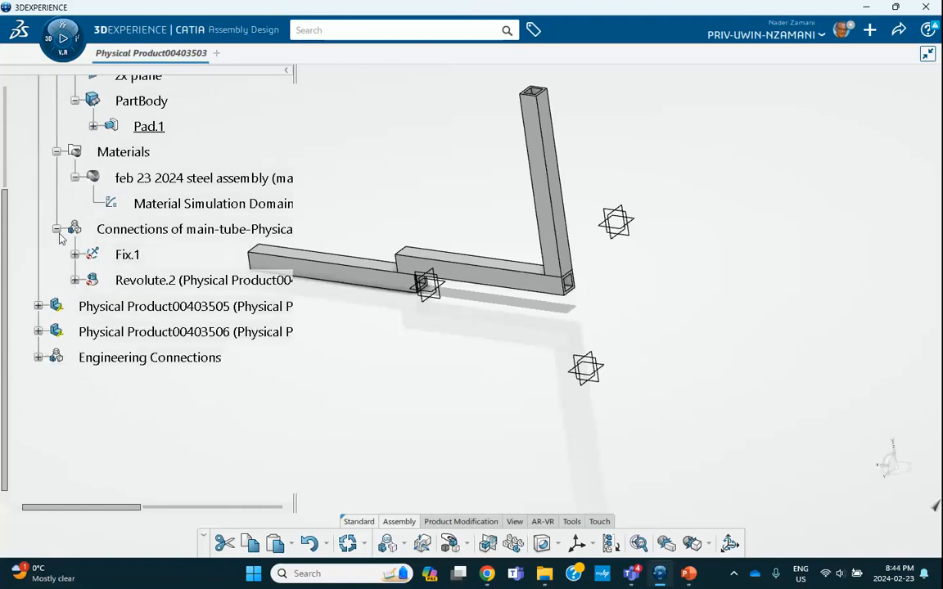
{"action": "right_click", "coordinate": [128, 257]}
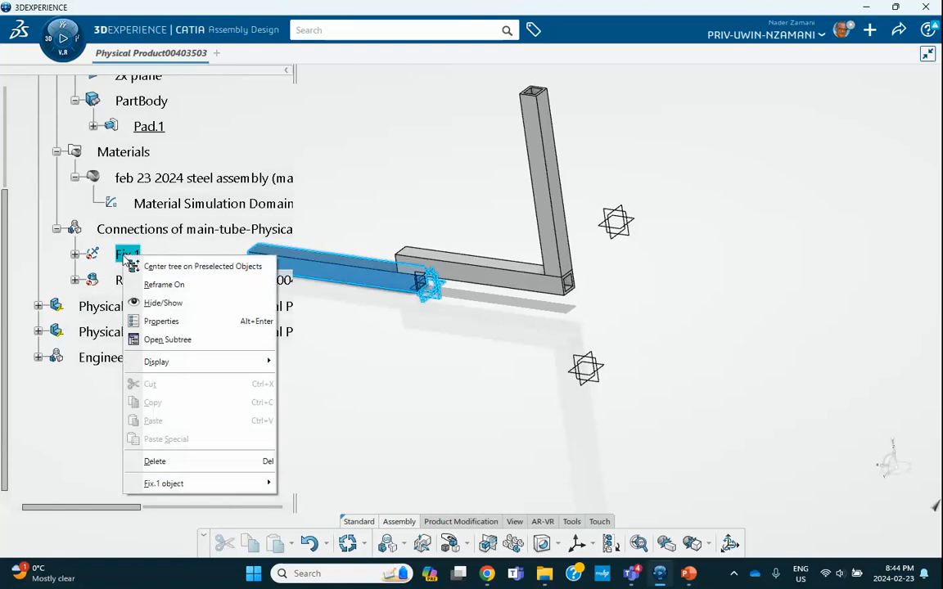
{"action": "left_click", "coordinate": [164, 462]}
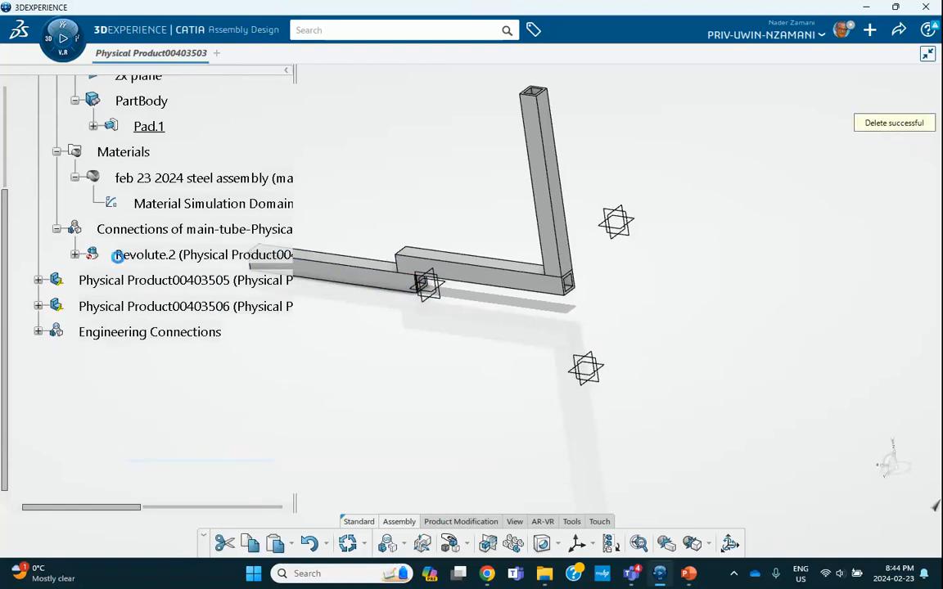
{"action": "right_click", "coordinate": [161, 257]}
{"action": "left_click", "coordinate": [219, 463]}
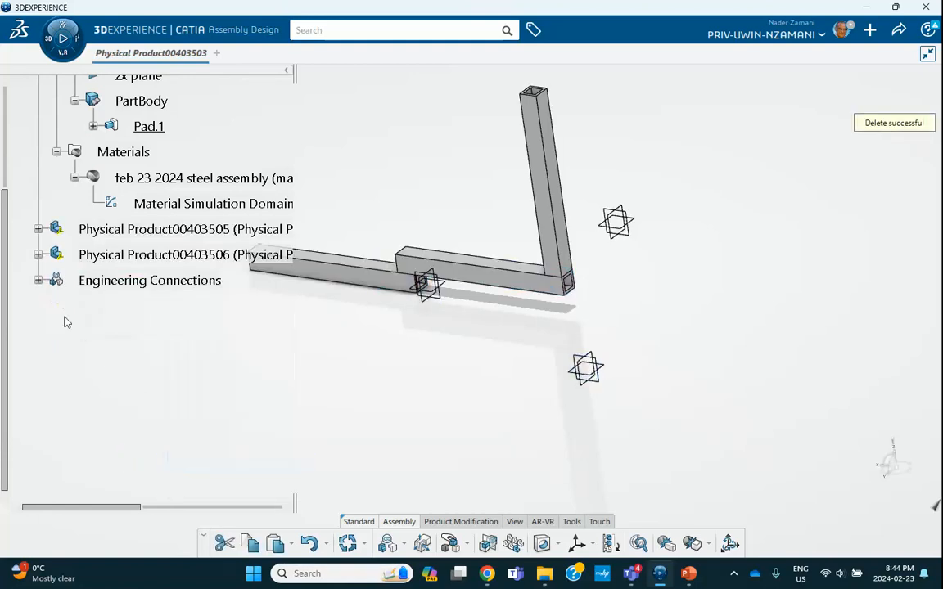
Delete the Cylindrical.3 engineering connection listed under Physical Product00403505.
{"action": "left_click", "coordinate": [39, 229]}
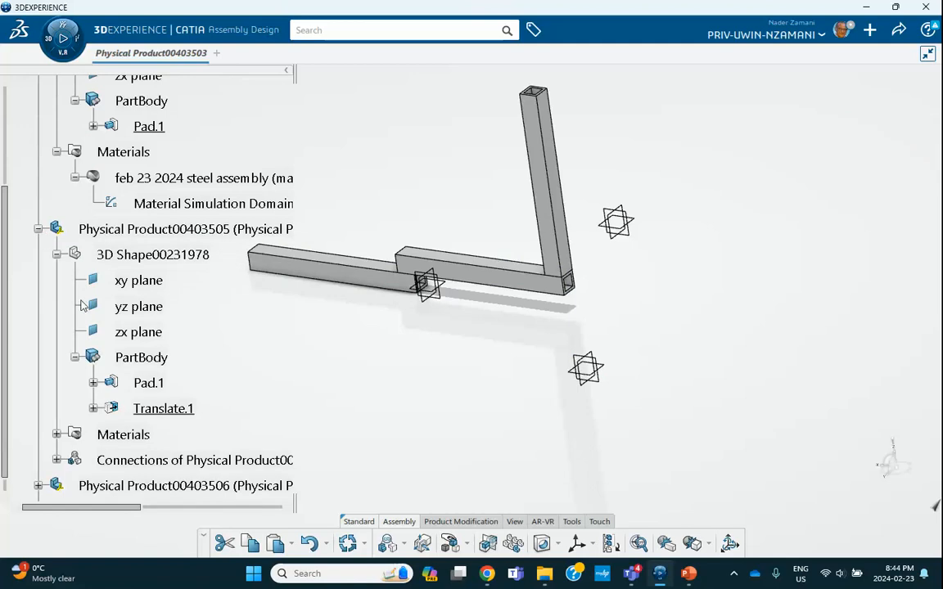
{"action": "scroll", "coordinate": [93, 409], "scroll_direction": "down", "scroll_amount": 2}
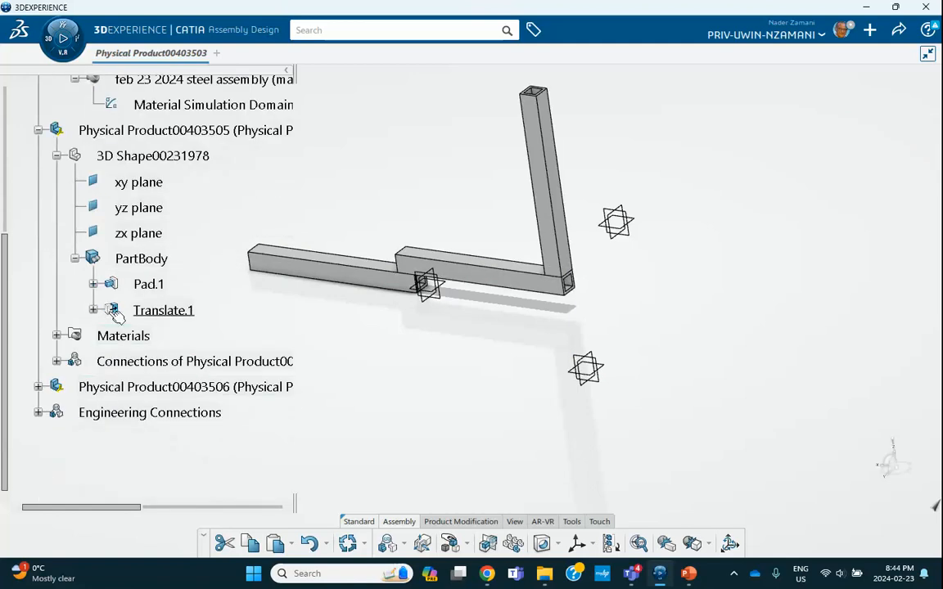
{"action": "left_click", "coordinate": [56, 362]}
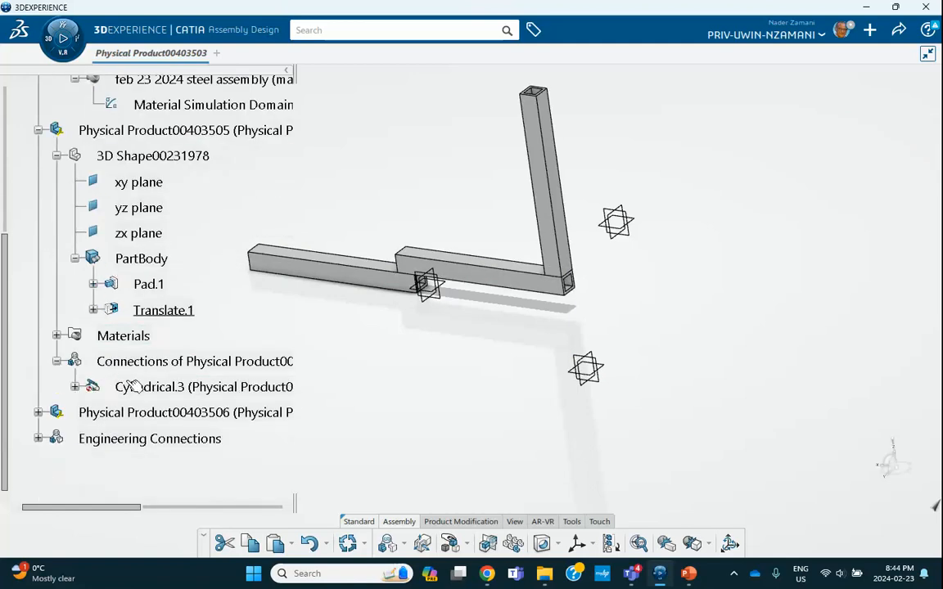
{"action": "right_click", "coordinate": [131, 390]}
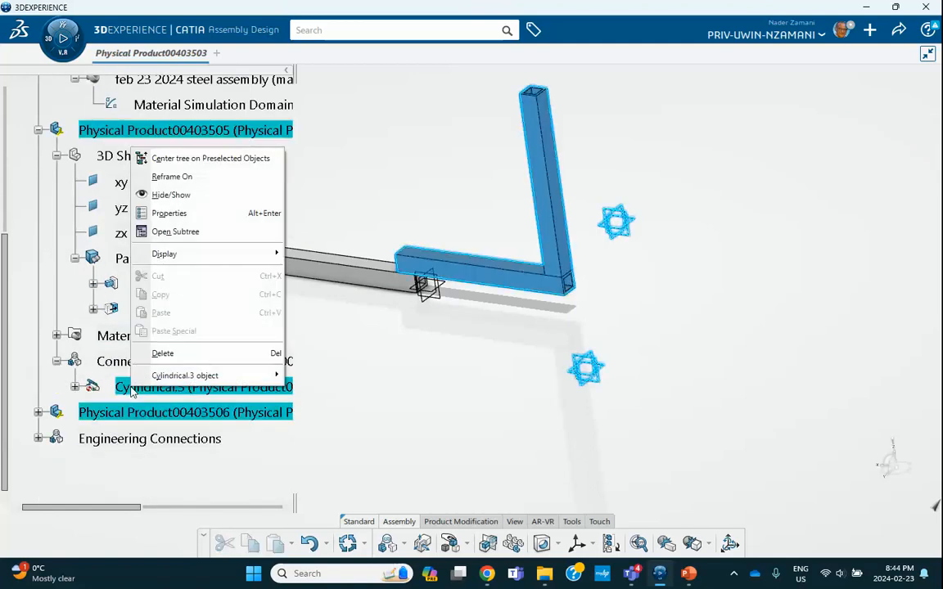
{"action": "left_click", "coordinate": [161, 353]}
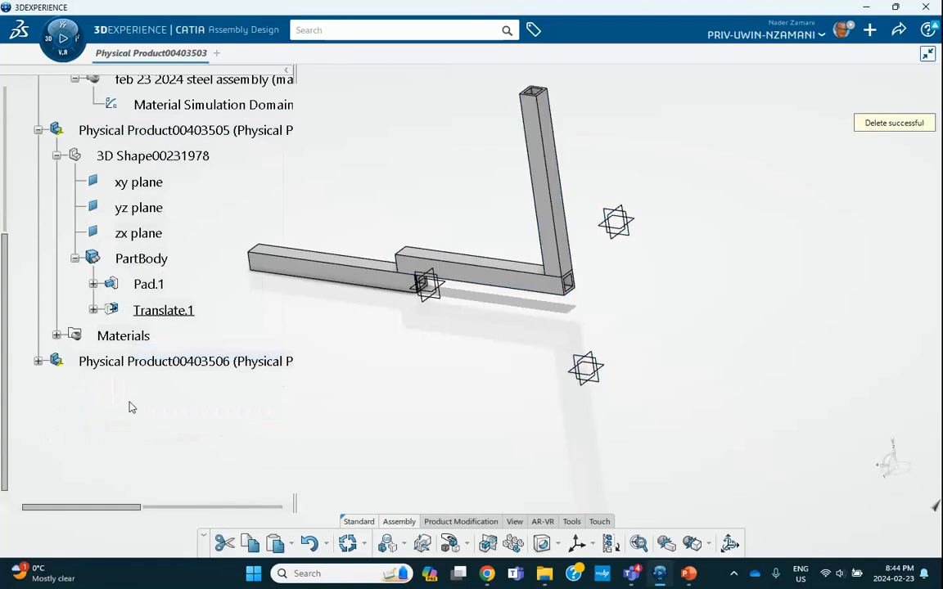
Check the branch of Physical Product00403506 for remaining connections, collapse all three tube branches, and inspect the assembly.
{"action": "left_click", "coordinate": [38, 360]}
{"action": "scroll", "coordinate": [74, 379], "scroll_direction": "down", "scroll_amount": 1}
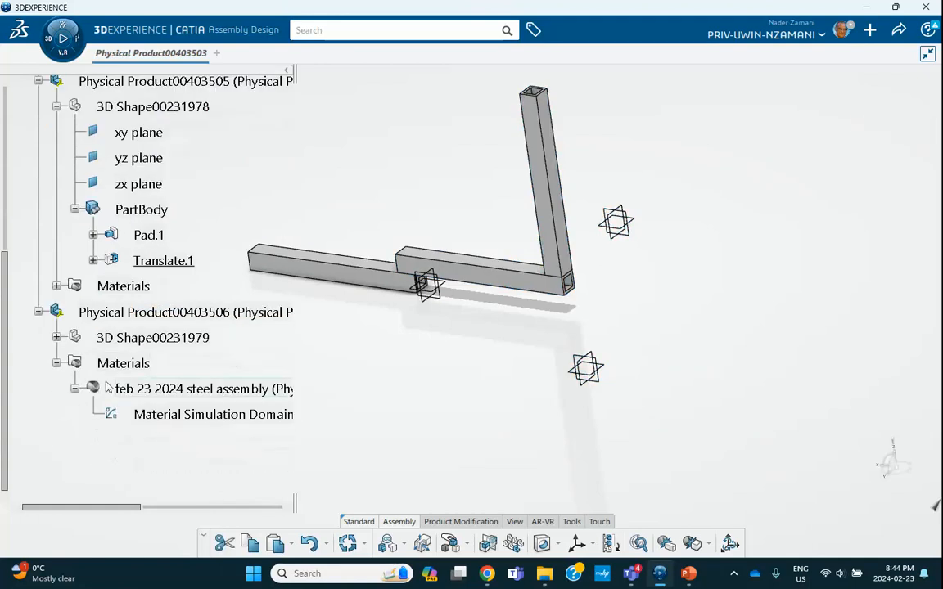
{"action": "left_click", "coordinate": [56, 337]}
{"action": "scroll", "coordinate": [66, 360], "scroll_direction": "down", "scroll_amount": 5}
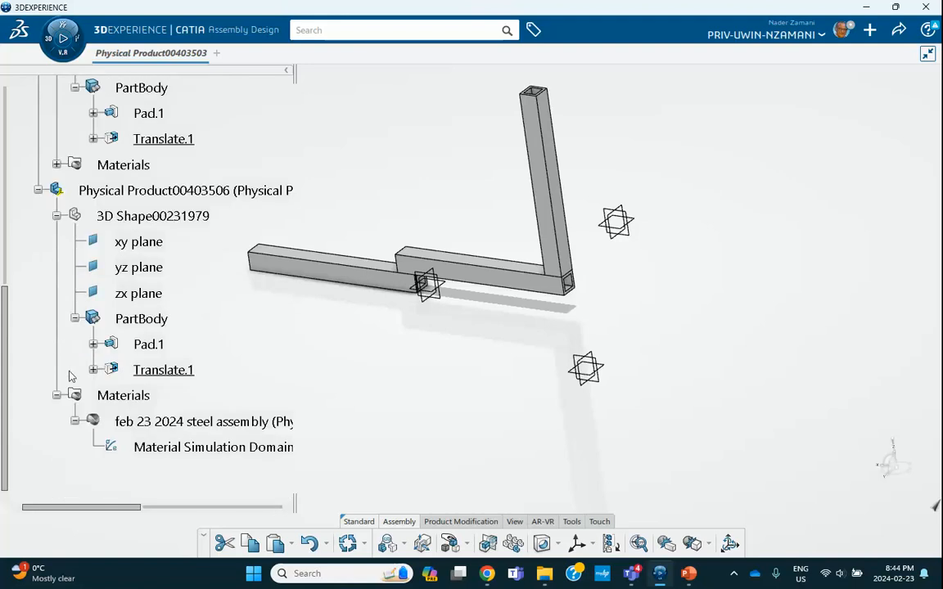
{"action": "scroll", "coordinate": [97, 417], "scroll_direction": "up", "scroll_amount": 6}
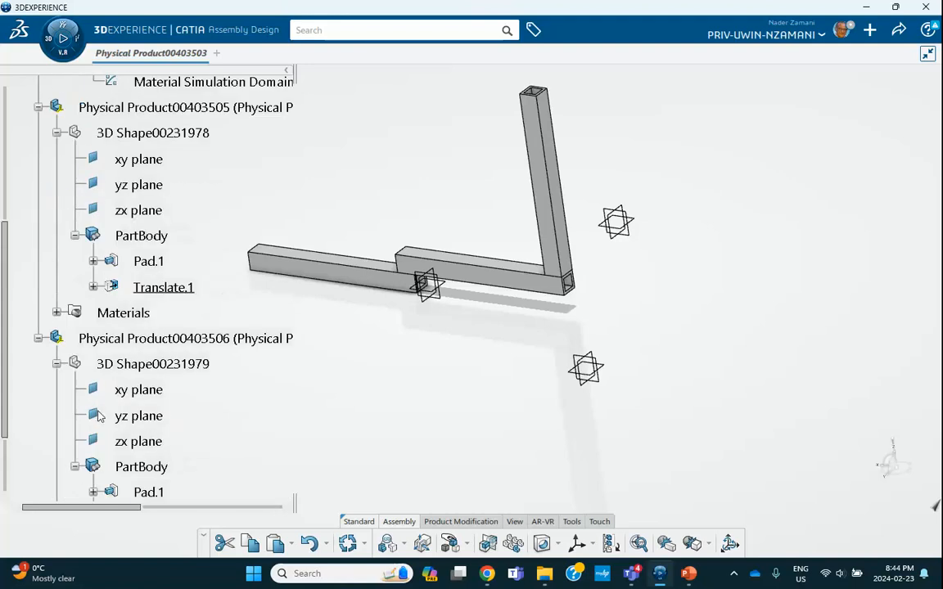
{"action": "left_click", "coordinate": [38, 338]}
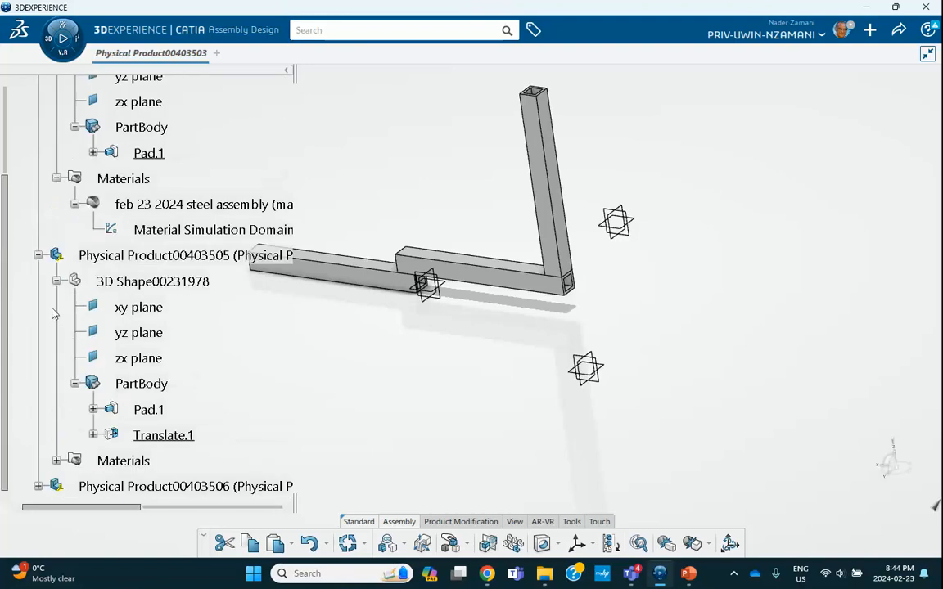
{"action": "left_click", "coordinate": [37, 255]}
{"action": "scroll", "coordinate": [36, 163], "scroll_direction": "up", "scroll_amount": 4}
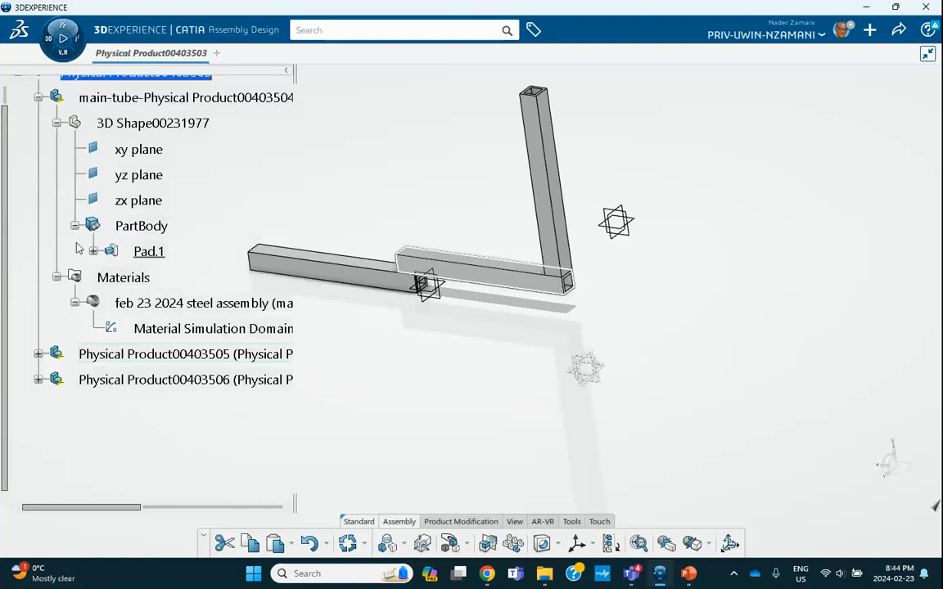
{"action": "left_click", "coordinate": [38, 97]}
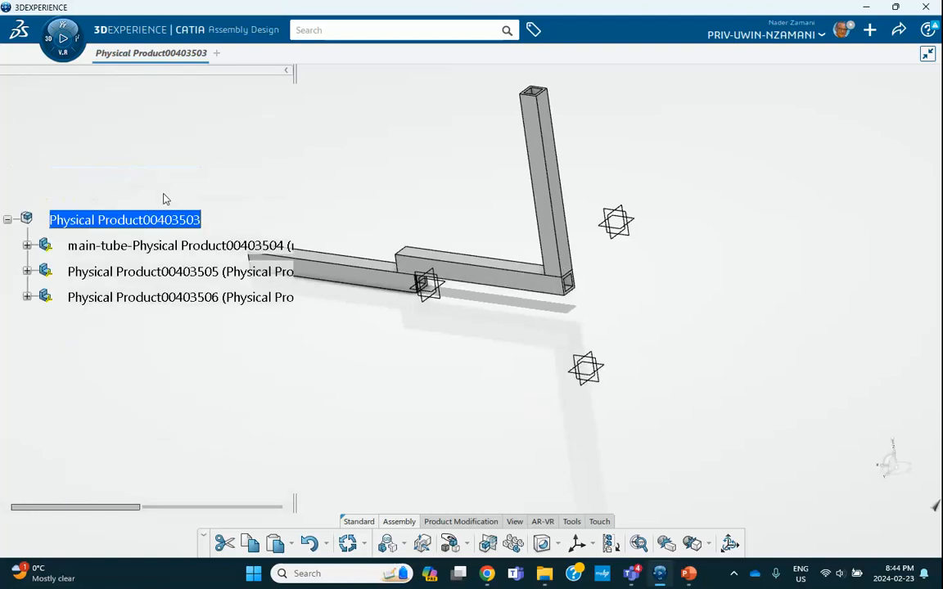
{"action": "middle_click_drag", "start_coordinate": [426, 394], "coordinate": [630, 335]}
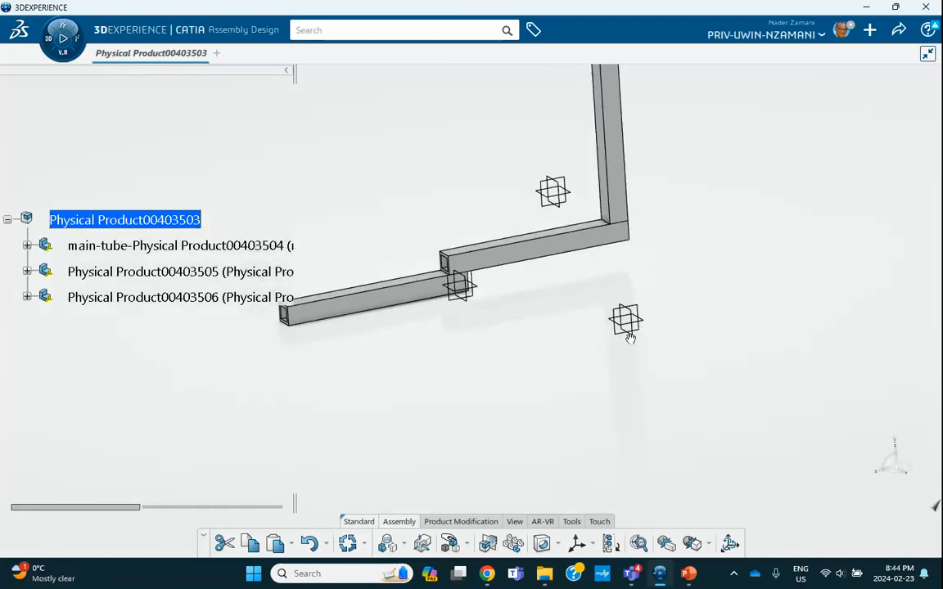
{"action": "middle_click_drag", "start_coordinate": [476, 199], "coordinate": [532, 297]}
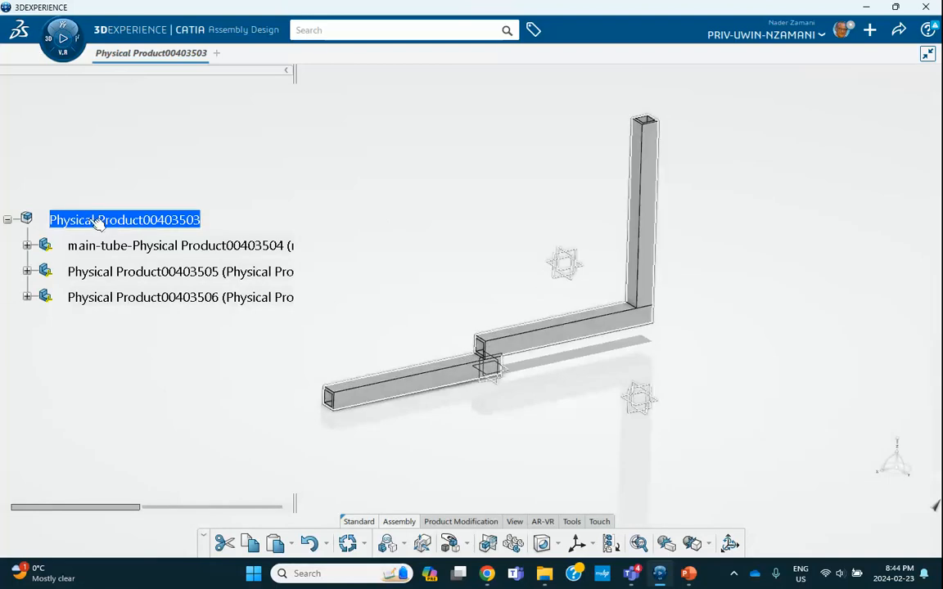
Create a finite element model in Structural Model Creation with all three tube shapes of Physical Product00403503 contributing.
{"action": "left_click", "coordinate": [50, 41]}
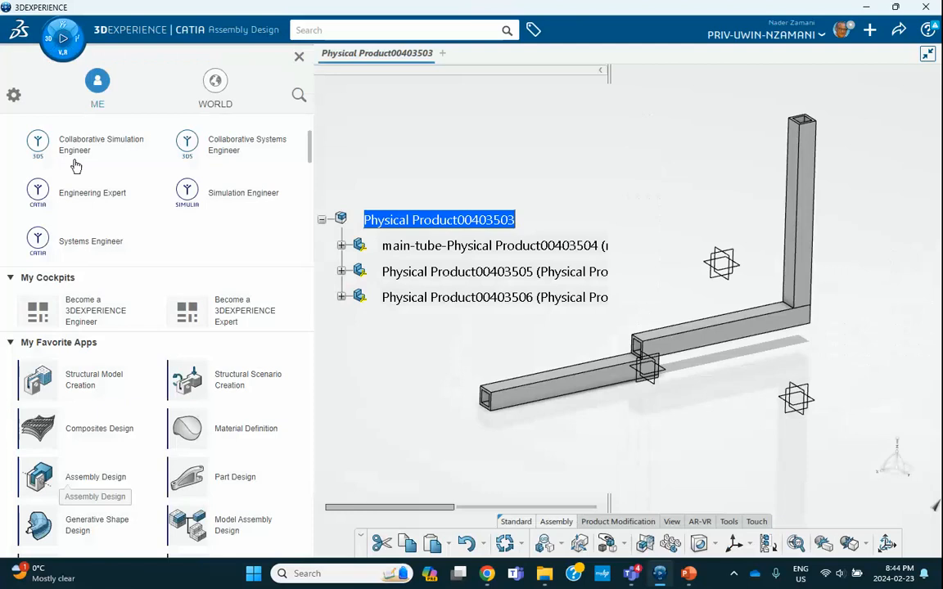
{"action": "left_click", "coordinate": [83, 379]}
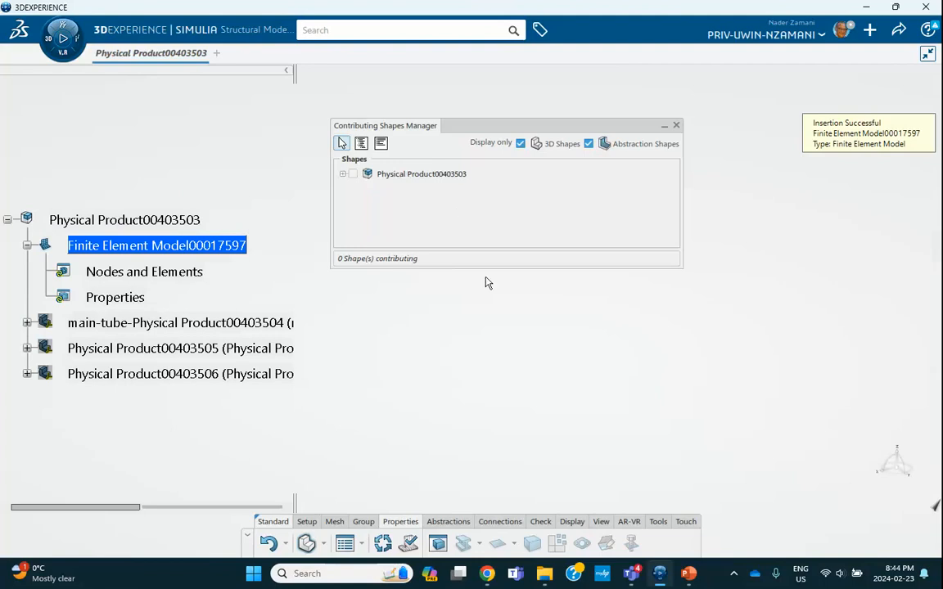
{"action": "left_click", "coordinate": [343, 176]}
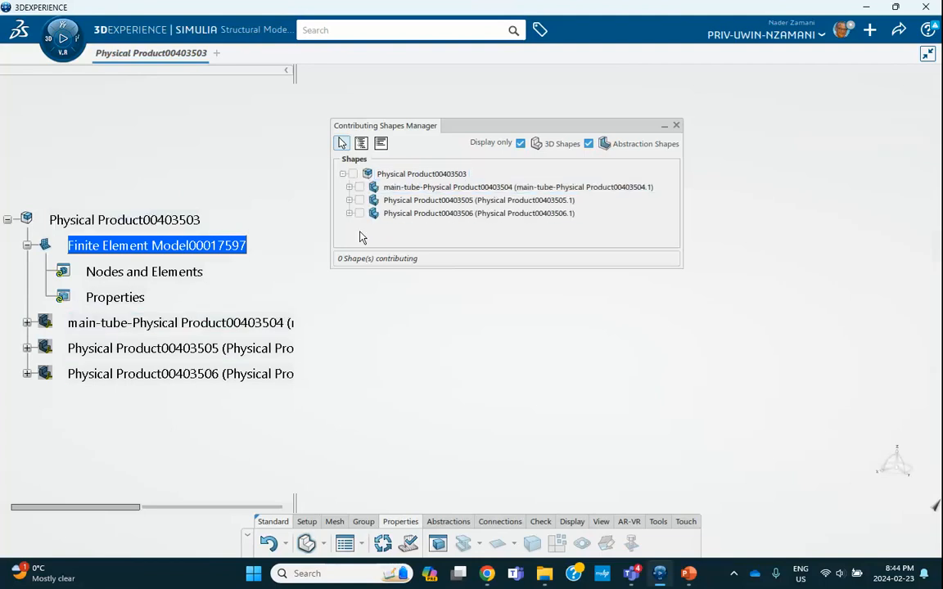
{"action": "left_click", "coordinate": [353, 174]}
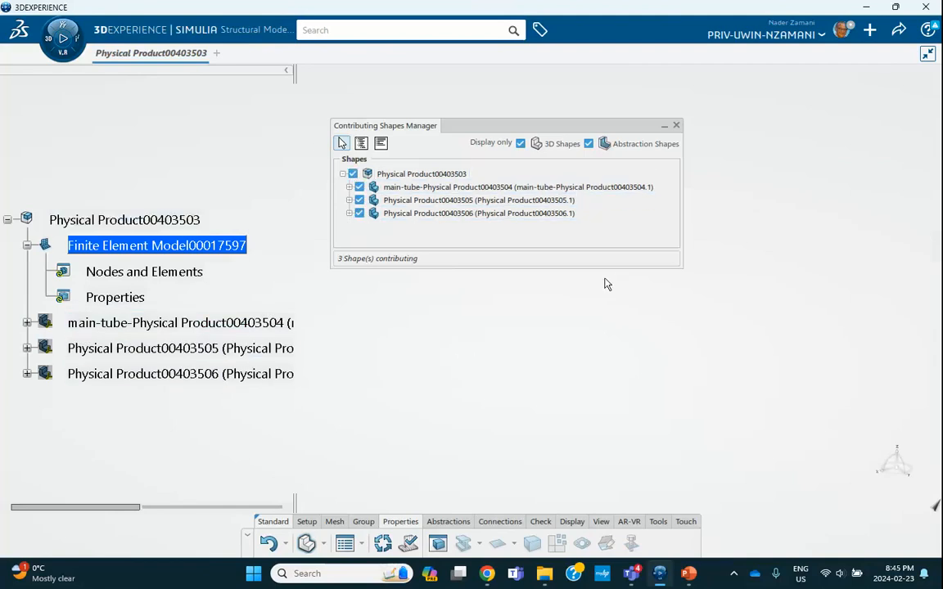
{"action": "left_click", "coordinate": [676, 126]}
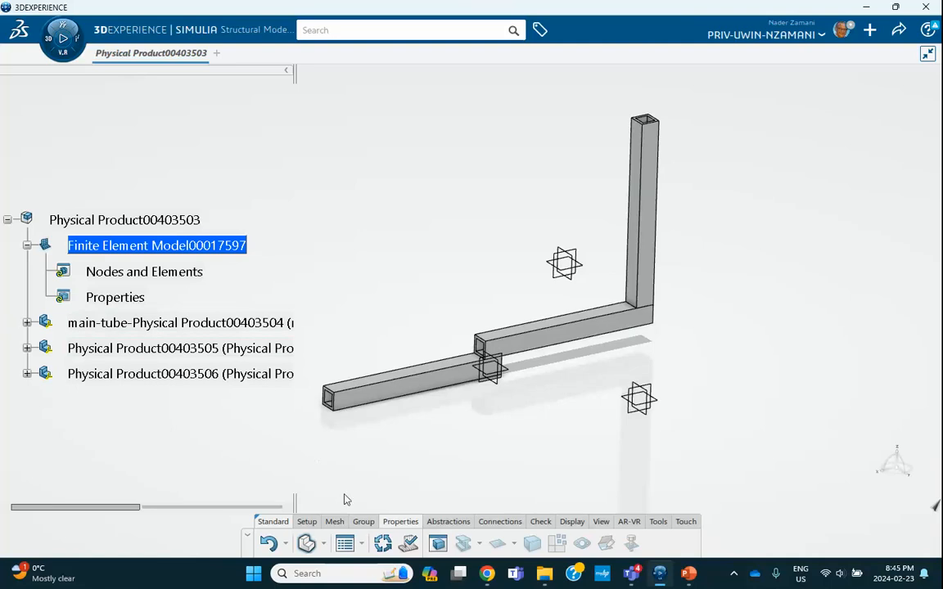
Generate a Sweep 3D Mesh on the main tube with 10 mm mesh size and 60 layers.
{"action": "left_click", "coordinate": [336, 523]}
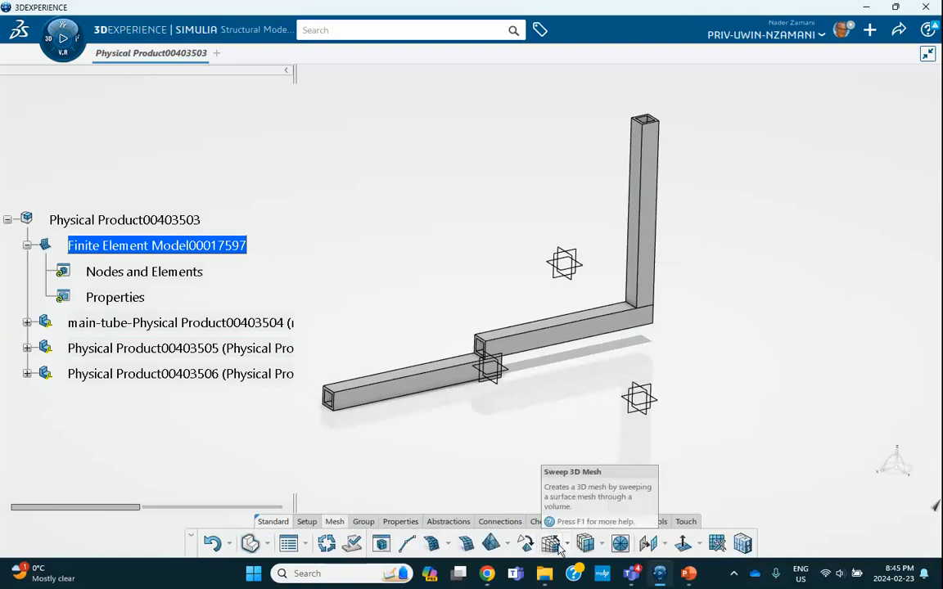
{"action": "left_click", "coordinate": [409, 391]}
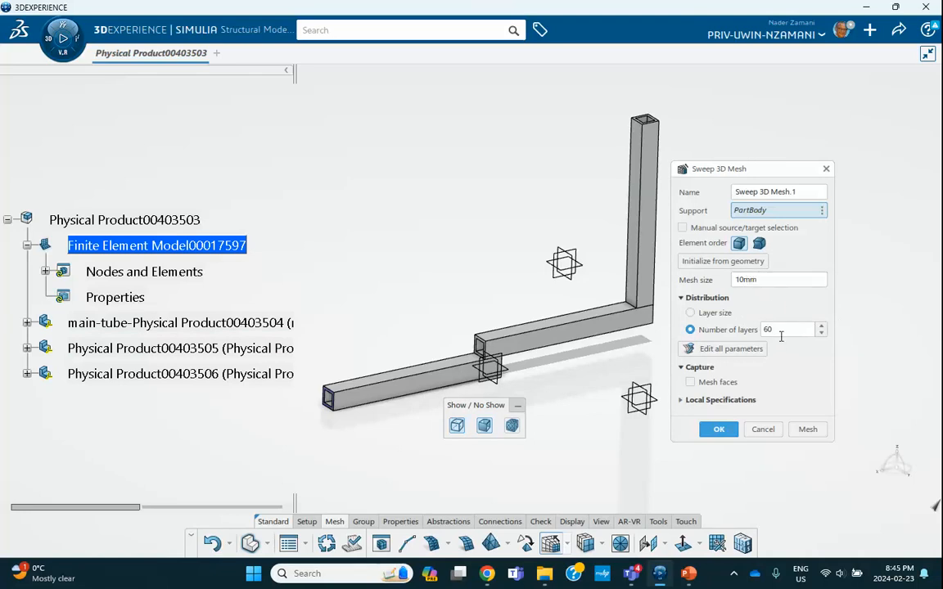
{"action": "left_click", "coordinate": [807, 430]}
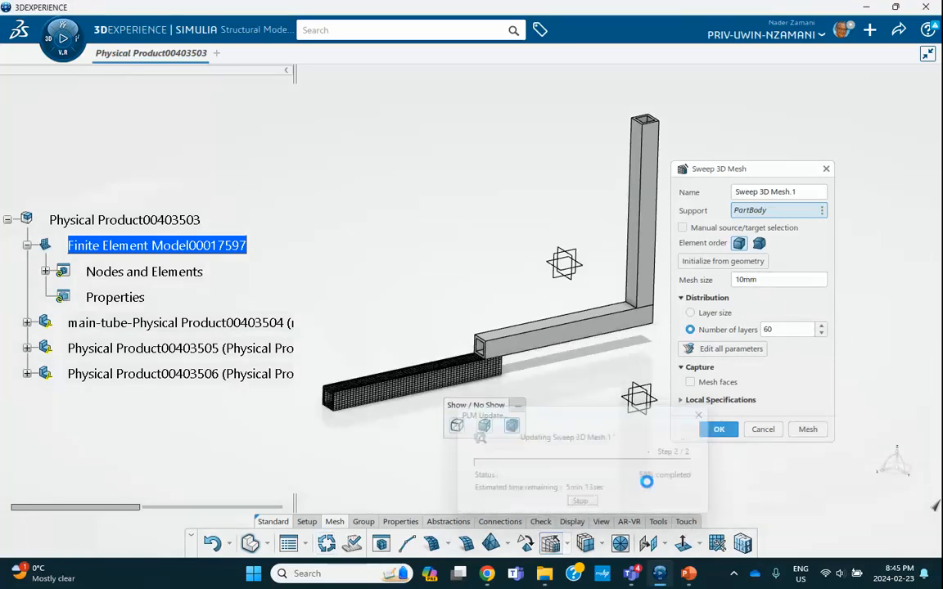
{"action": "left_click", "coordinate": [719, 429]}
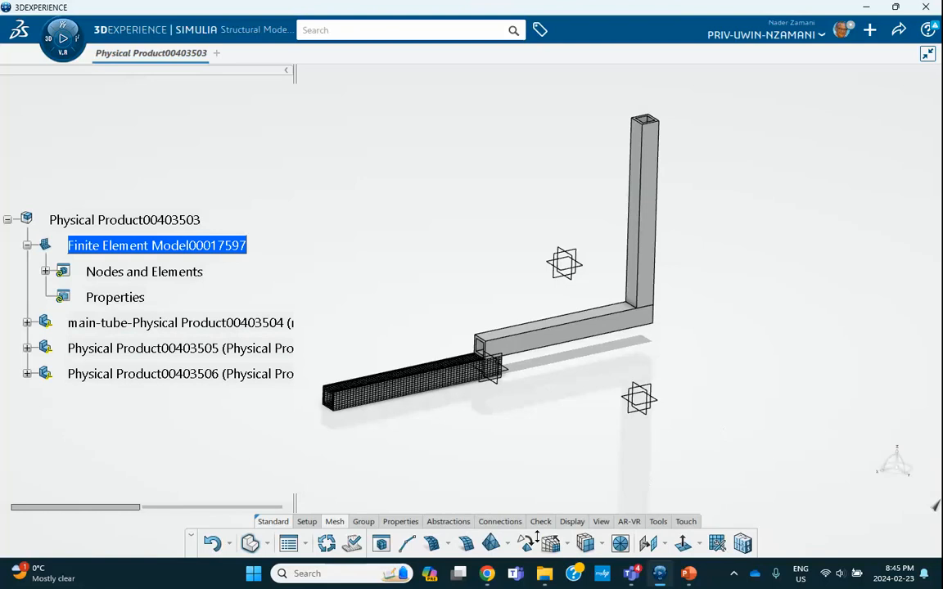
Generate a Sweep 3D Mesh on the second, middle tube with 10 mm mesh size and 60 layers.
{"action": "left_click", "coordinate": [550, 544]}
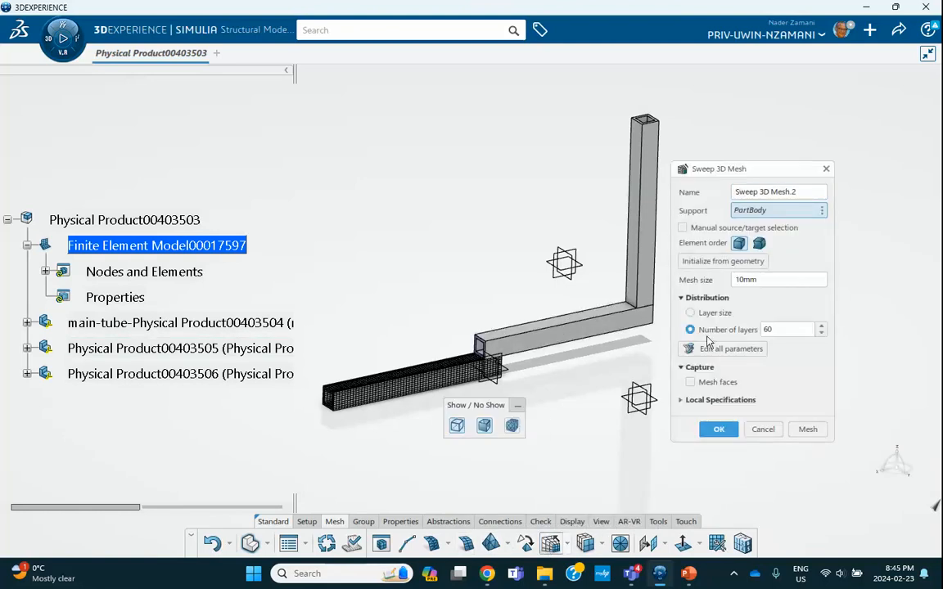
{"action": "left_click", "coordinate": [807, 428]}
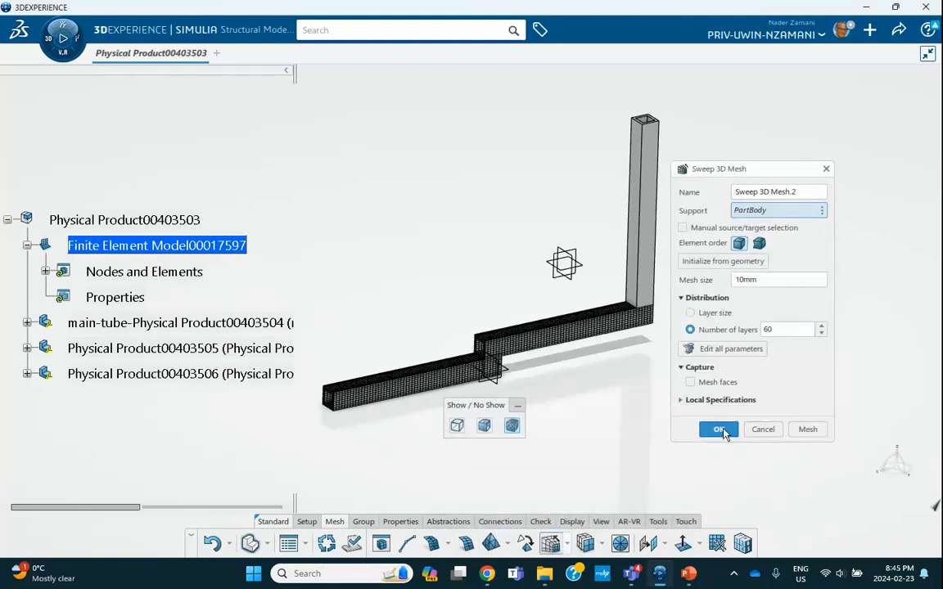
{"action": "left_click", "coordinate": [716, 430]}
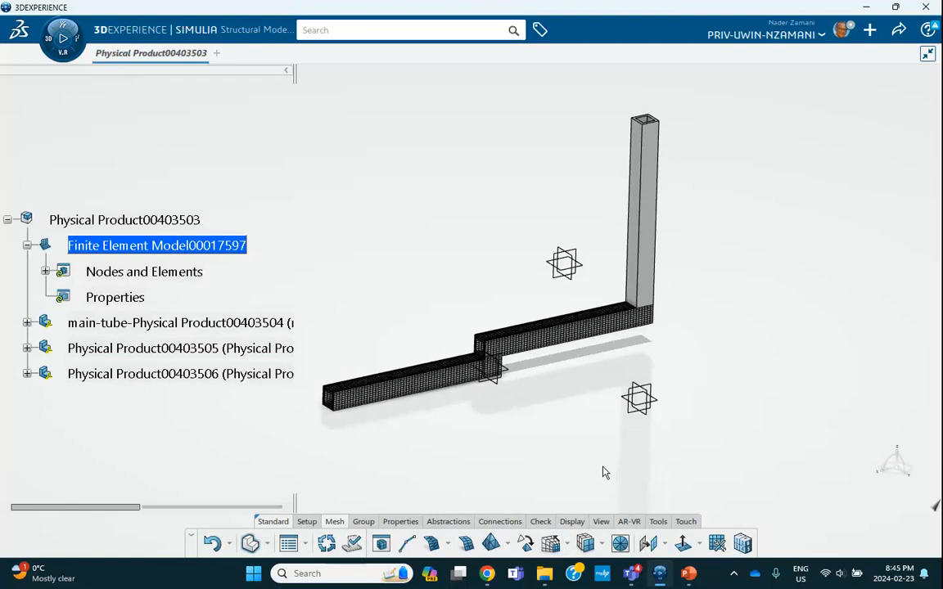
Generate a Sweep 3D Mesh on the upright tube with 10 mm mesh size and 60 layers.
{"action": "left_click", "coordinate": [549, 544]}
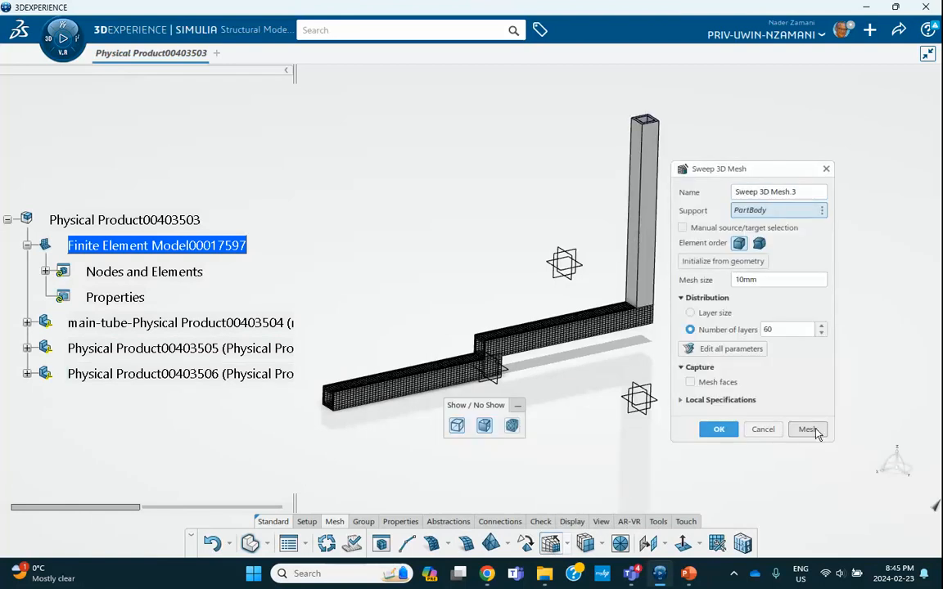
{"action": "left_click", "coordinate": [807, 429]}
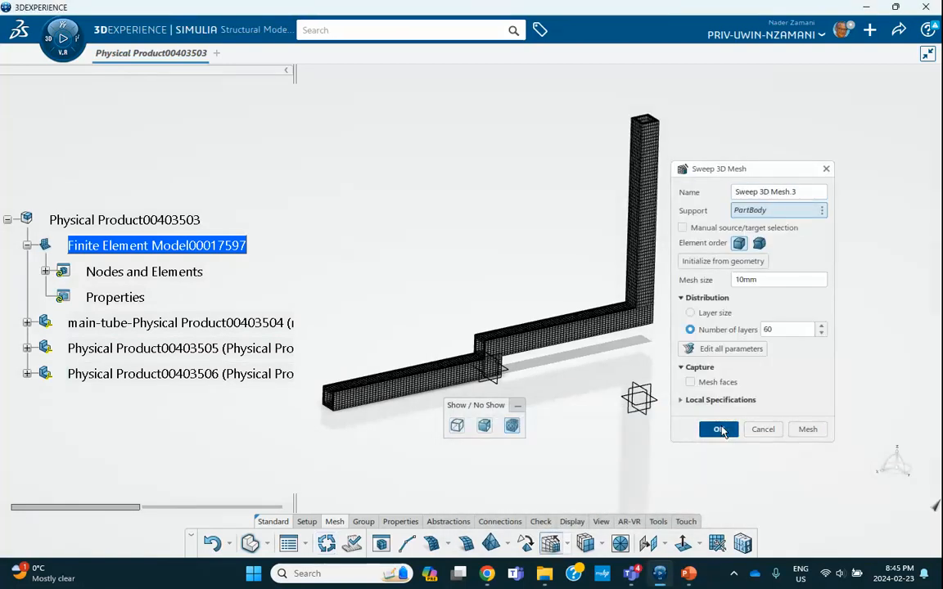
{"action": "left_click", "coordinate": [718, 429]}
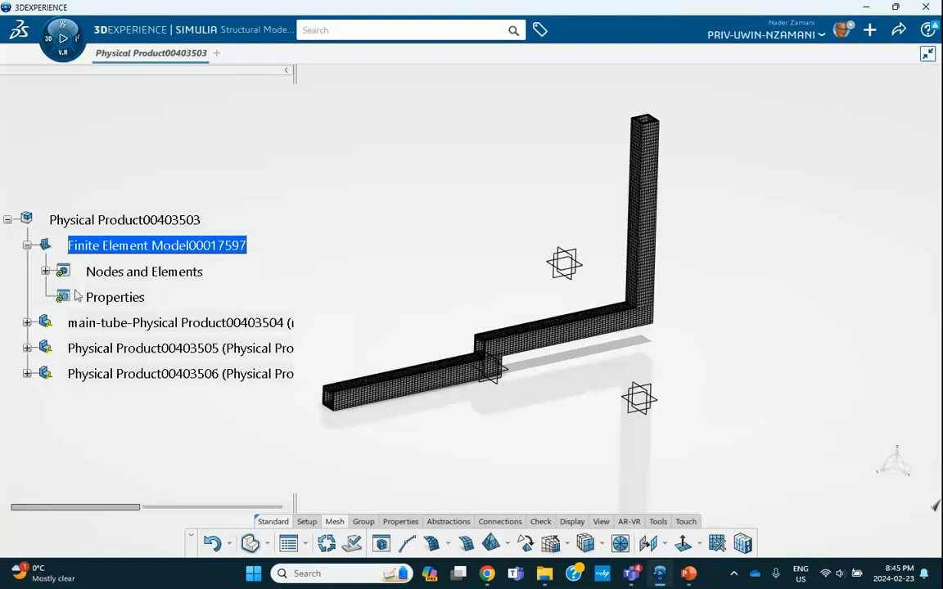
Start a solid section definition and expand the main-tube branch down to its PartBody and material.
{"action": "scroll", "coordinate": [216, 237], "scroll_direction": "down", "scroll_amount": 2}
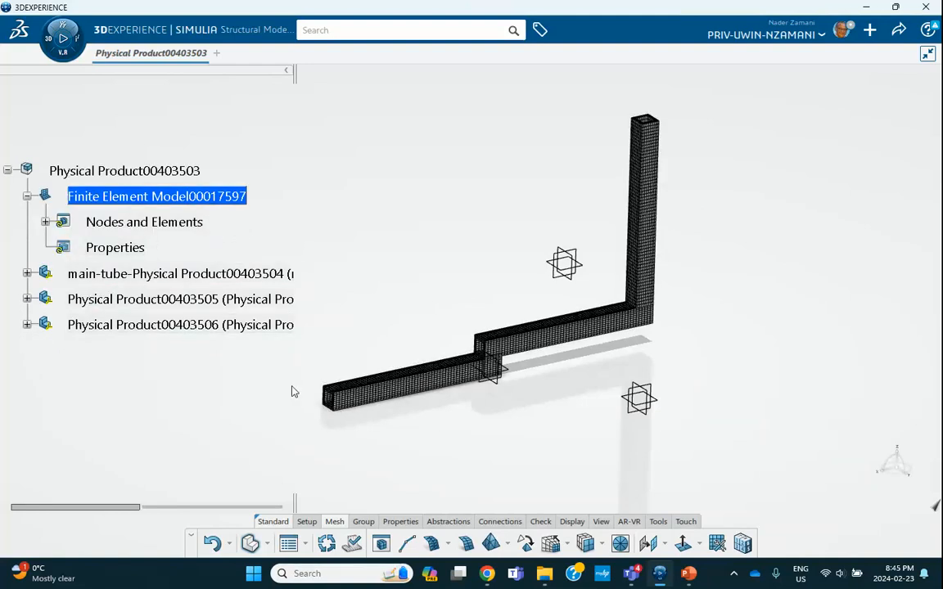
{"action": "left_click", "coordinate": [400, 526]}
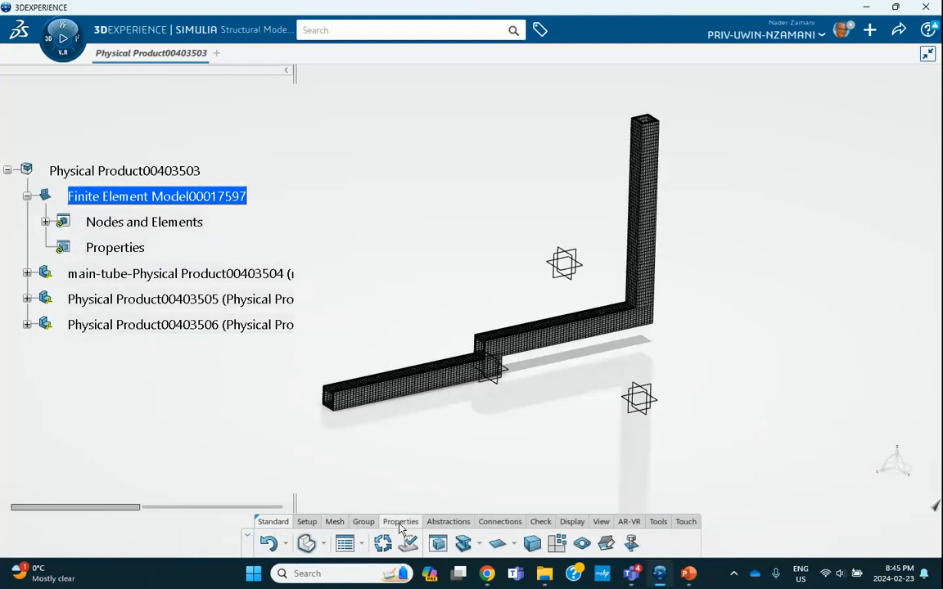
{"action": "left_click", "coordinate": [532, 544]}
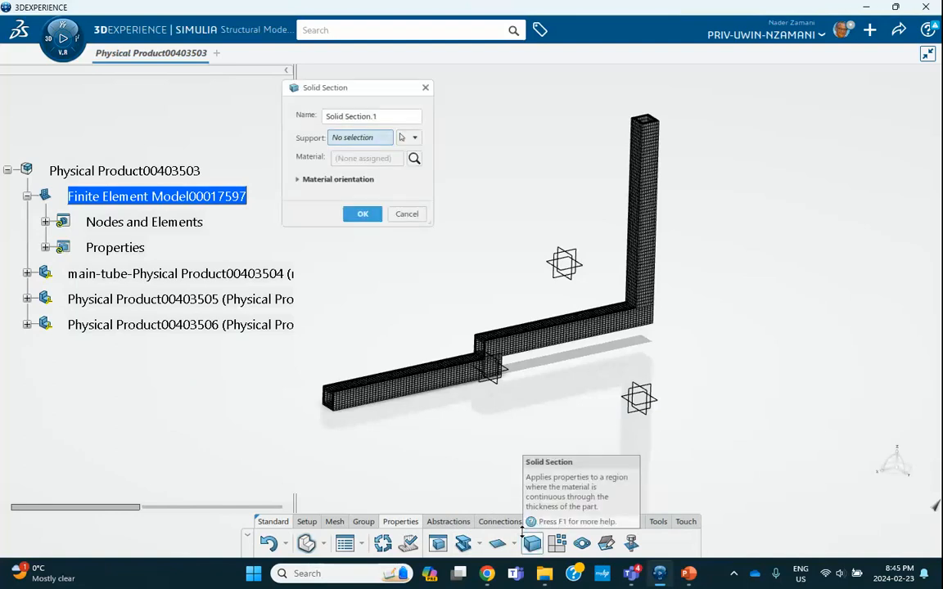
{"action": "left_click", "coordinate": [27, 274]}
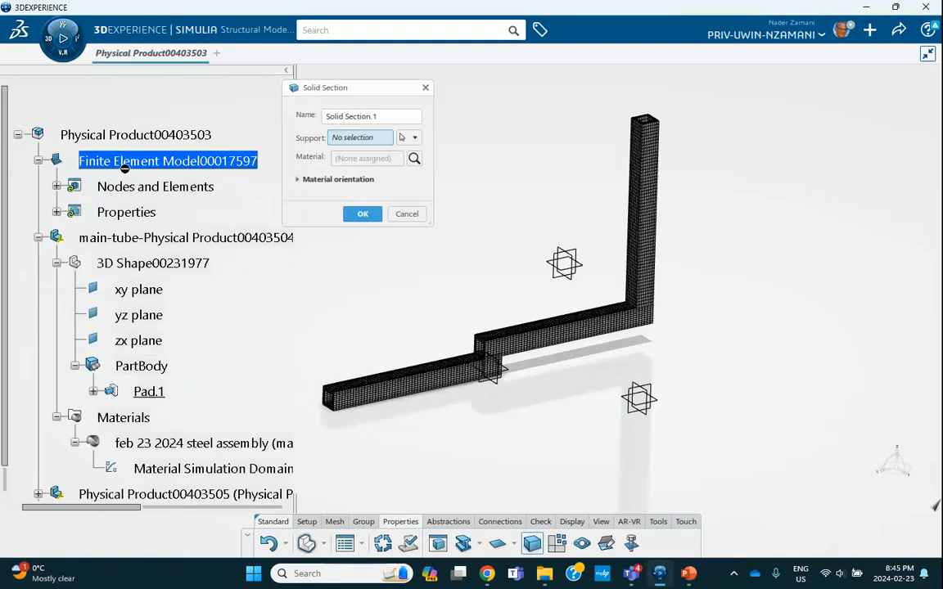
{"action": "left_click", "coordinate": [56, 186]}
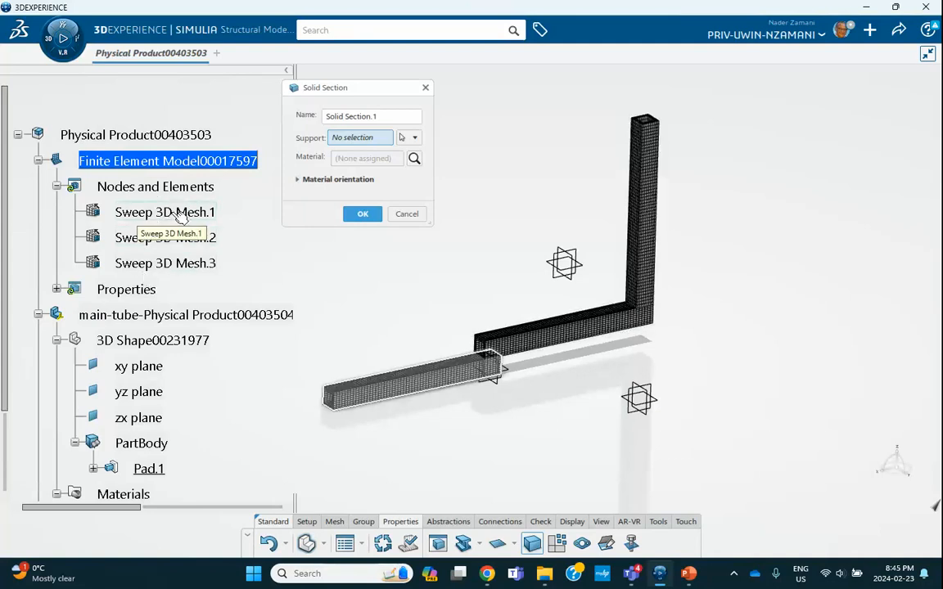
{"action": "scroll", "coordinate": [180, 214], "scroll_direction": "down", "scroll_amount": 3}
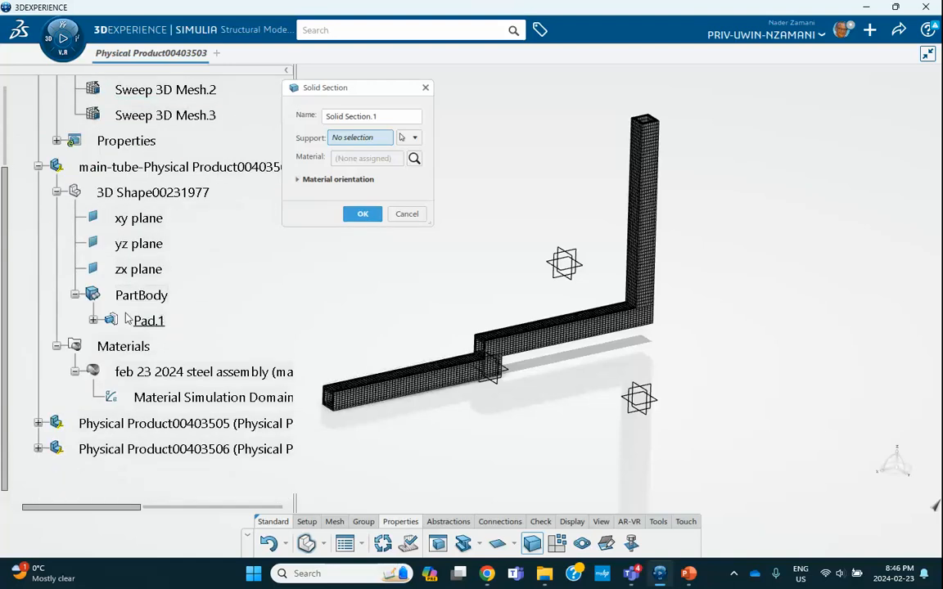
{"action": "scroll", "coordinate": [173, 295], "scroll_direction": "up", "scroll_amount": 2}
{"action": "scroll", "coordinate": [177, 283], "scroll_direction": "up", "scroll_amount": 1}
{"action": "scroll", "coordinate": [146, 202], "scroll_direction": "down", "scroll_amount": 3}
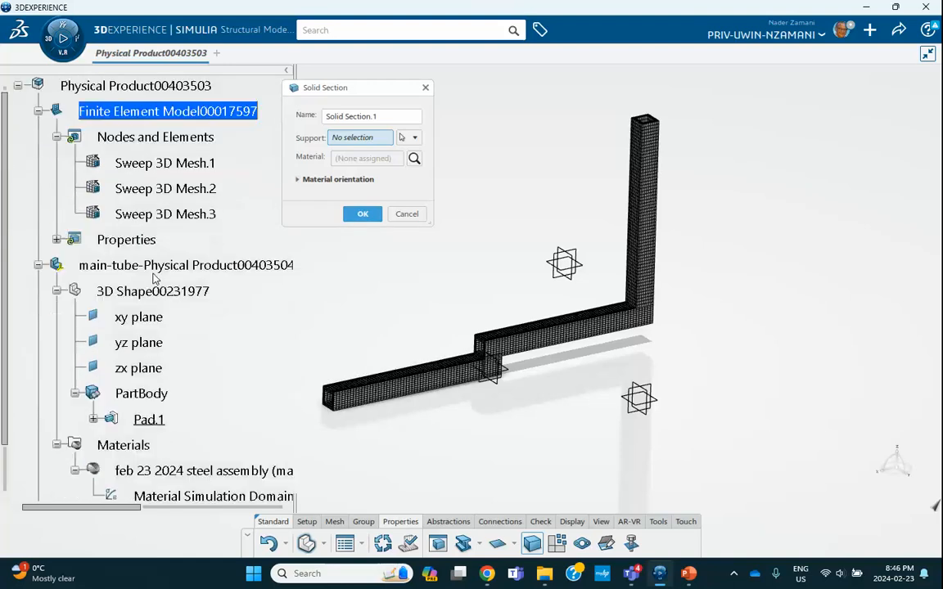
{"action": "left_click", "coordinate": [156, 322]}
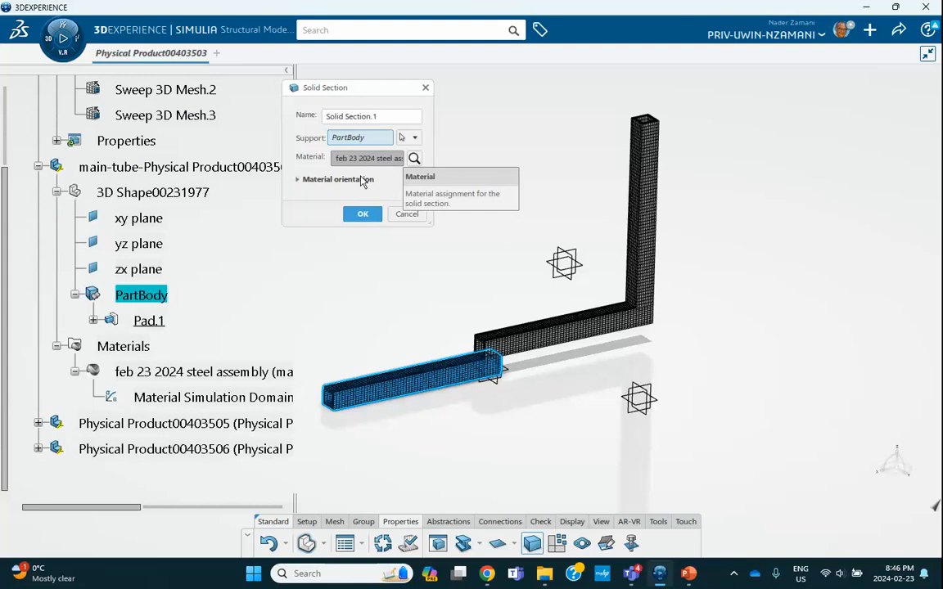
{"action": "left_click", "coordinate": [409, 215]}
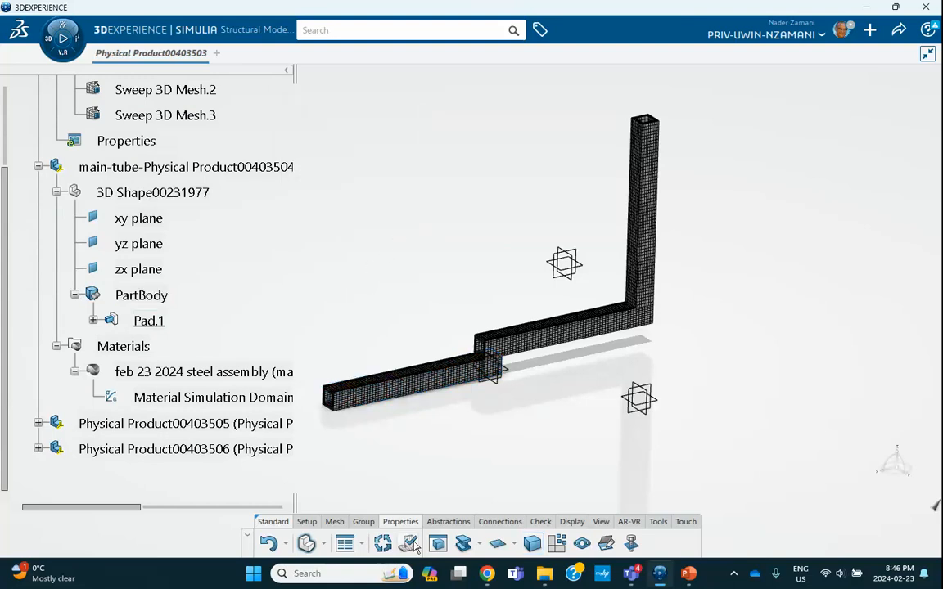
{"action": "left_click", "coordinate": [532, 544]}
{"action": "scroll", "coordinate": [219, 194], "scroll_direction": "up", "scroll_amount": 4}
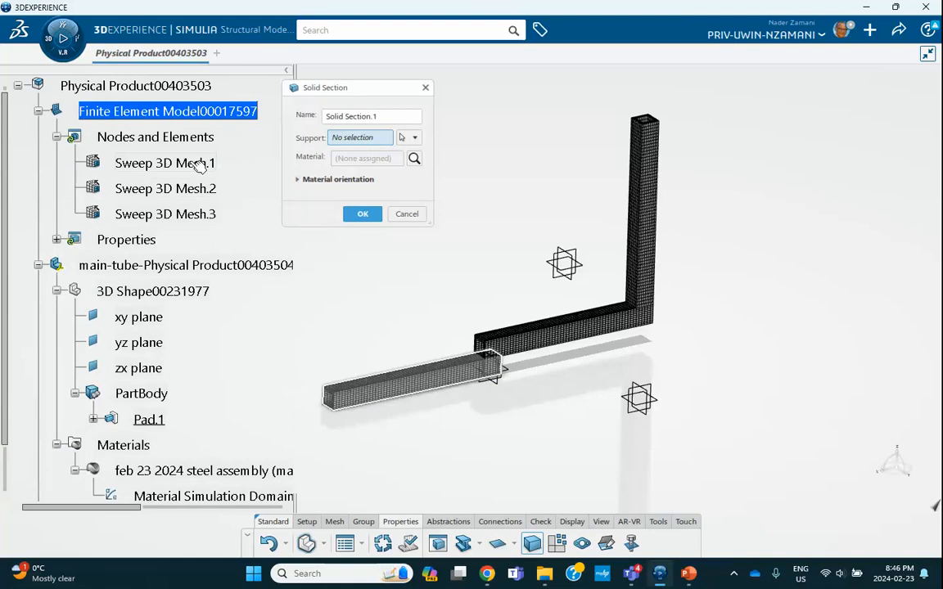
{"action": "left_click", "coordinate": [145, 166]}
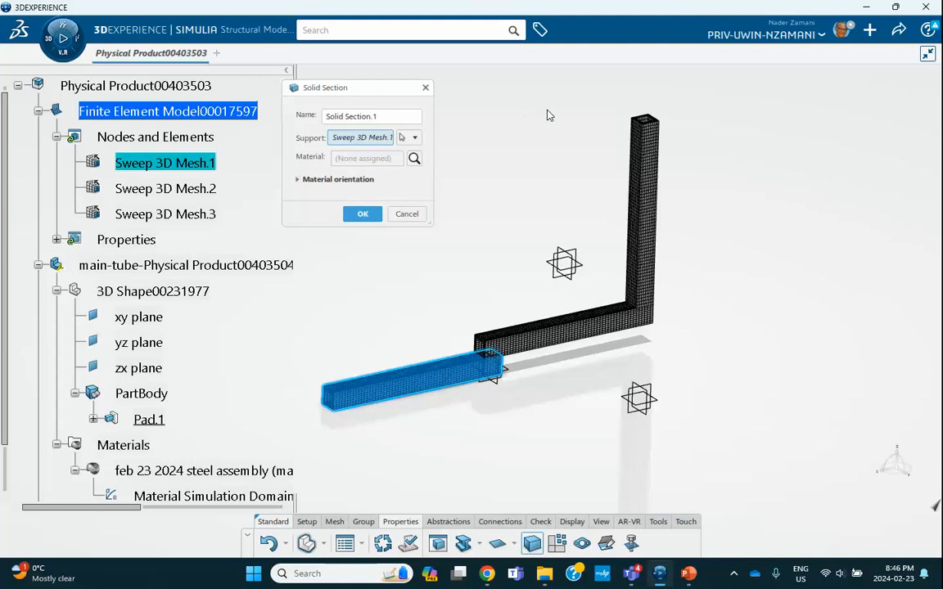
{"action": "left_click", "coordinate": [416, 213]}
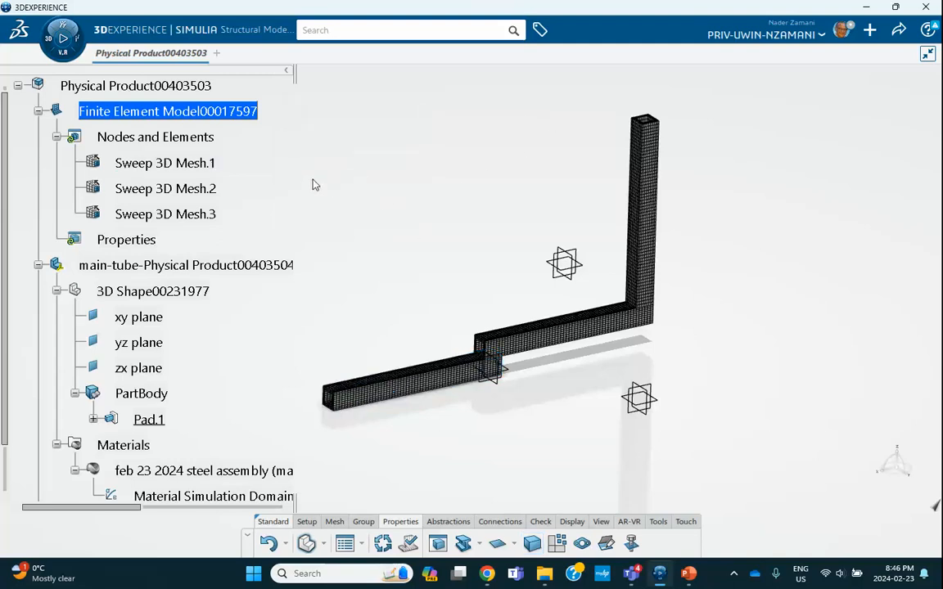
Create a solid section on the main tube's PartBody using the feb 23 2024 steel assembly material.
{"action": "left_click", "coordinate": [532, 543]}
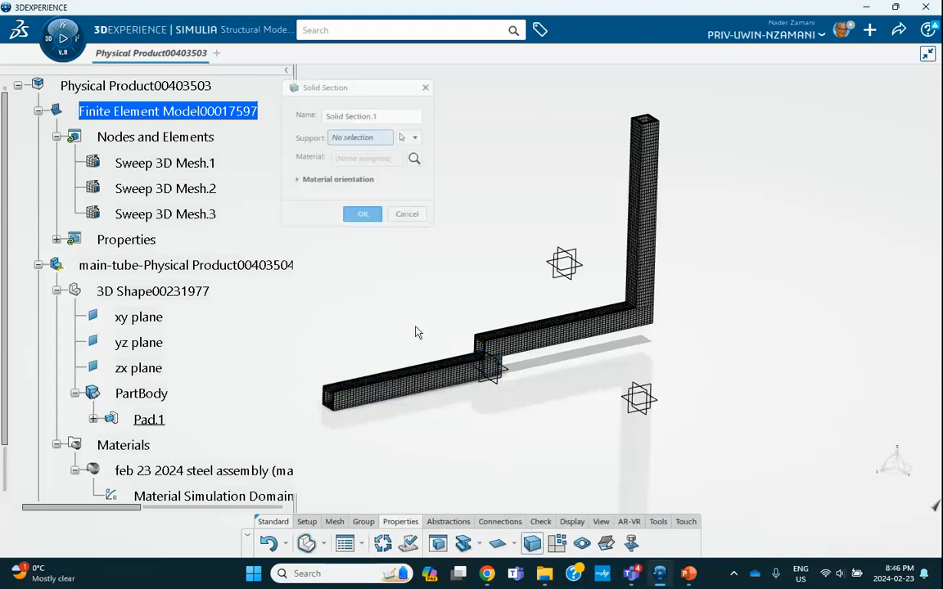
{"action": "scroll", "coordinate": [217, 236], "scroll_direction": "down", "scroll_amount": 2}
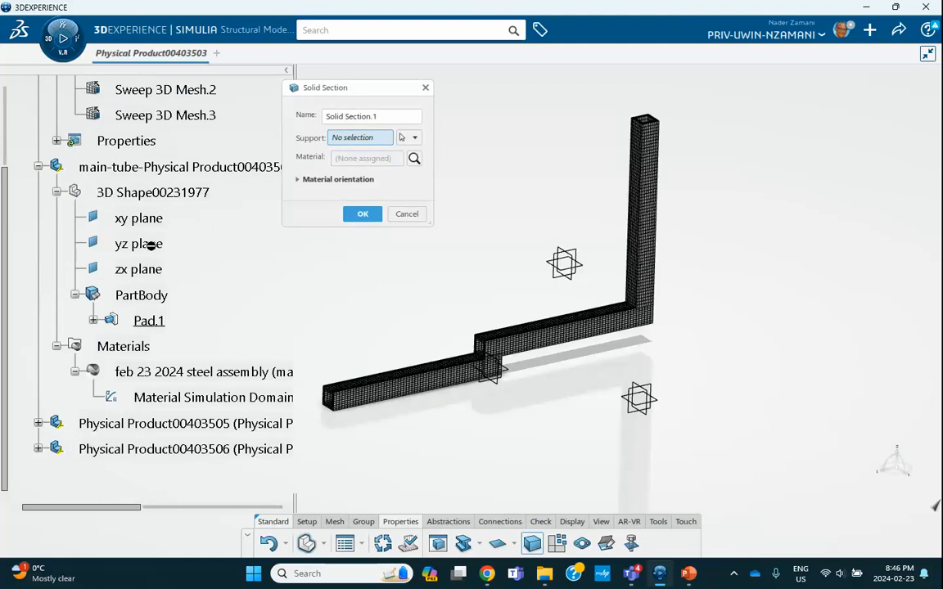
{"action": "left_click", "coordinate": [152, 322]}
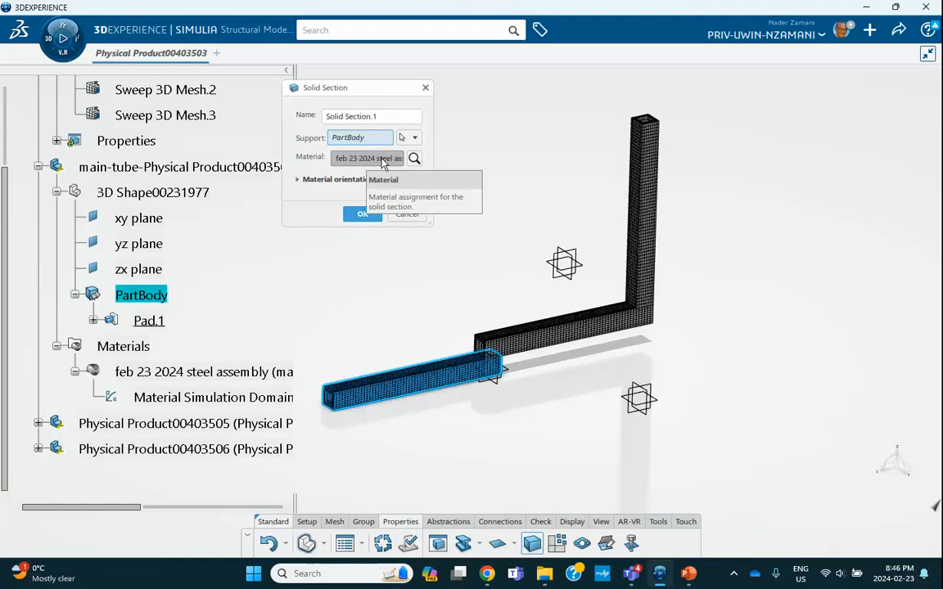
{"action": "left_click", "coordinate": [362, 214]}
Create a solid section on the PartBody of Physical Product00403505 using the feb 23 2024 steel assembly material.
{"action": "scroll", "coordinate": [253, 266], "scroll_direction": "down", "scroll_amount": 3}
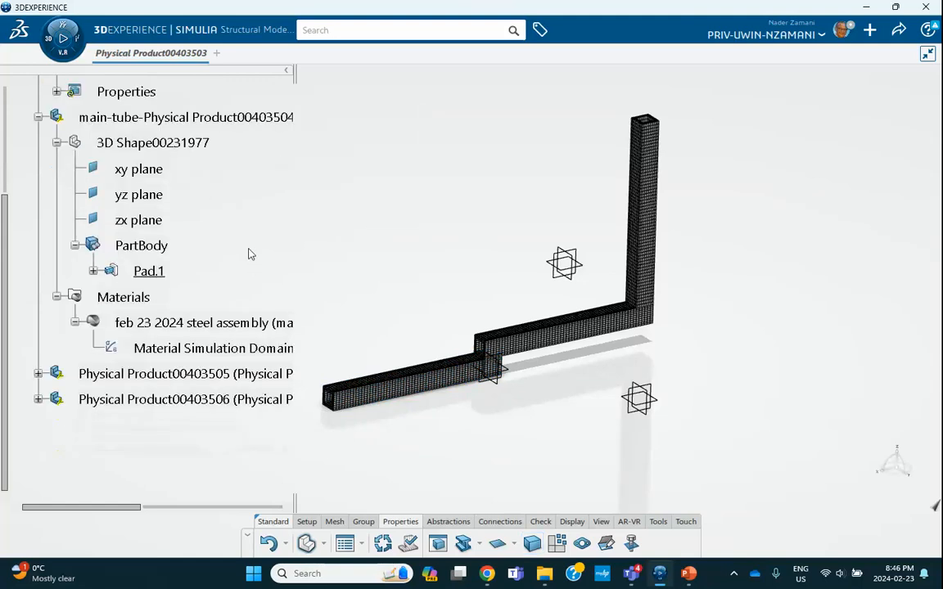
{"action": "left_click", "coordinate": [532, 545]}
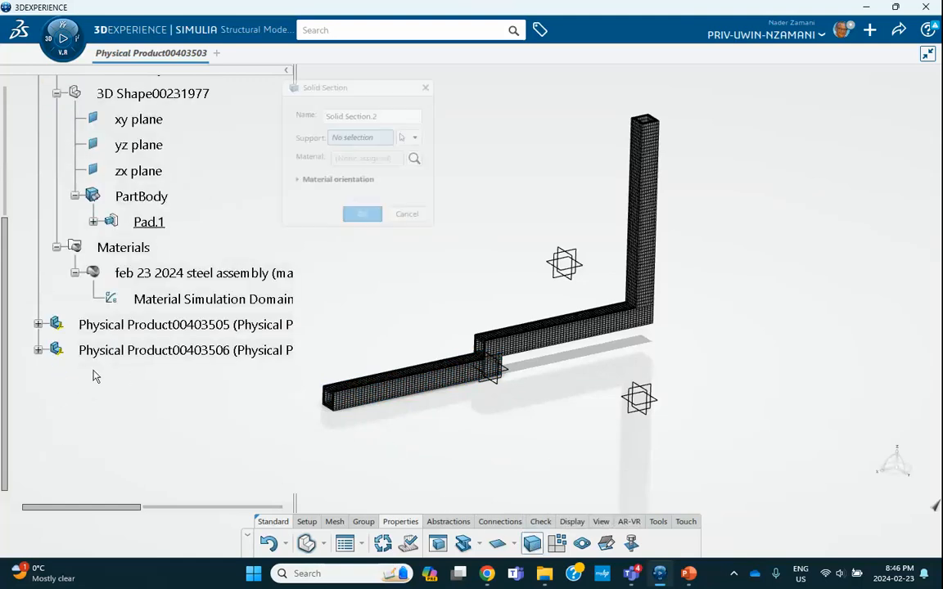
{"action": "left_click", "coordinate": [38, 324]}
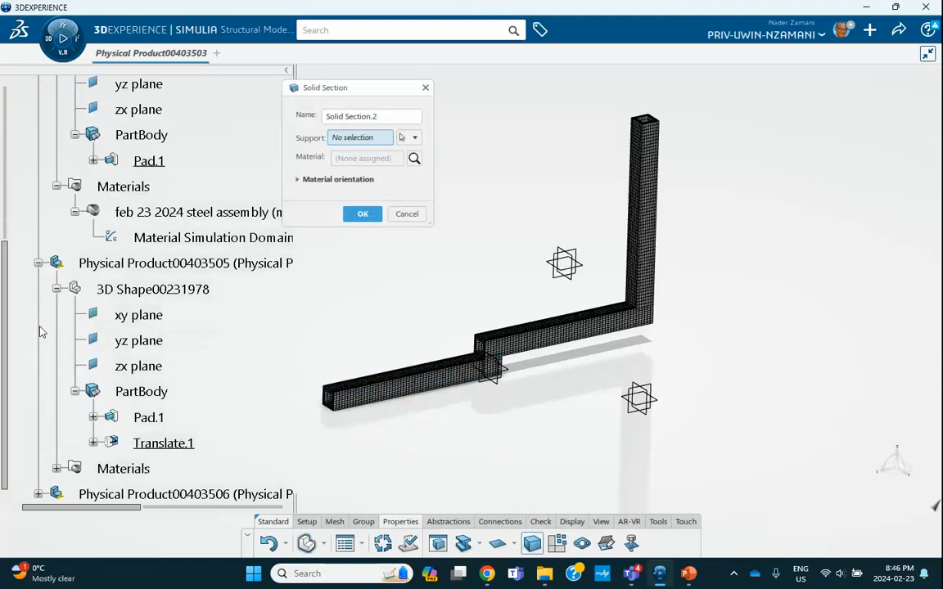
{"action": "left_click", "coordinate": [141, 392]}
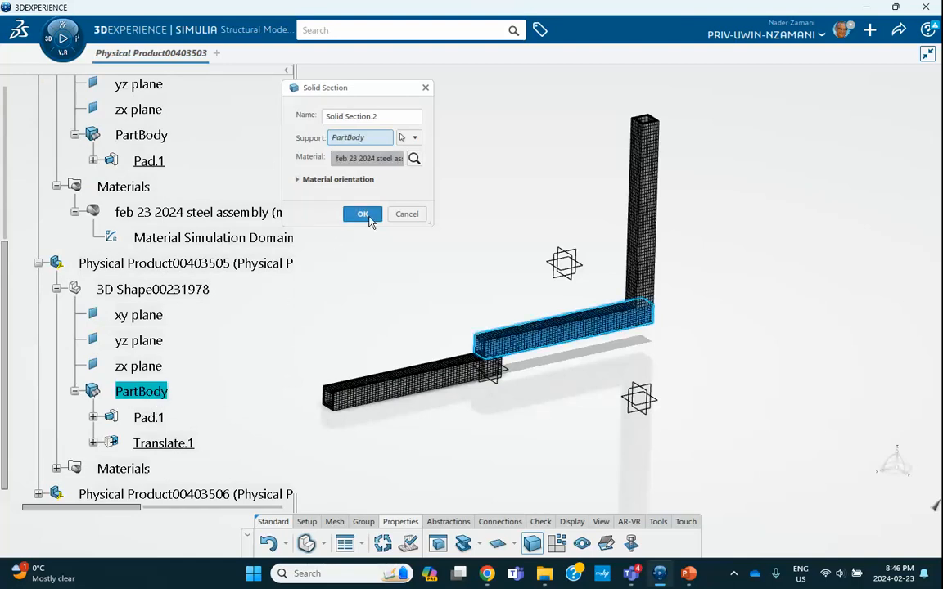
{"action": "left_click", "coordinate": [365, 214]}
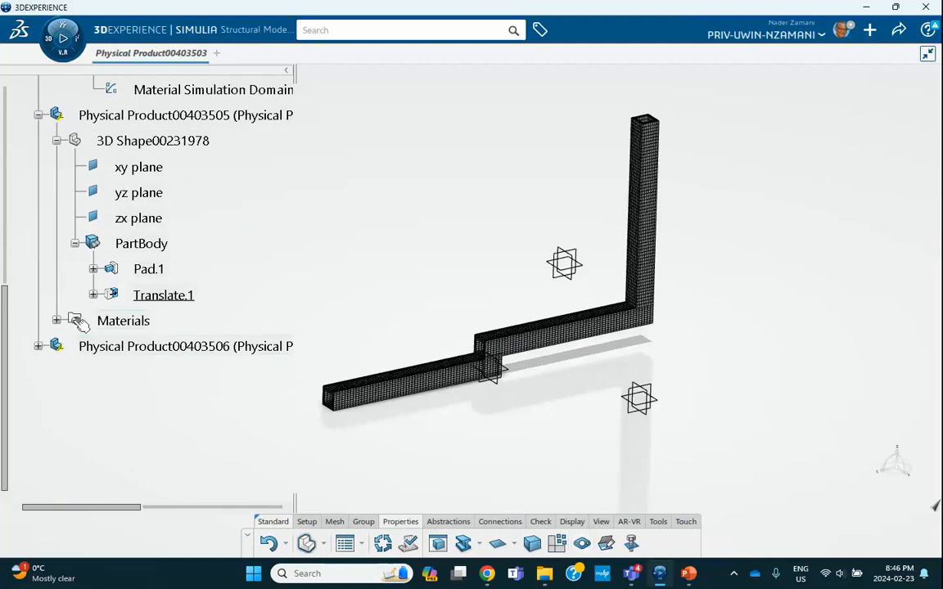
Create a solid section on the PartBody of Physical Product00403506 using the feb 23 2024 steel assembly material.
{"action": "left_click", "coordinate": [39, 346]}
{"action": "scroll", "coordinate": [183, 389], "scroll_direction": "down", "scroll_amount": 5}
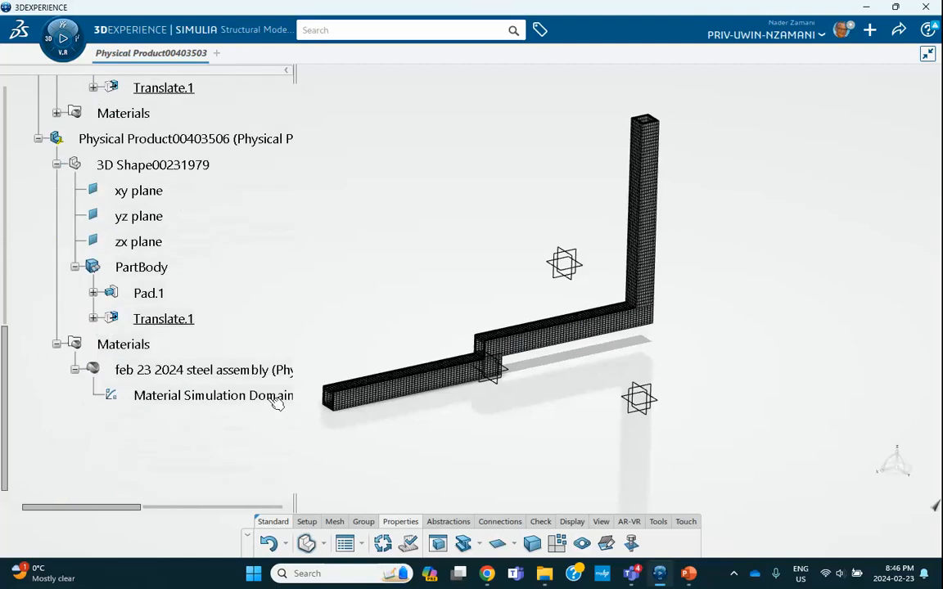
{"action": "left_click", "coordinate": [532, 543]}
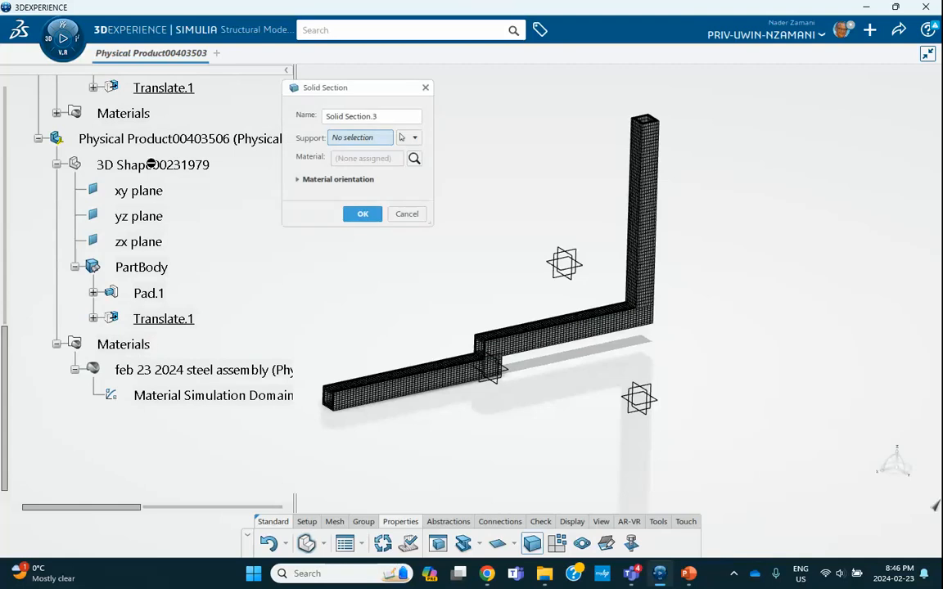
{"action": "left_click", "coordinate": [145, 267]}
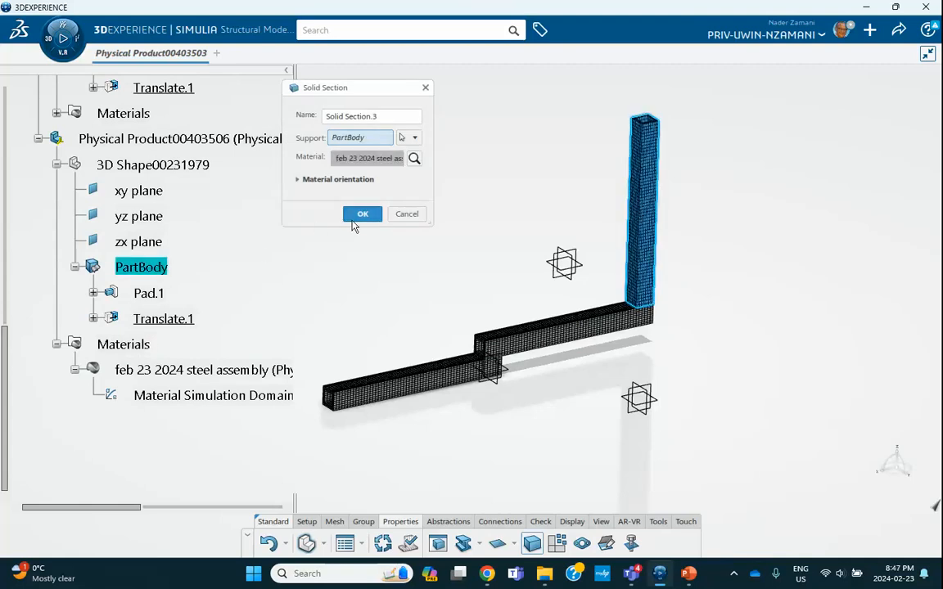
{"action": "left_click", "coordinate": [362, 214]}
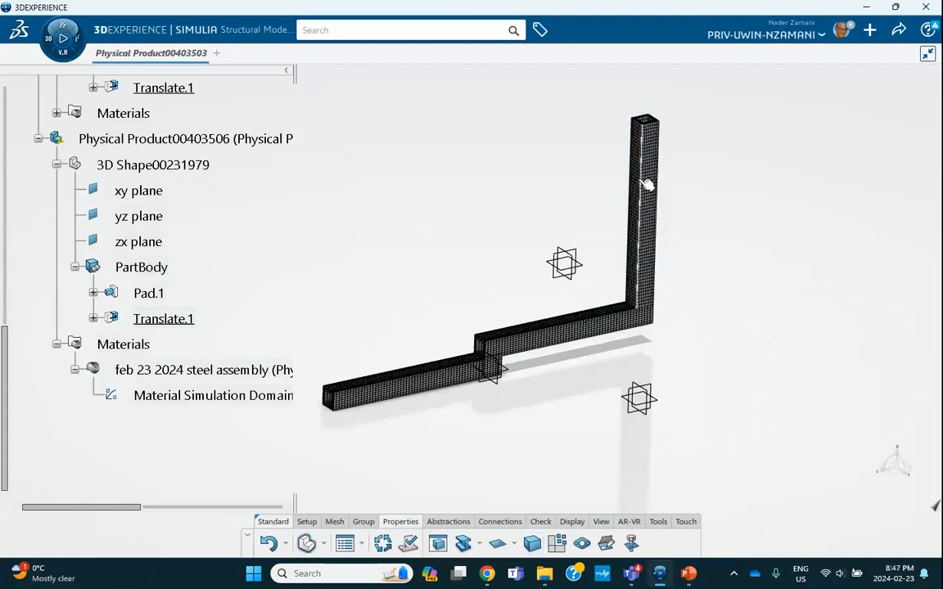
Save the assembly model with its finite element data.
{"action": "scroll", "coordinate": [233, 226], "scroll_direction": "up", "scroll_amount": 3}
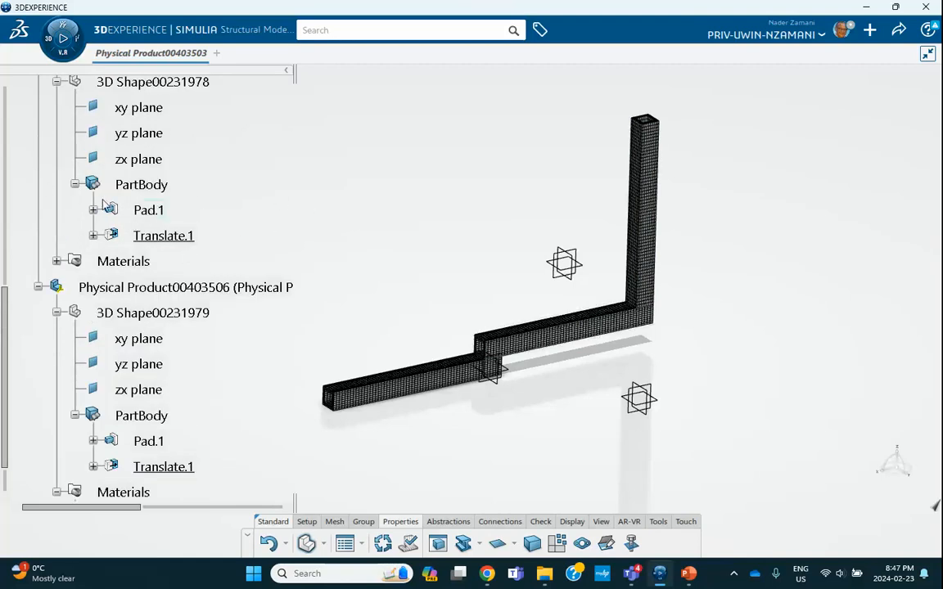
{"action": "scroll", "coordinate": [156, 211], "scroll_direction": "up", "scroll_amount": 3}
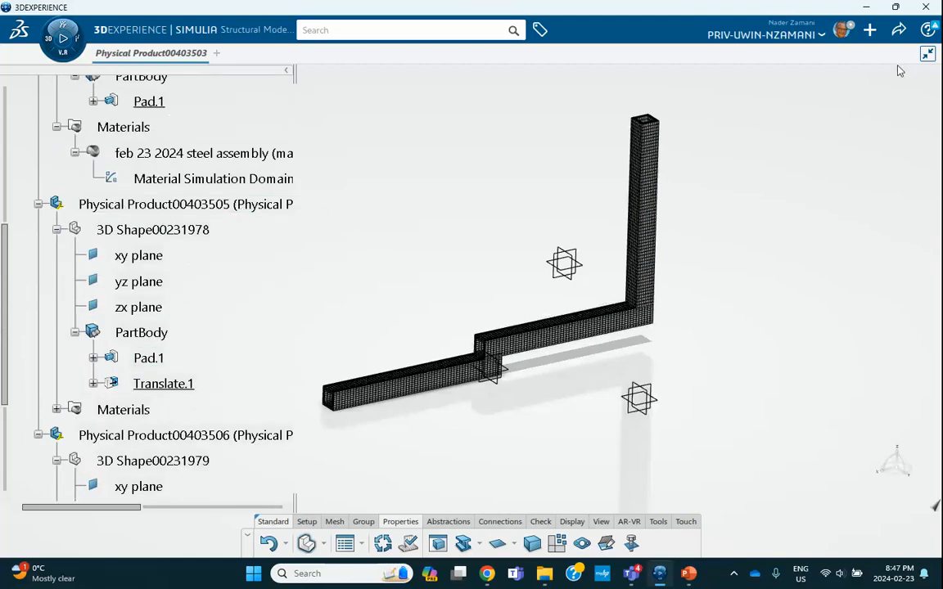
{"action": "left_click", "coordinate": [898, 36]}
{"action": "left_click", "coordinate": [847, 55]}
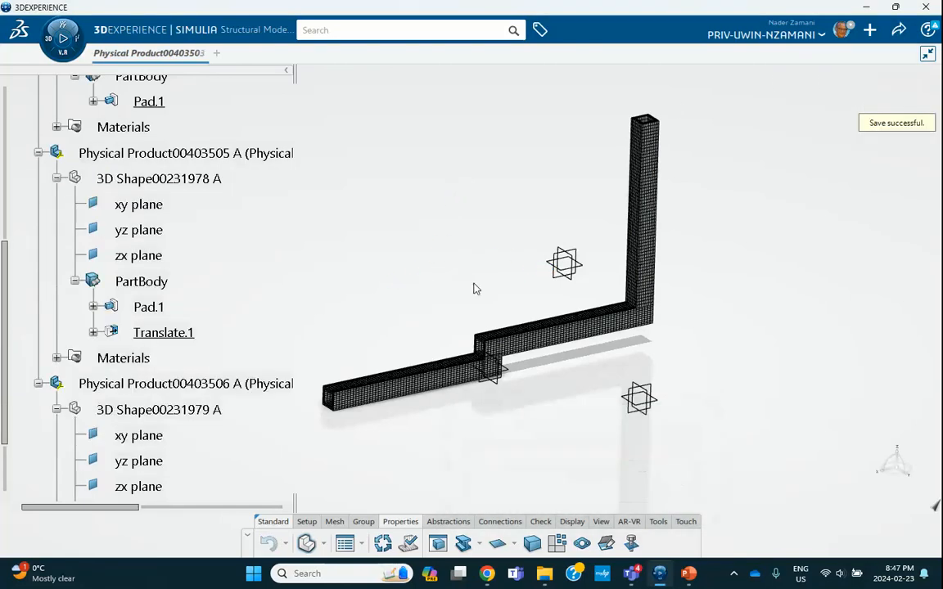
Check the mesh at the joint between the two horizontal tubes and update the finite element model.
{"action": "scroll", "coordinate": [484, 343], "scroll_direction": "up", "scroll_amount": 10}
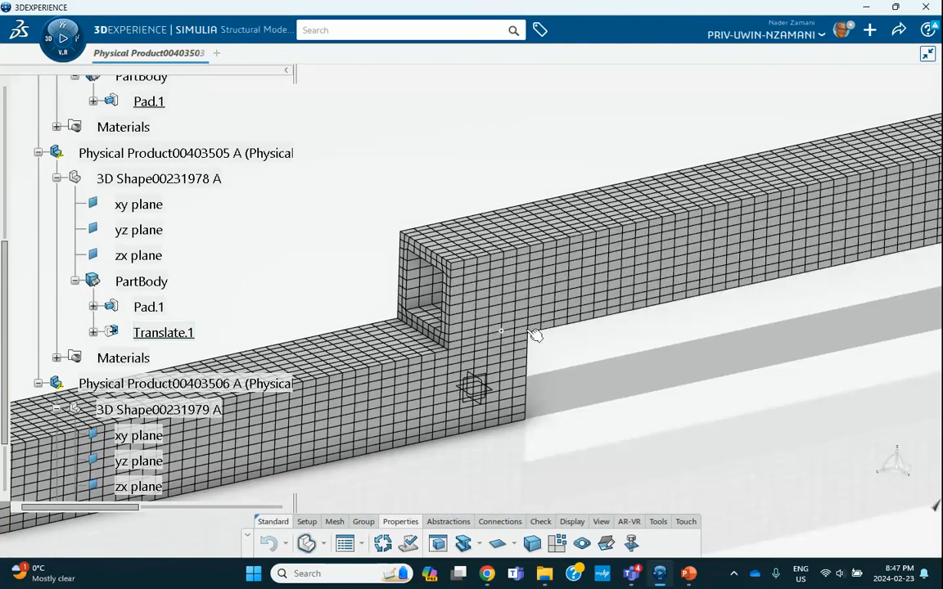
{"action": "middle_click_drag", "start_coordinate": [377, 385], "coordinate": [431, 264]}
{"action": "scroll", "coordinate": [392, 286], "scroll_direction": "up", "scroll_amount": 2}
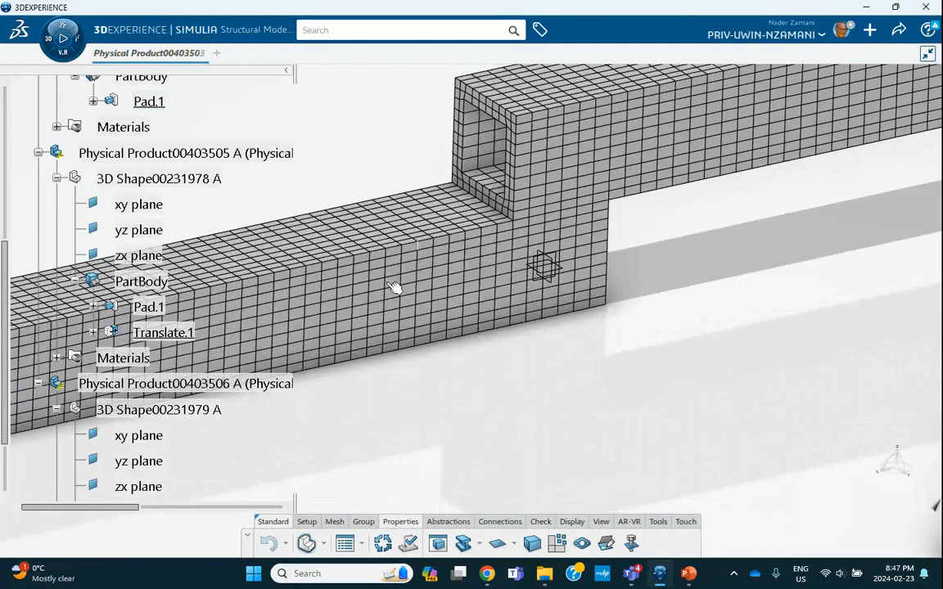
{"action": "left_click", "coordinate": [382, 544]}
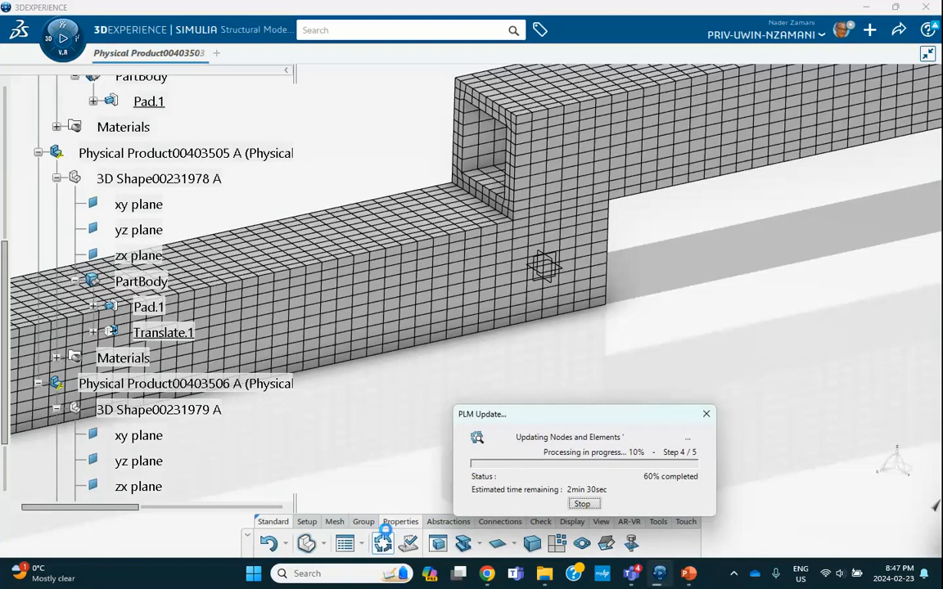
Inspect node numbering on the mesh near the joint between the two horizontal tubes, using the Node entity option.
{"action": "left_click", "coordinate": [573, 522]}
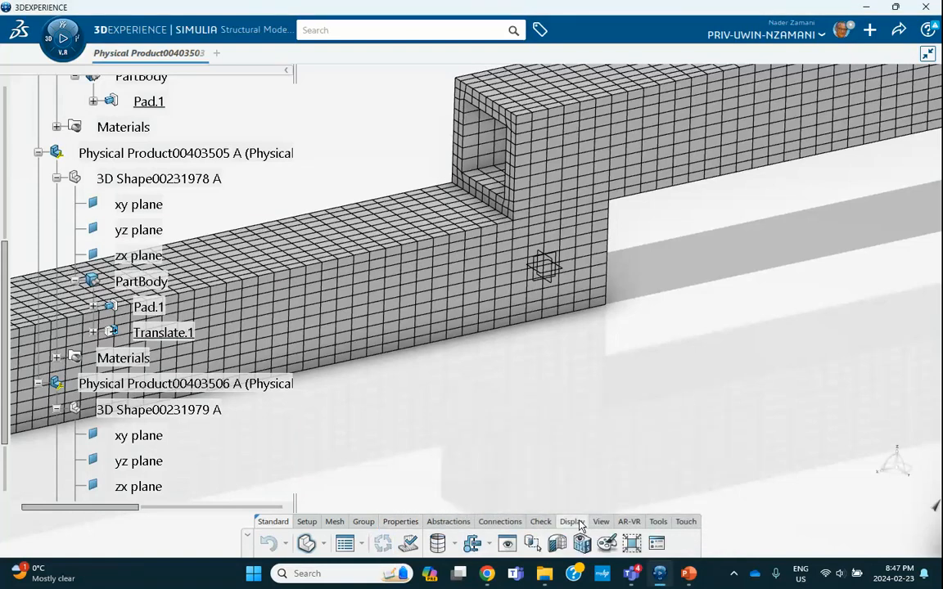
{"action": "left_click", "coordinate": [580, 547]}
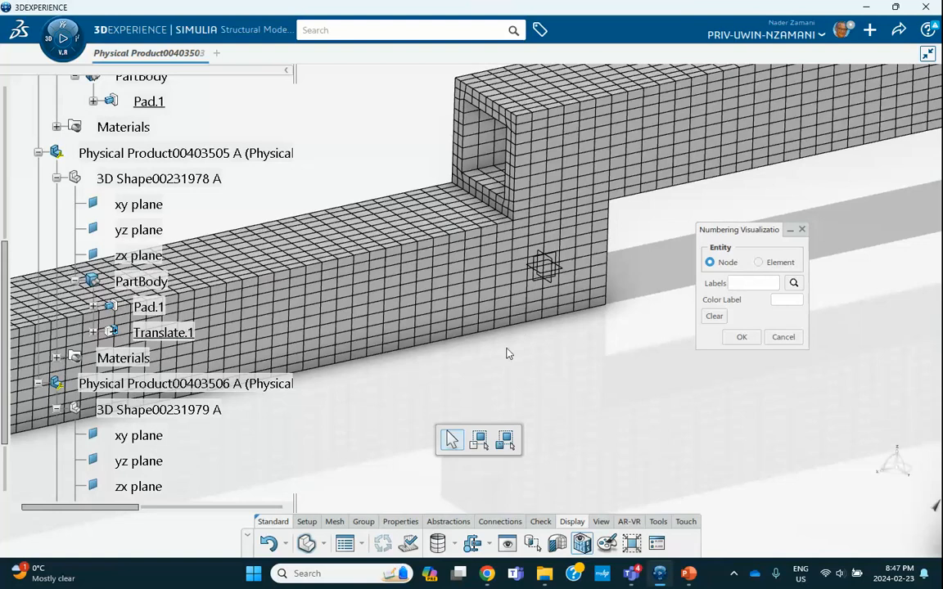
{"action": "middle_click_drag", "start_coordinate": [506, 345], "coordinate": [369, 443], "text": "ctrl"}
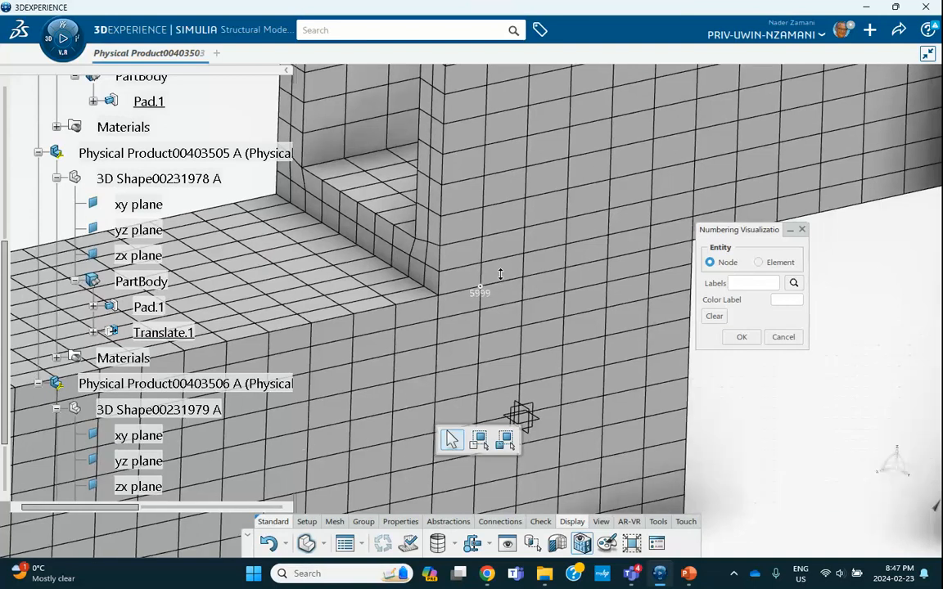
{"action": "middle_click_drag", "start_coordinate": [500, 279], "coordinate": [556, 473]}
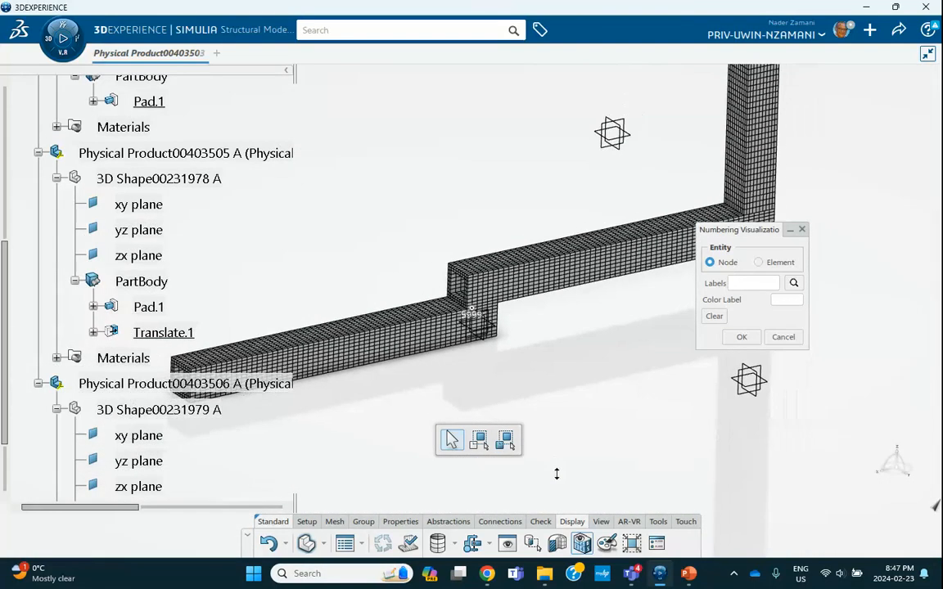
{"action": "left_click", "coordinate": [740, 337]}
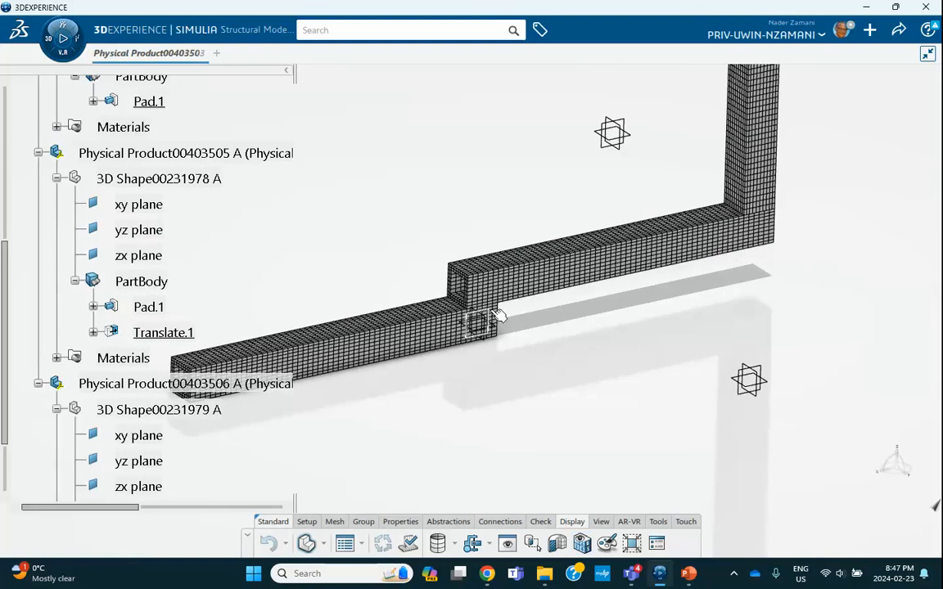
{"action": "middle_click_drag", "start_coordinate": [547, 311], "coordinate": [593, 393]}
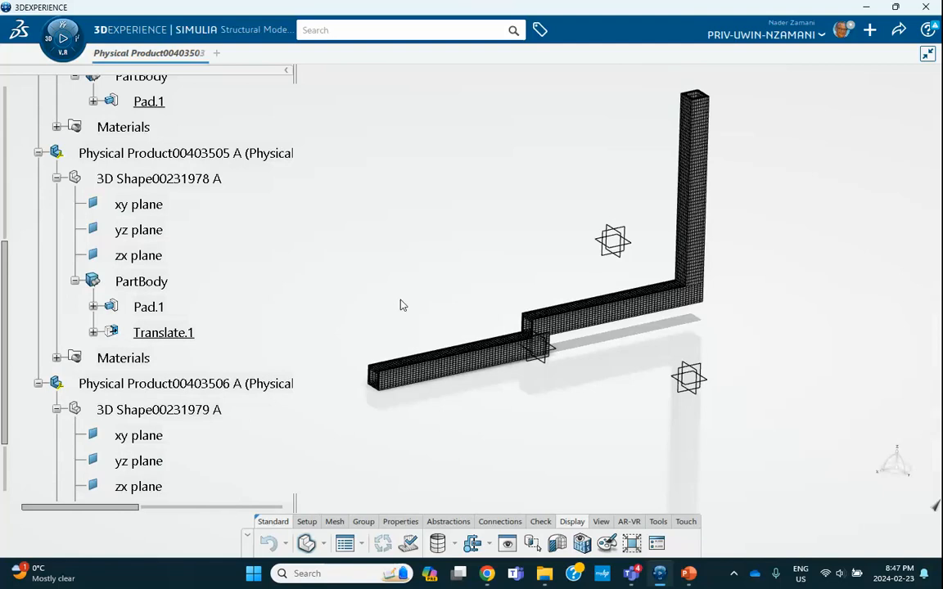
Hide the FE models with the Visibility Manager so only the tube geometry shows, and collapse the manager.
{"action": "right_click", "coordinate": [378, 151]}
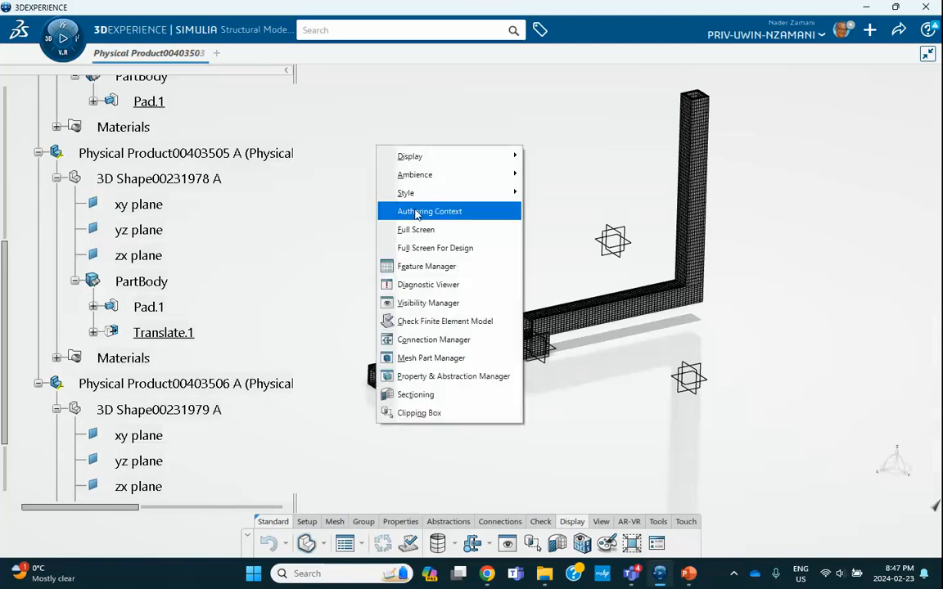
{"action": "left_click", "coordinate": [428, 303]}
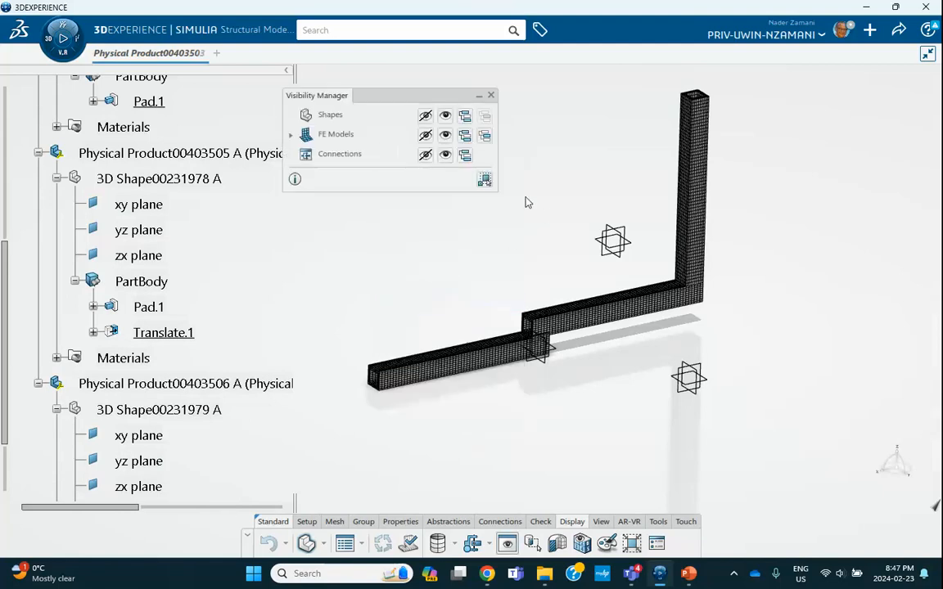
{"action": "left_click", "coordinate": [424, 134]}
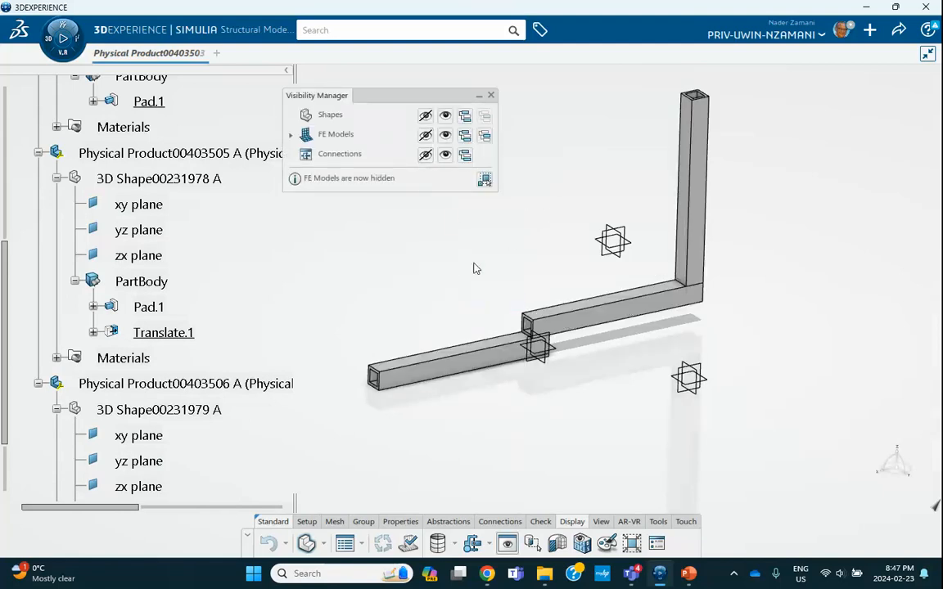
{"action": "double_click", "coordinate": [439, 94]}
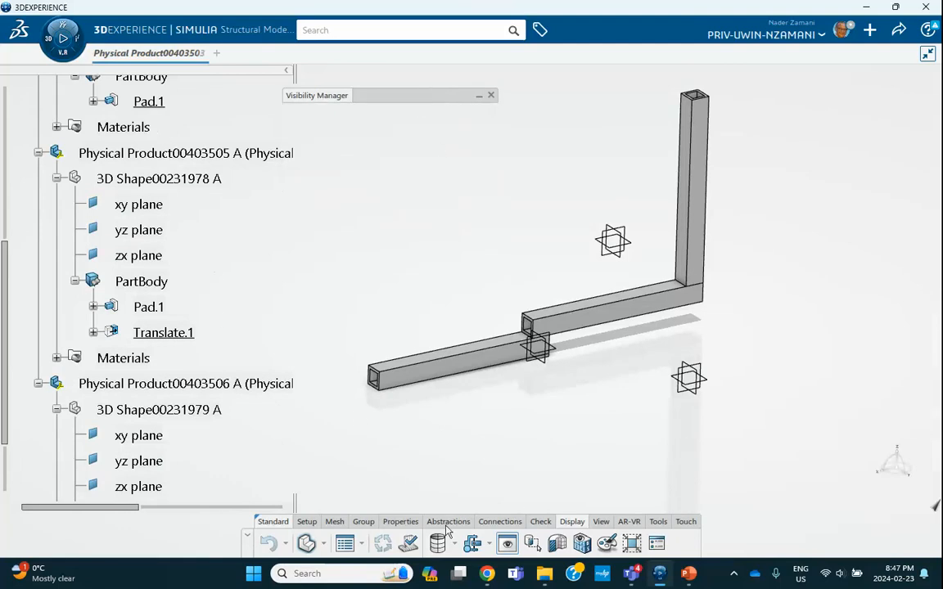
Run Tie Detection on the geometry of the whole model with a 0.001 mm search tolerance.
{"action": "left_click", "coordinate": [500, 523]}
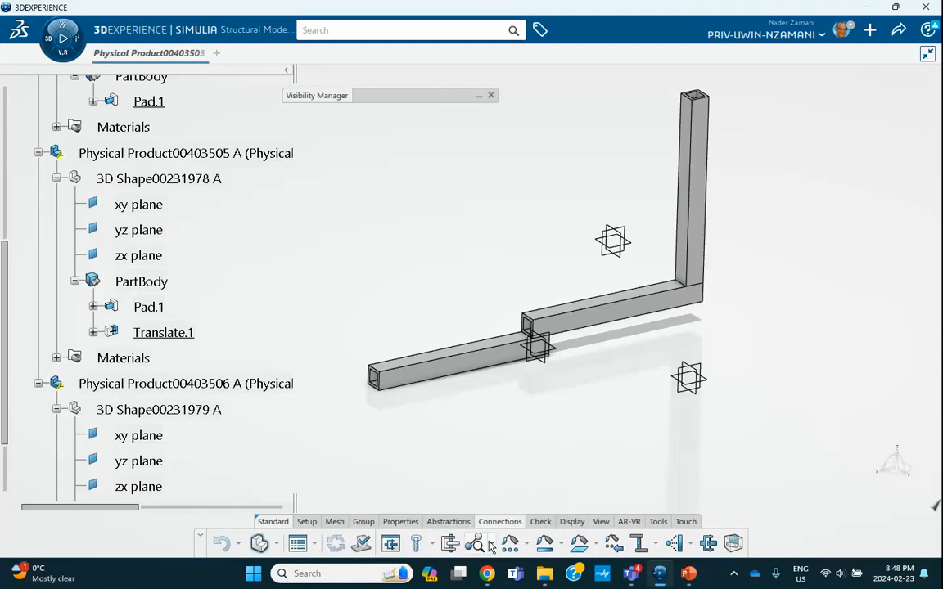
{"action": "left_click", "coordinate": [489, 544]}
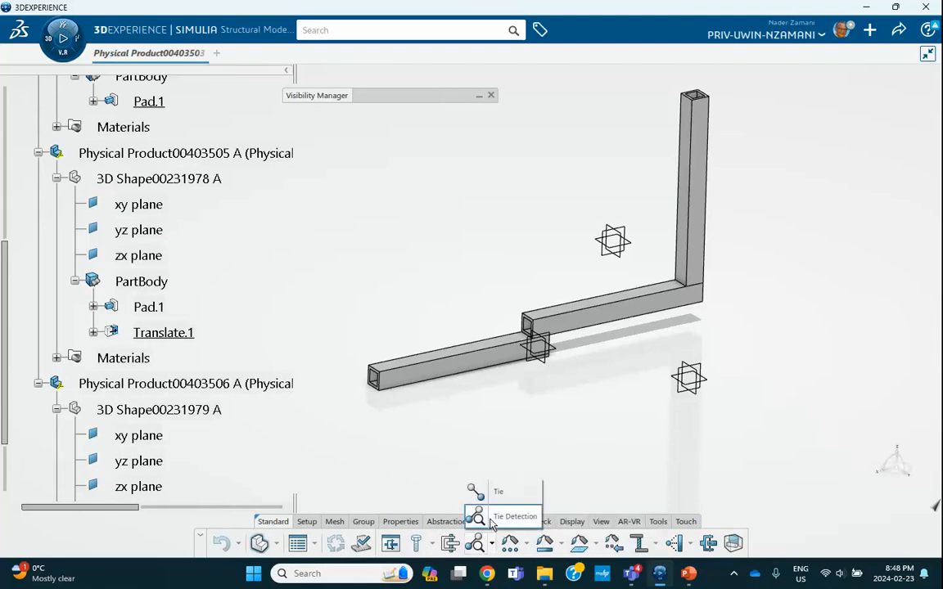
{"action": "left_click", "coordinate": [495, 517]}
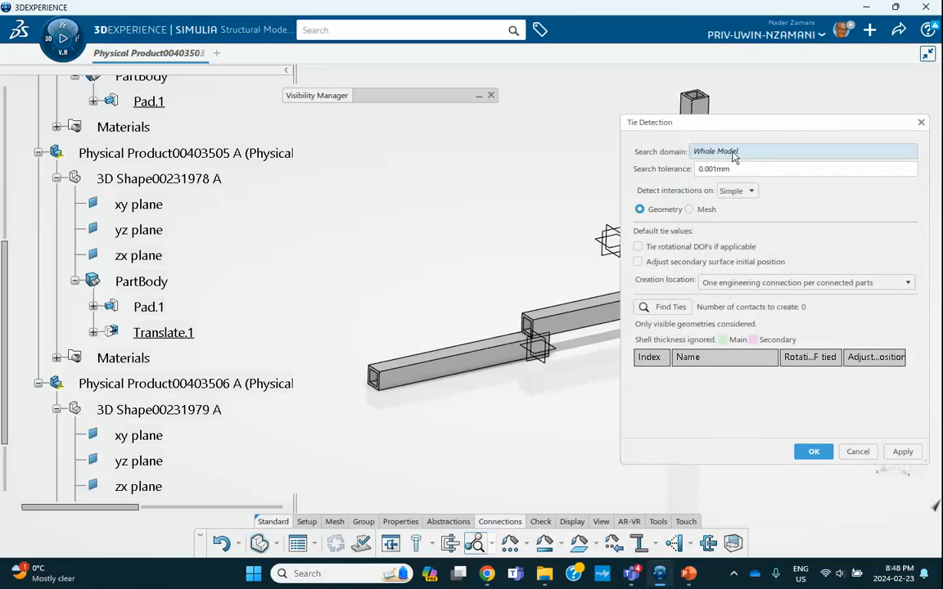
{"action": "middle_click_drag", "start_coordinate": [506, 181], "coordinate": [423, 146]}
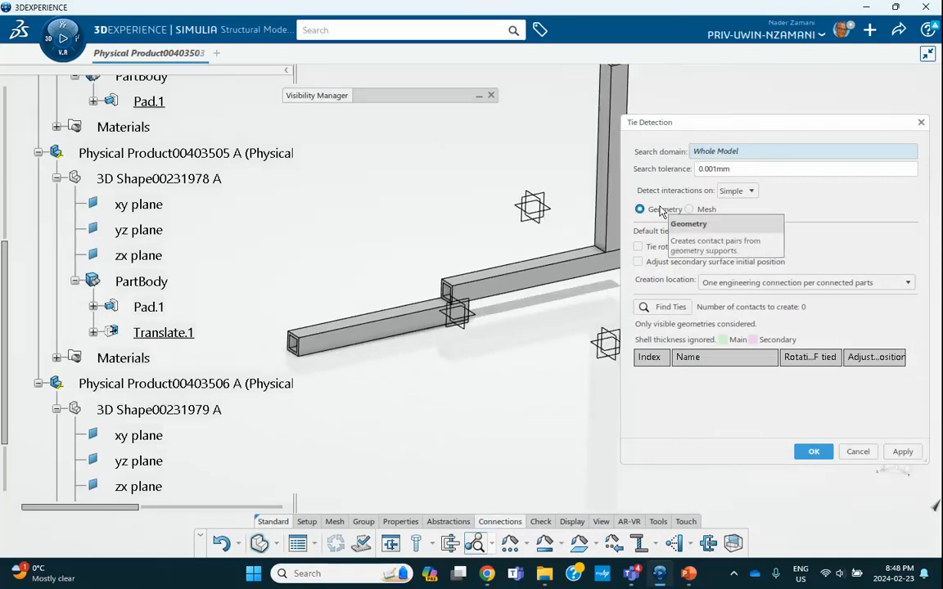
{"action": "left_click", "coordinate": [669, 308]}
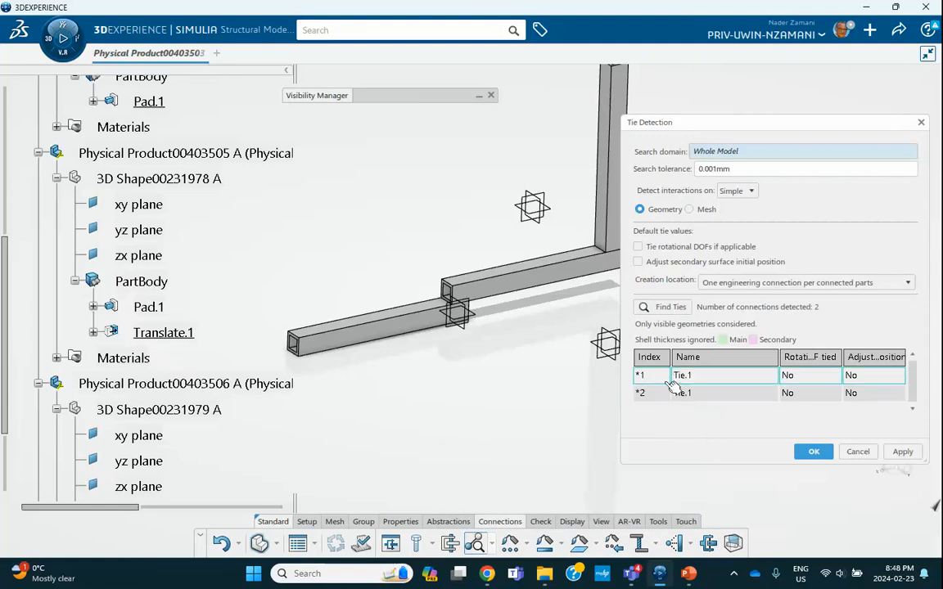
Preview the main and secondary surfaces of each detected tie and create the tie connections.
{"action": "left_click", "coordinate": [670, 376]}
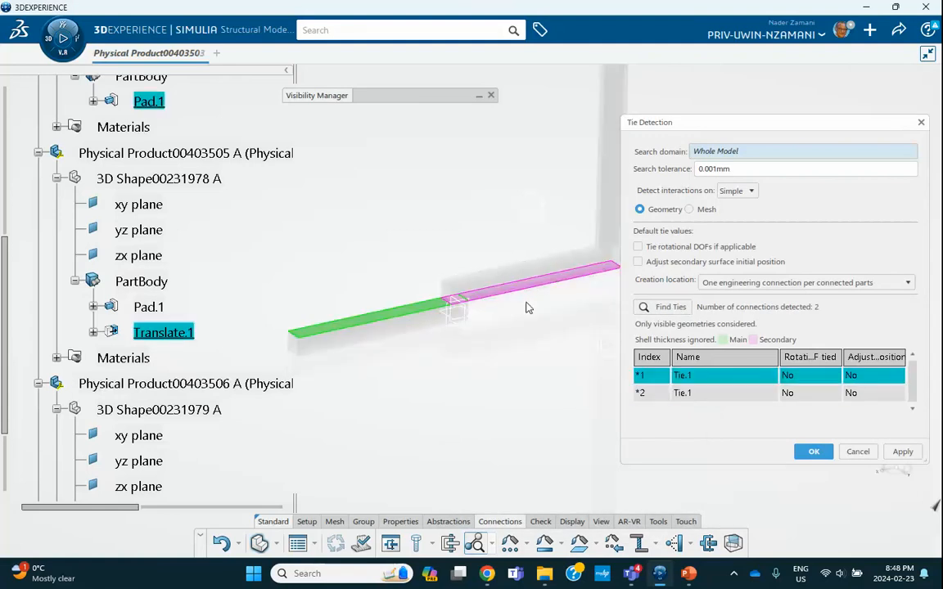
{"action": "left_click", "coordinate": [679, 394]}
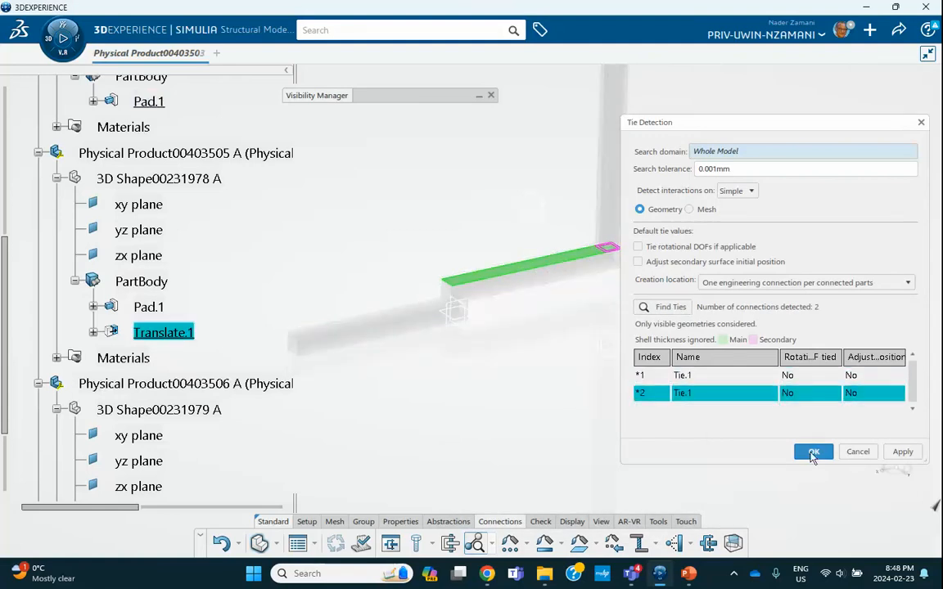
{"action": "left_click", "coordinate": [903, 451]}
{"action": "left_click", "coordinate": [813, 452]}
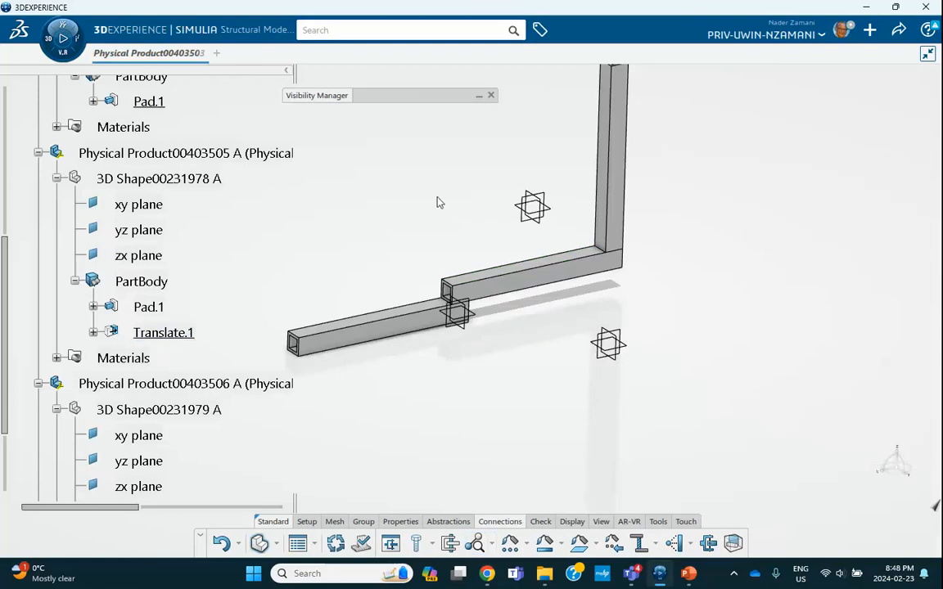
Switch to Structural Scenario Creation and initialize a Structural simulation of the assembly using Finite Element Model00017597 A.
{"action": "scroll", "coordinate": [438, 202], "scroll_direction": "down", "scroll_amount": 5}
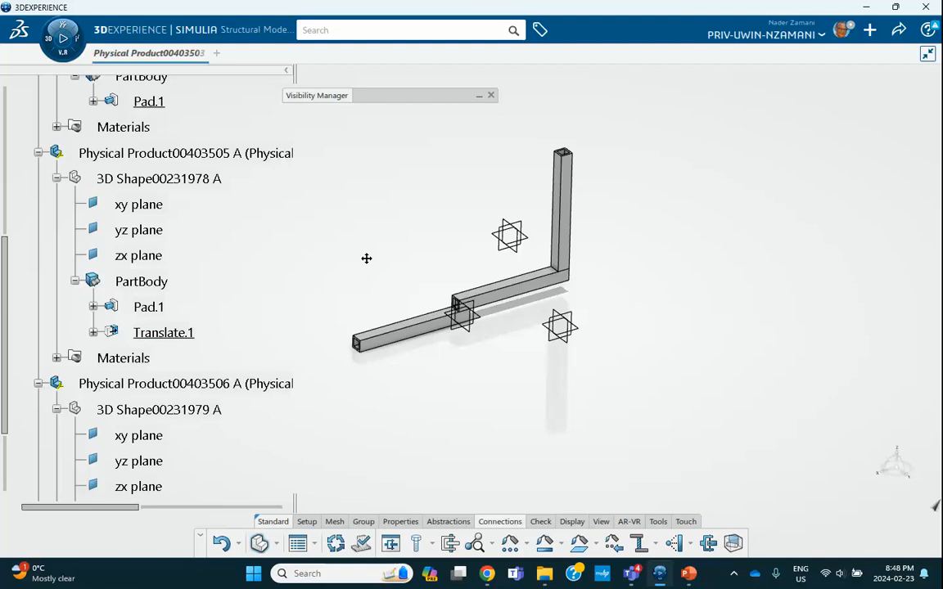
{"action": "middle_click_drag", "start_coordinate": [366, 257], "coordinate": [461, 267]}
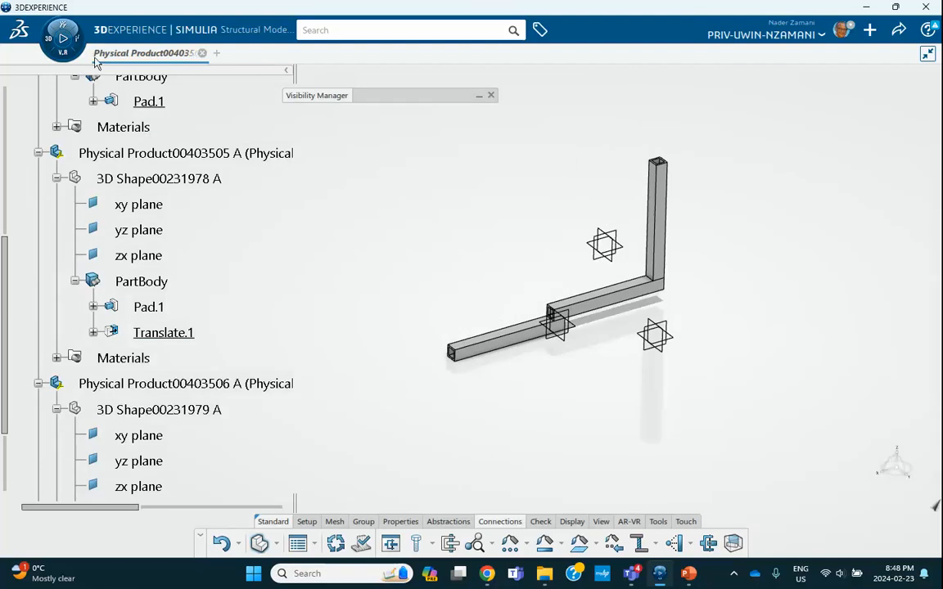
{"action": "left_click", "coordinate": [49, 37]}
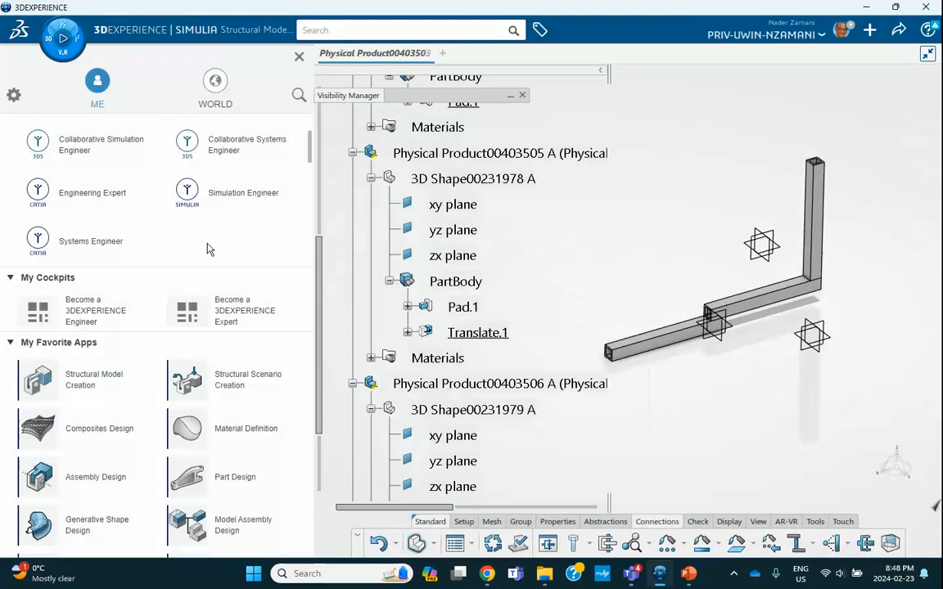
{"action": "left_click", "coordinate": [240, 382]}
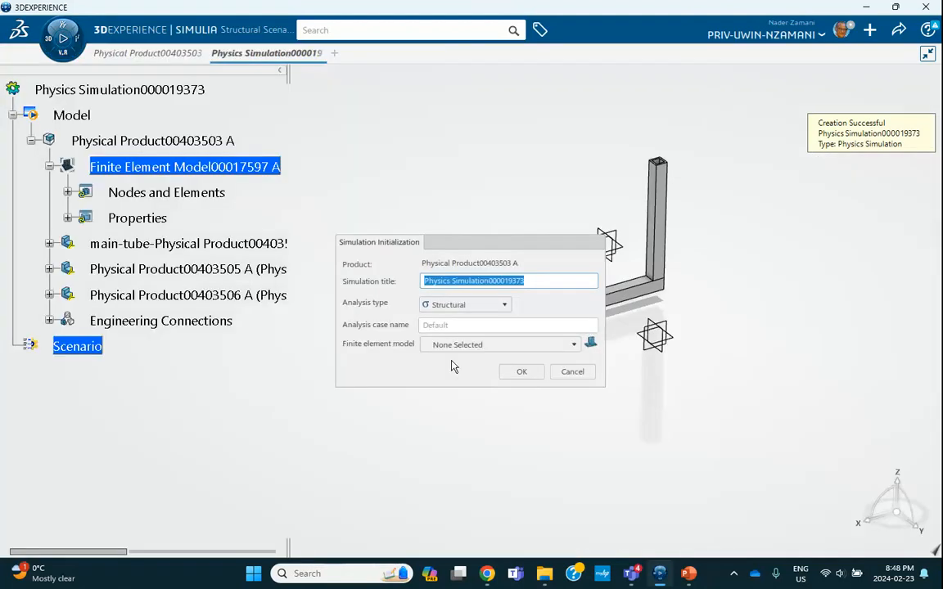
{"action": "left_click", "coordinate": [454, 345]}
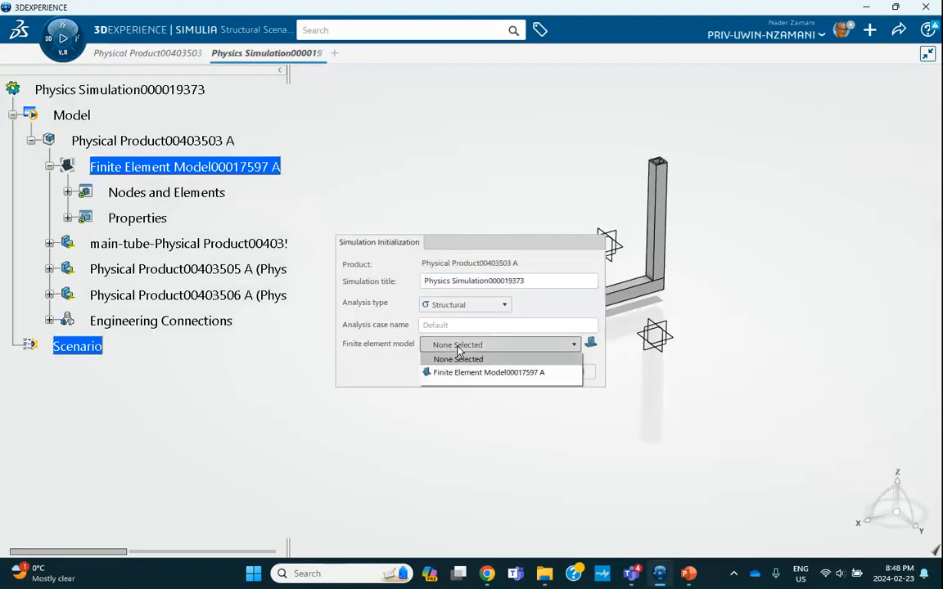
{"action": "left_click", "coordinate": [429, 370]}
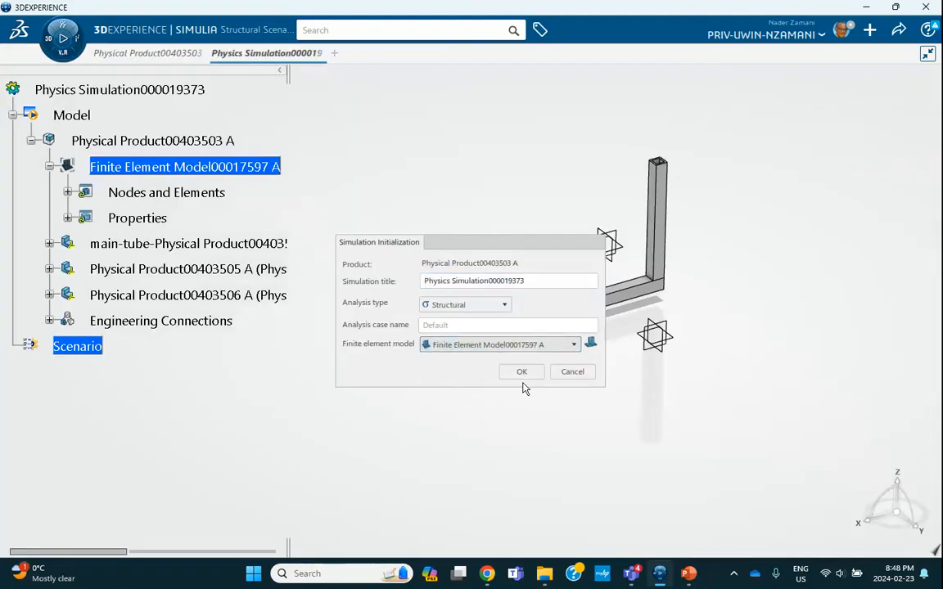
{"action": "left_click", "coordinate": [521, 372]}
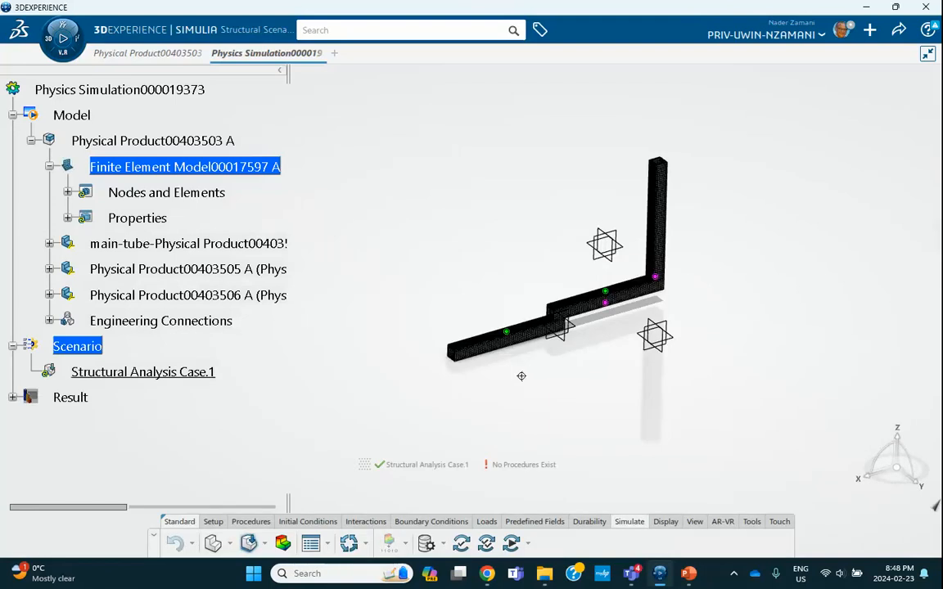
Use the Visibility Manager to hide all FE models and connections so only the tube geometry shows.
{"action": "middle_click_drag", "start_coordinate": [521, 378], "coordinate": [442, 269], "text": "ctrl"}
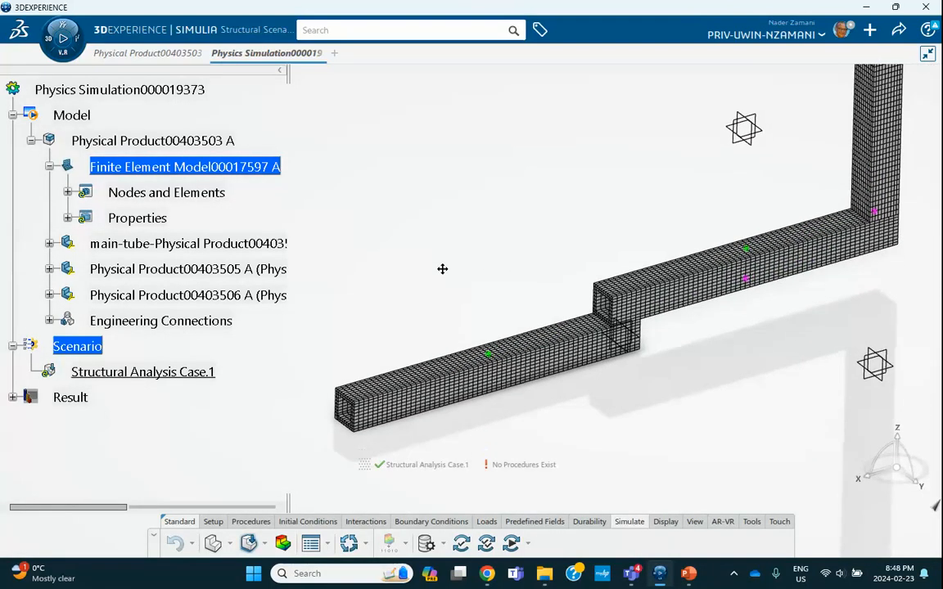
{"action": "right_click", "coordinate": [418, 165]}
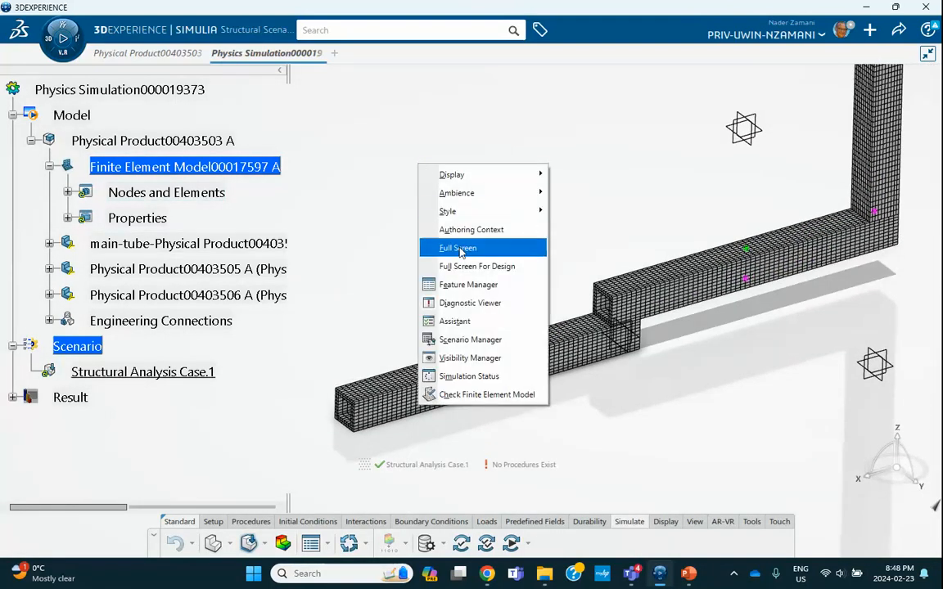
{"action": "left_click", "coordinate": [455, 360]}
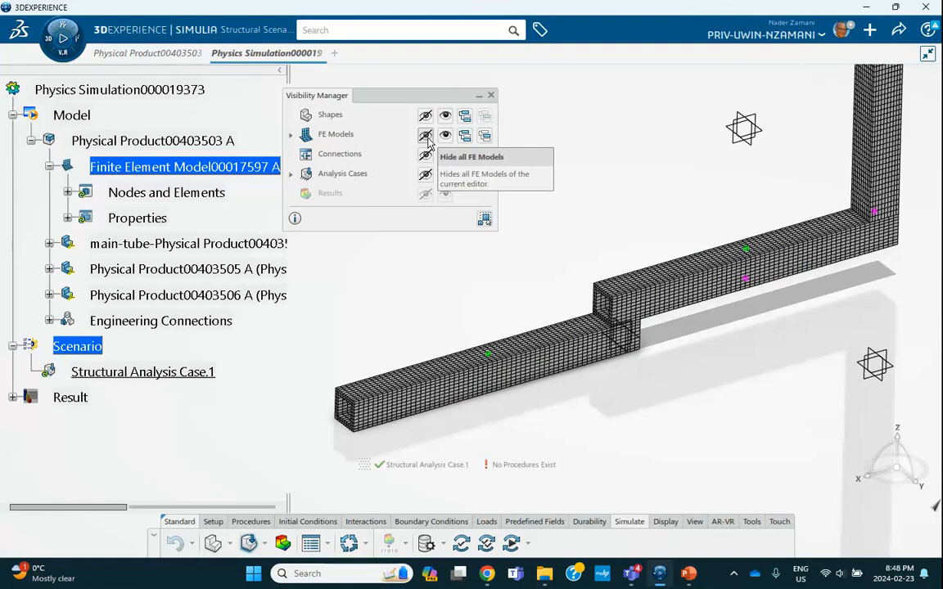
{"action": "left_click", "coordinate": [426, 136]}
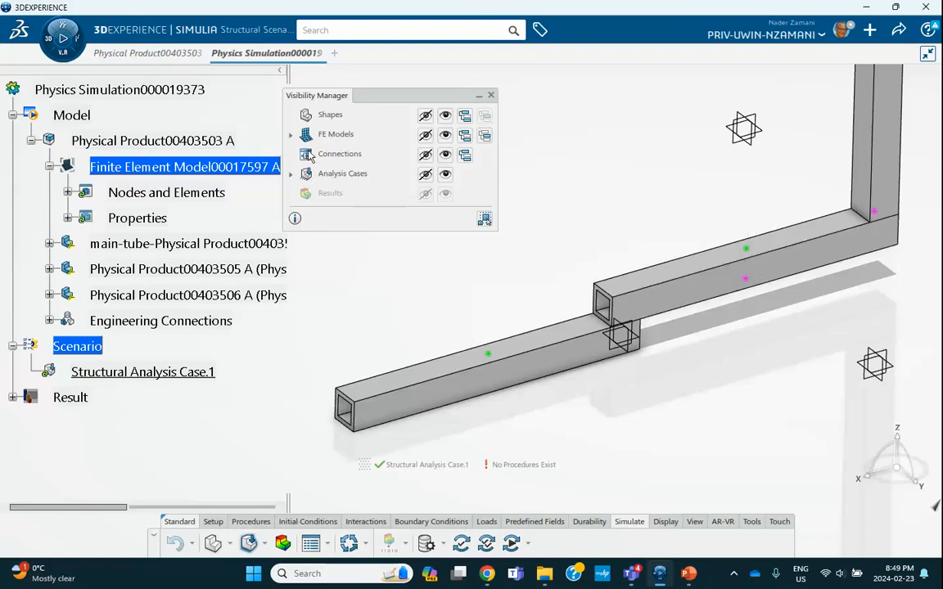
{"action": "left_click", "coordinate": [424, 156]}
Add a static step with a 1 s step time and automatic incrementation, leaving geometric nonlinearity off in the advanced options.
{"action": "middle_click_drag", "start_coordinate": [440, 280], "coordinate": [397, 320]}
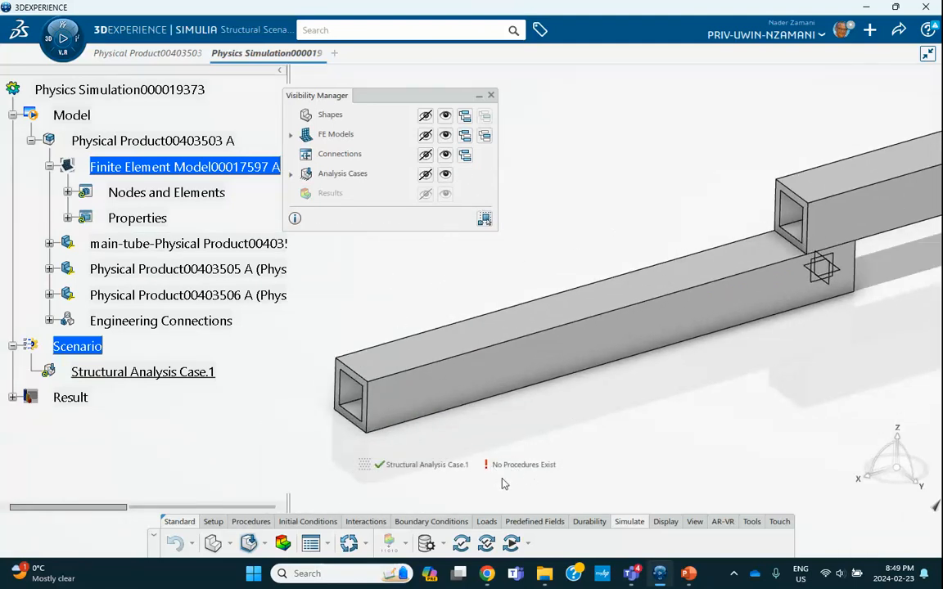
{"action": "left_click", "coordinate": [251, 521]}
{"action": "left_click", "coordinate": [441, 545]}
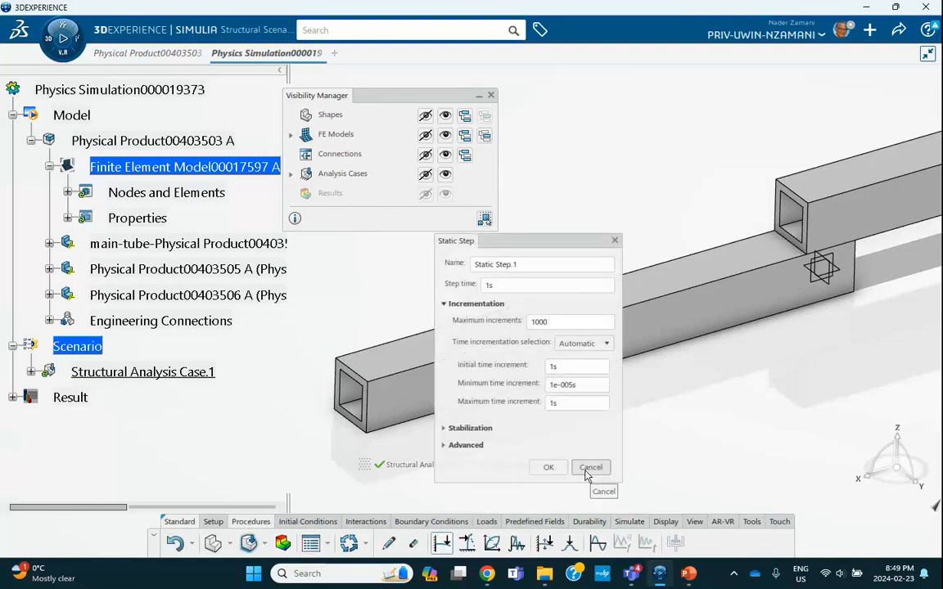
{"action": "left_click", "coordinate": [445, 445]}
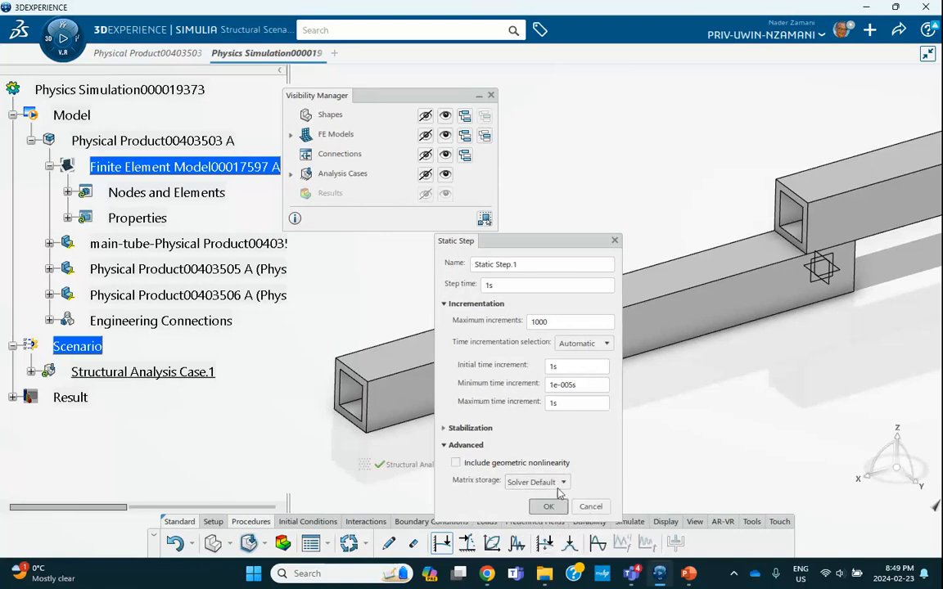
{"action": "left_click", "coordinate": [549, 507]}
Clamp the hollow square end face at the free end of the main tube.
{"action": "middle_click_drag", "start_coordinate": [414, 280], "coordinate": [460, 203]}
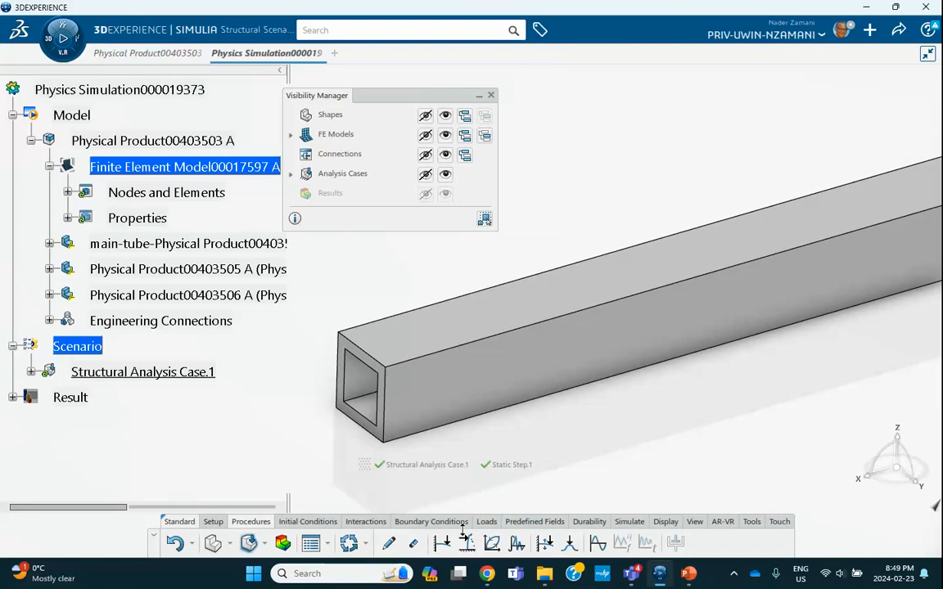
{"action": "left_click", "coordinate": [419, 522]}
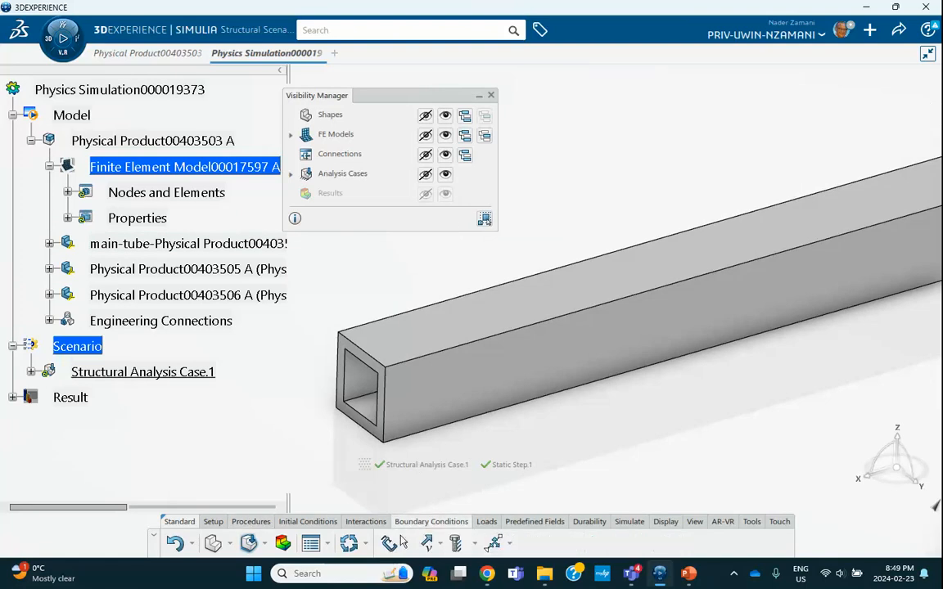
{"action": "left_click", "coordinate": [389, 542]}
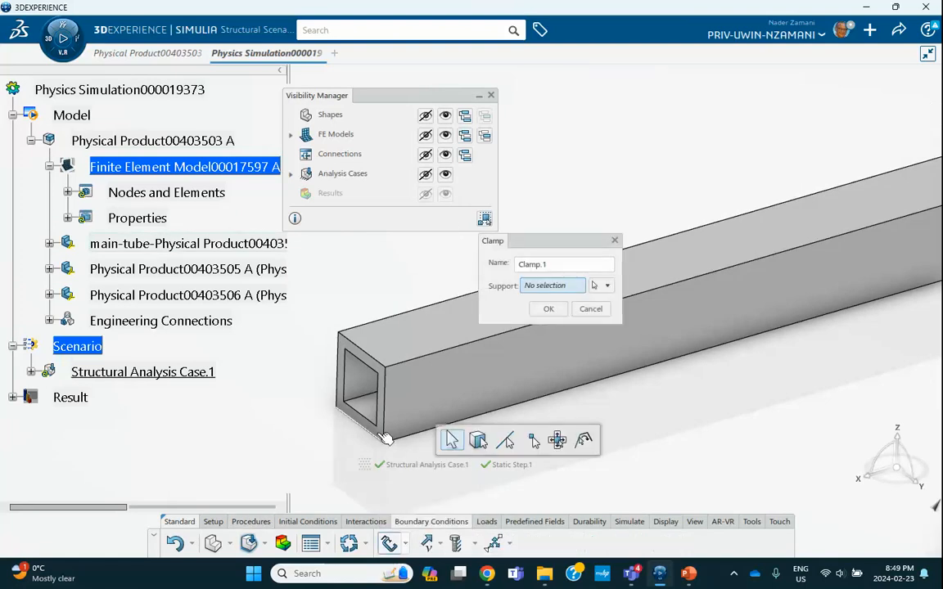
{"action": "left_click", "coordinate": [344, 379]}
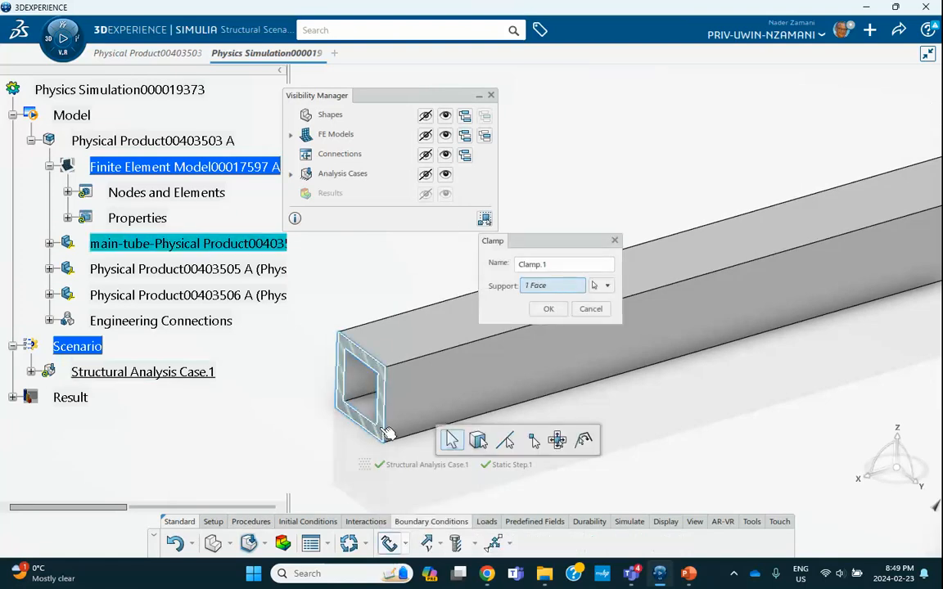
{"action": "left_click", "coordinate": [548, 308]}
Apply a force with a Z component of -2000 N to the top end face of the vertical tube.
{"action": "scroll", "coordinate": [555, 360], "scroll_direction": "down", "scroll_amount": 5}
{"action": "middle_click_drag", "start_coordinate": [596, 283], "coordinate": [541, 449]}
{"action": "middle_click_drag", "start_coordinate": [632, 315], "coordinate": [541, 431]}
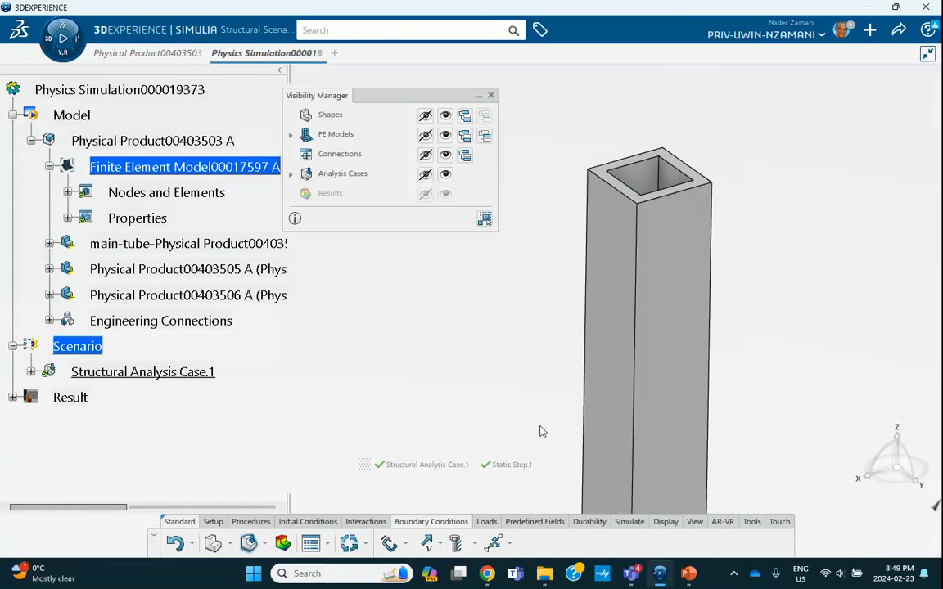
{"action": "left_click", "coordinate": [486, 522]}
{"action": "left_click", "coordinate": [388, 546]}
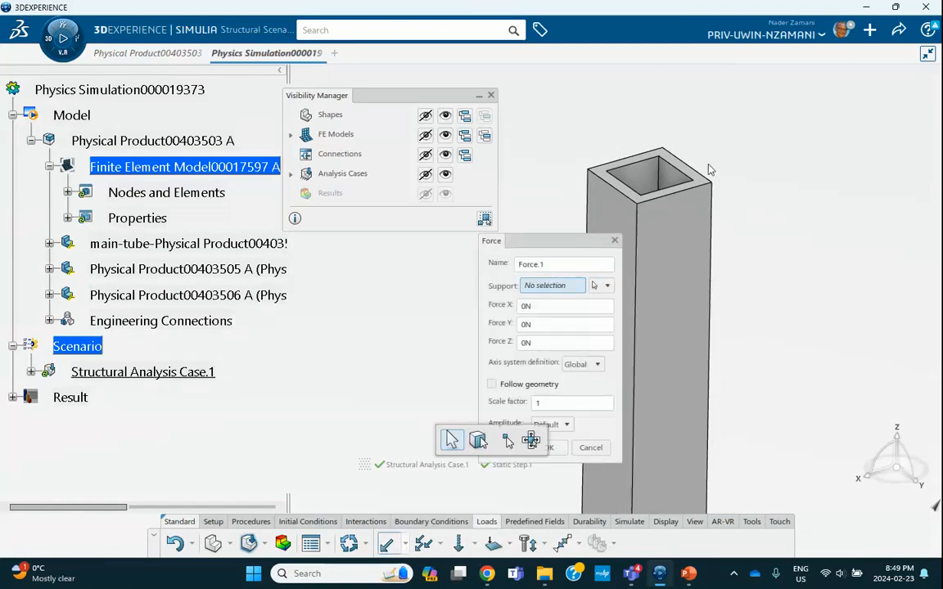
{"action": "left_click", "coordinate": [705, 187]}
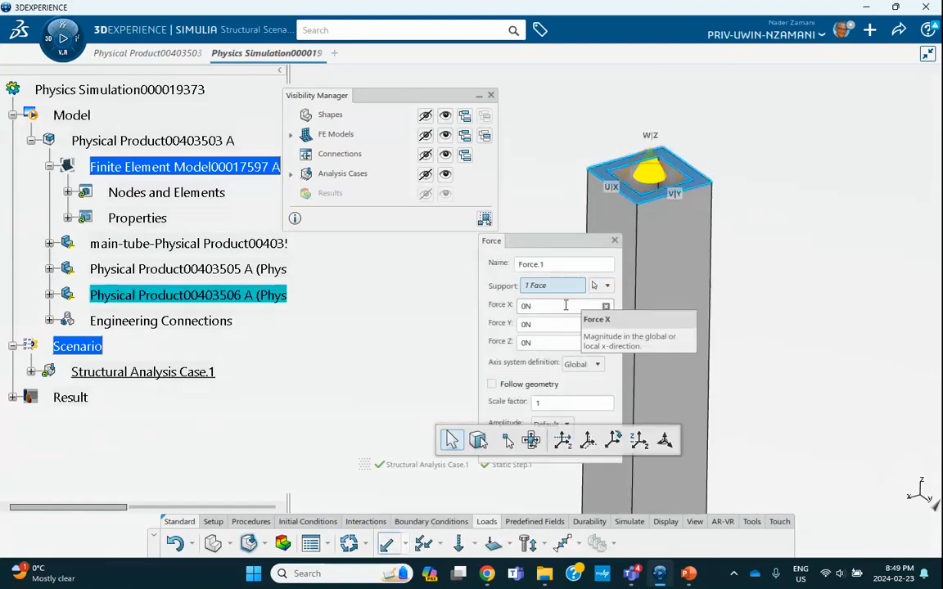
{"action": "left_click", "coordinate": [543, 341]}
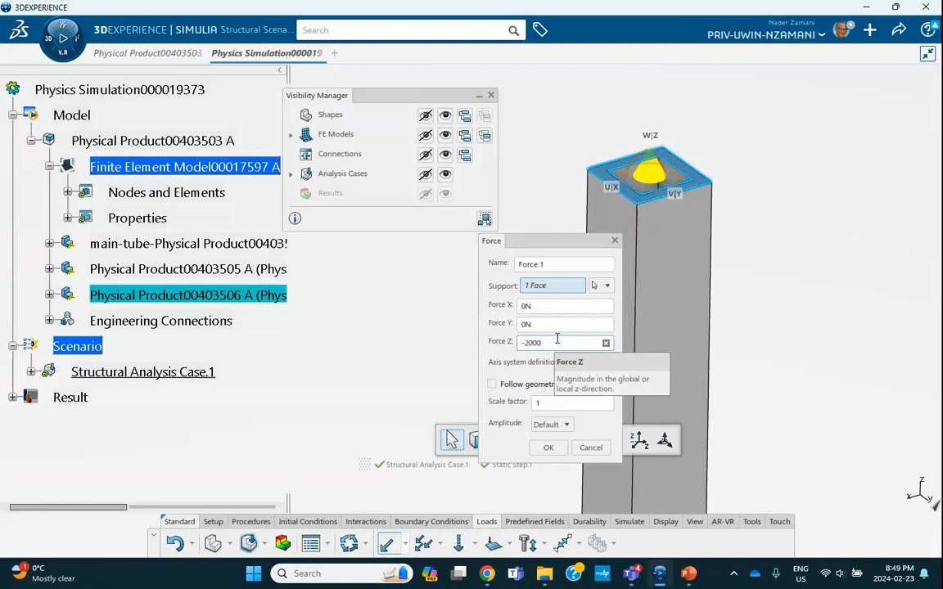
{"action": "left_click", "coordinate": [547, 447]}
Run the Model and Scenario Checks on the structural analysis case and dismiss the status report.
{"action": "middle_click_drag", "start_coordinate": [452, 334], "coordinate": [550, 338]}
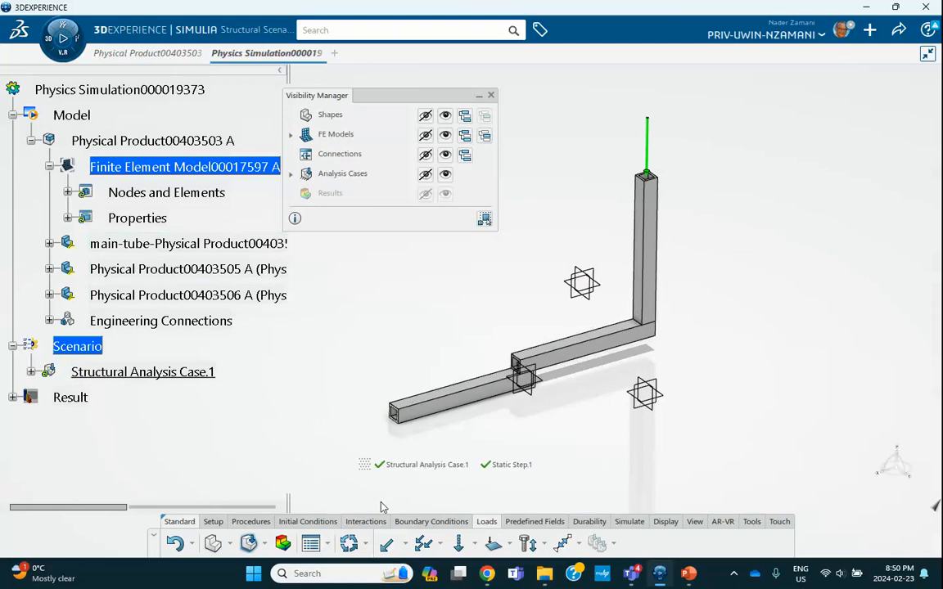
{"action": "left_click", "coordinate": [629, 522]}
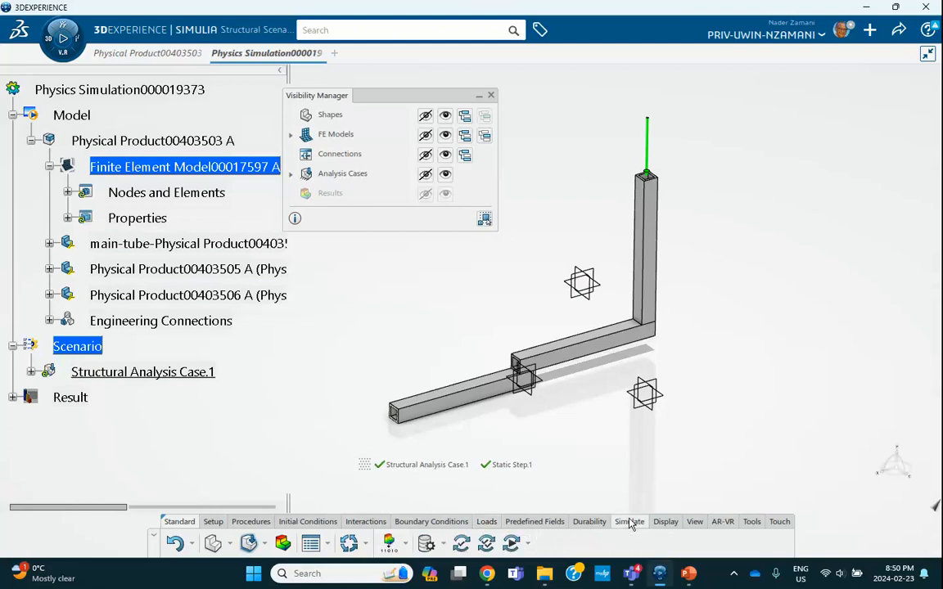
{"action": "left_click", "coordinate": [459, 545]}
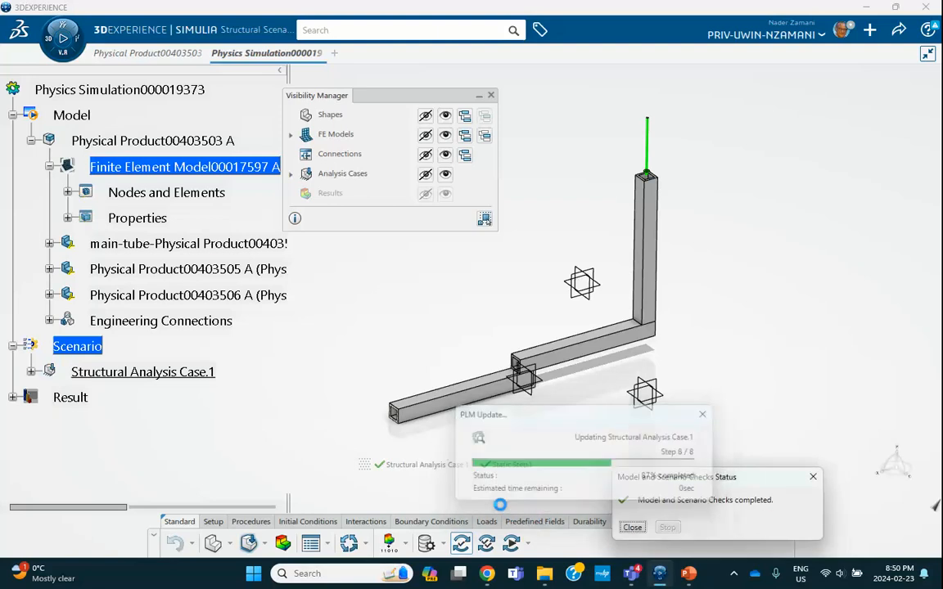
{"action": "left_click", "coordinate": [632, 527]}
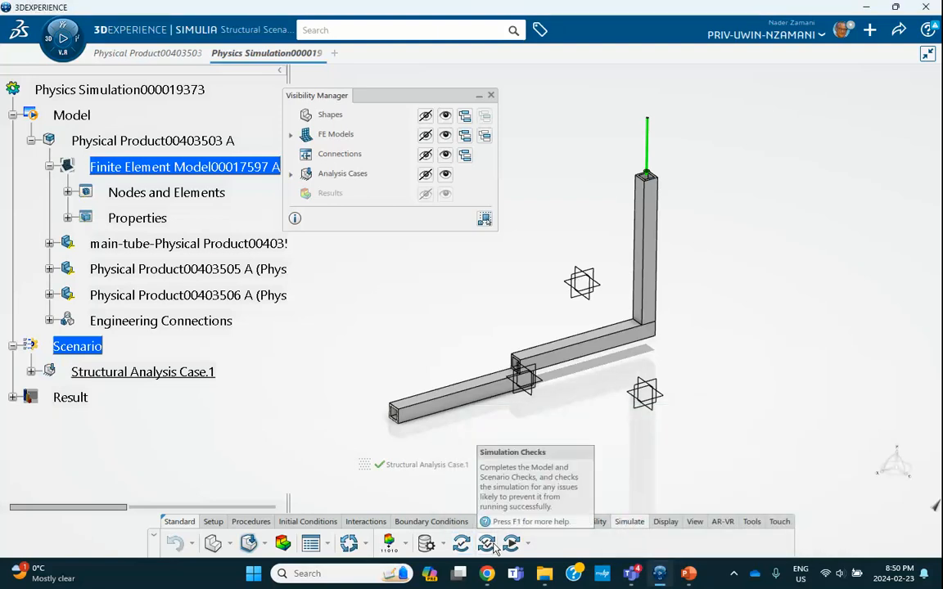
Run the Simulation Checks as local interactive with 4 cores and close the status report.
{"action": "left_click", "coordinate": [487, 545]}
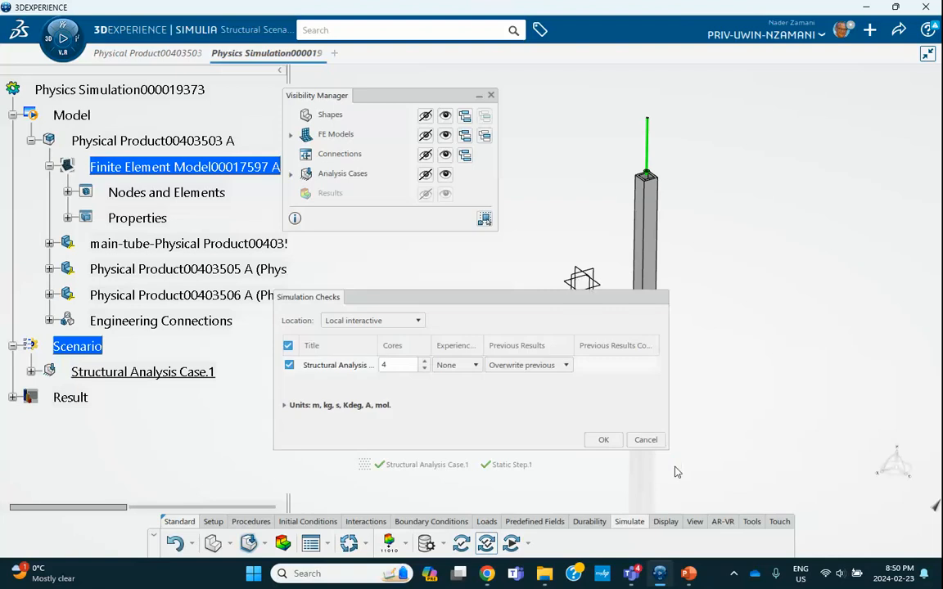
{"action": "left_click", "coordinate": [622, 446]}
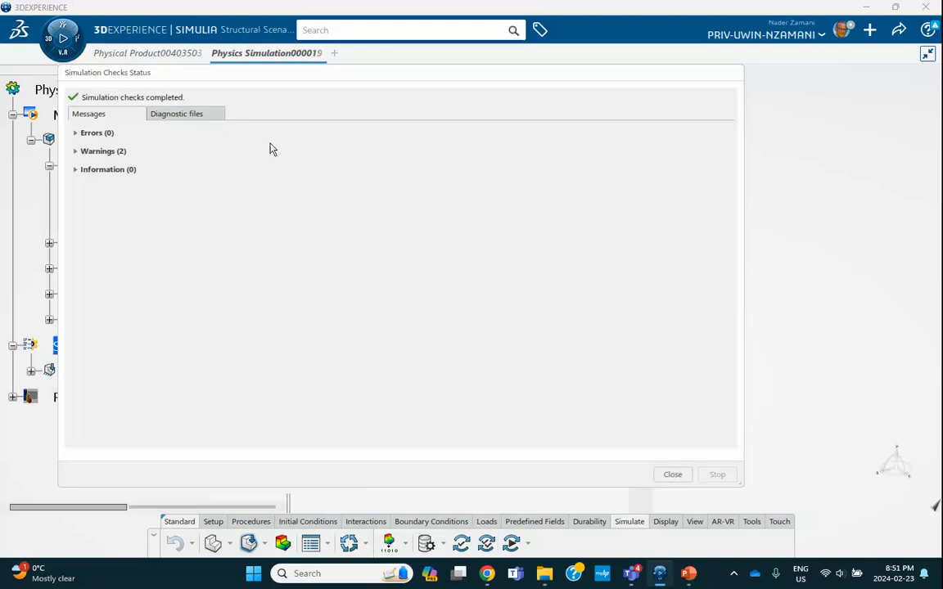
{"action": "left_click", "coordinate": [666, 479]}
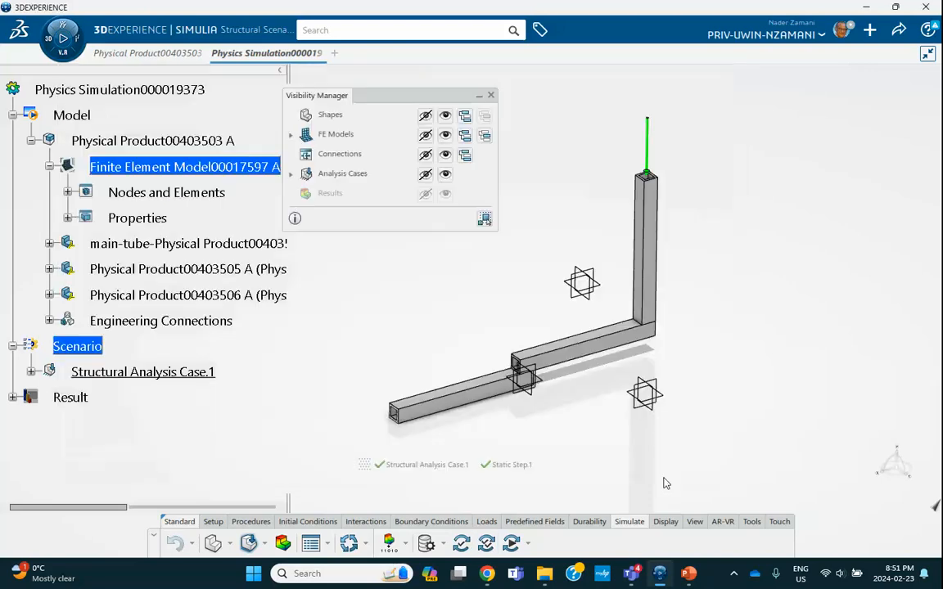
Simulate the structural analysis case as local interactive with 4 cores and display the Von Mises stress plot for frame 2.
{"action": "left_click", "coordinate": [512, 544]}
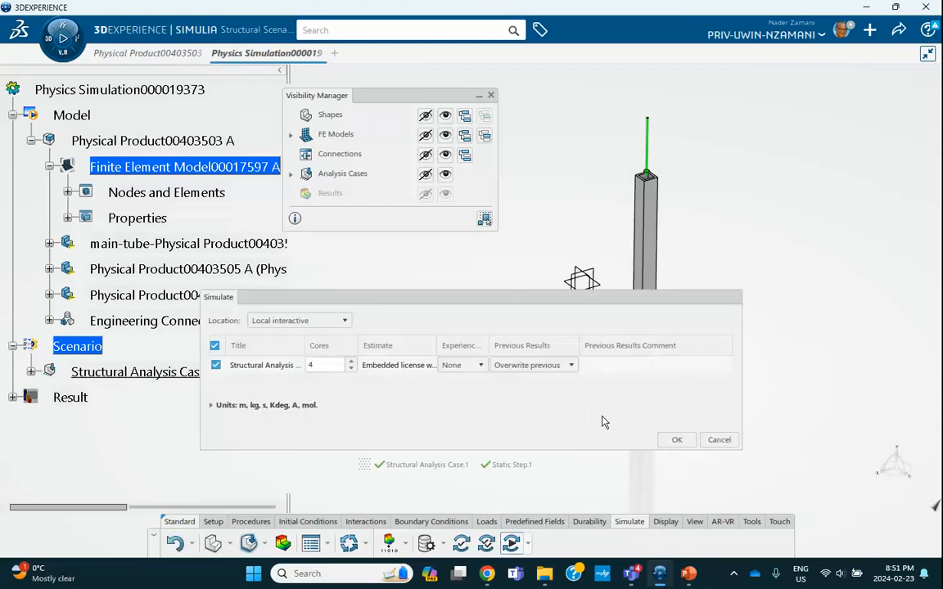
{"action": "left_click", "coordinate": [686, 441]}
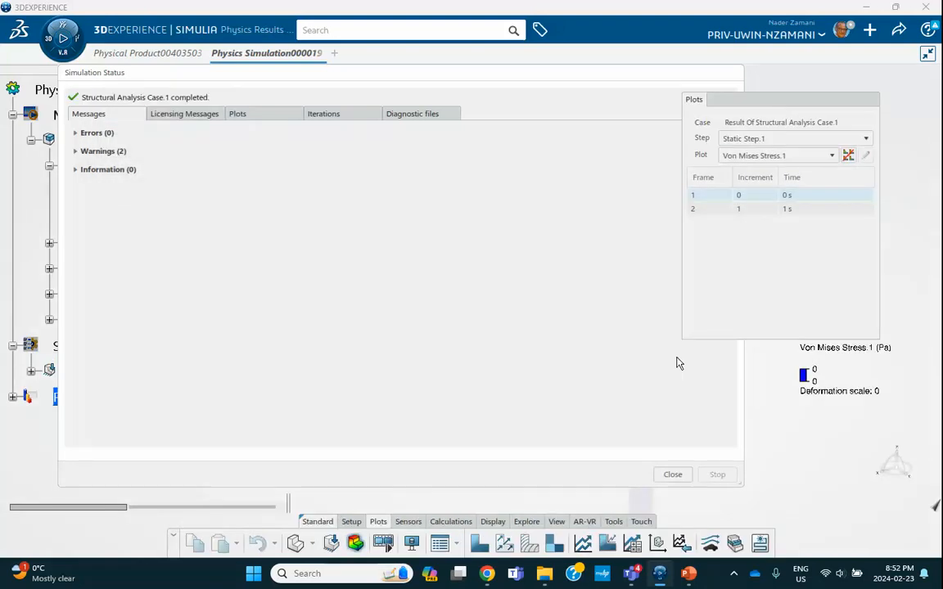
{"action": "left_click", "coordinate": [672, 475]}
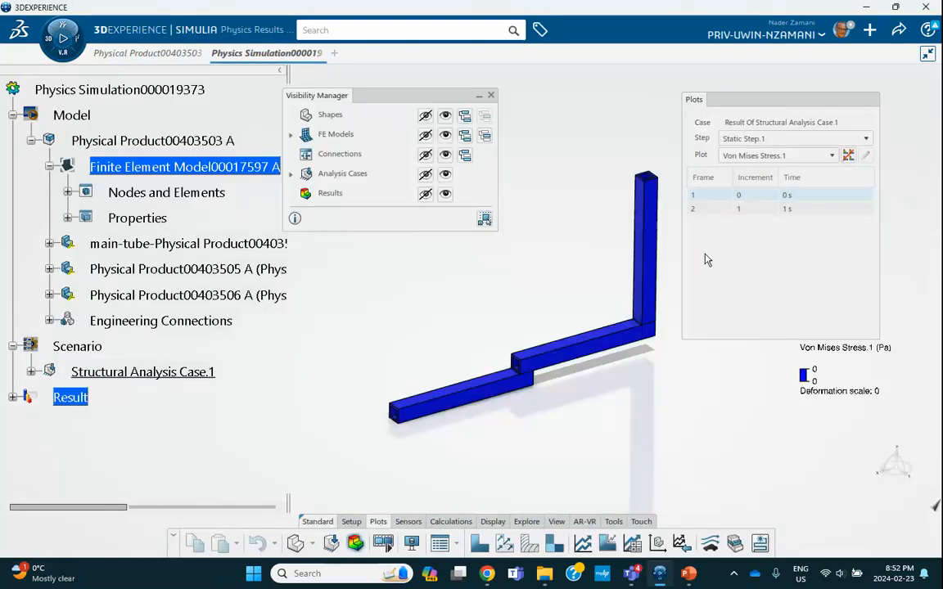
{"action": "left_click", "coordinate": [703, 211]}
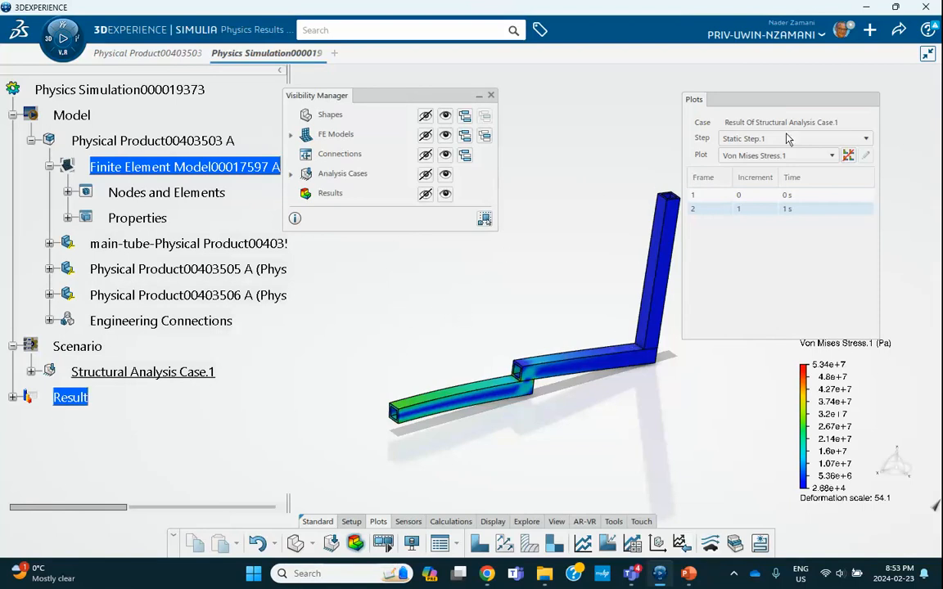
{"action": "left_click", "coordinate": [734, 573]}
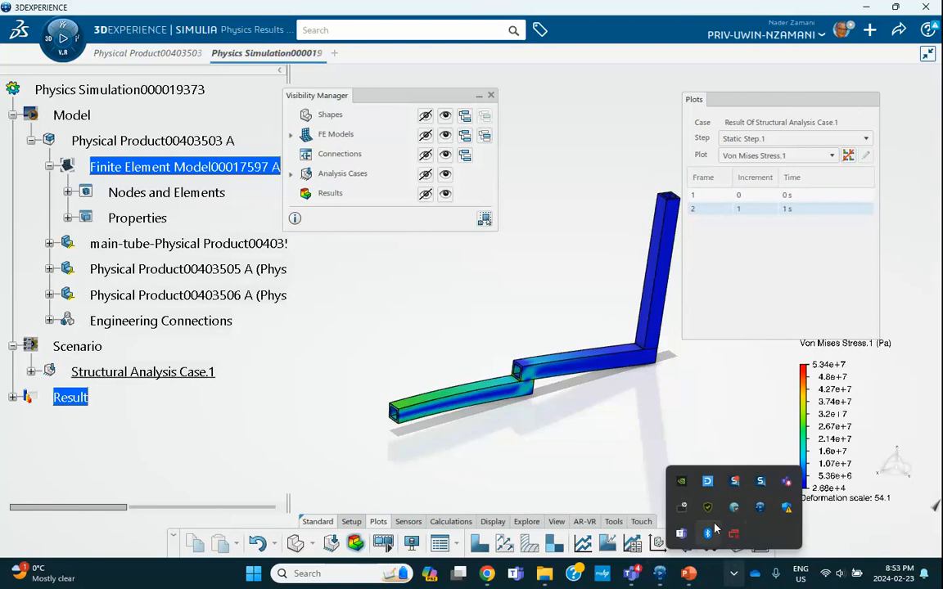